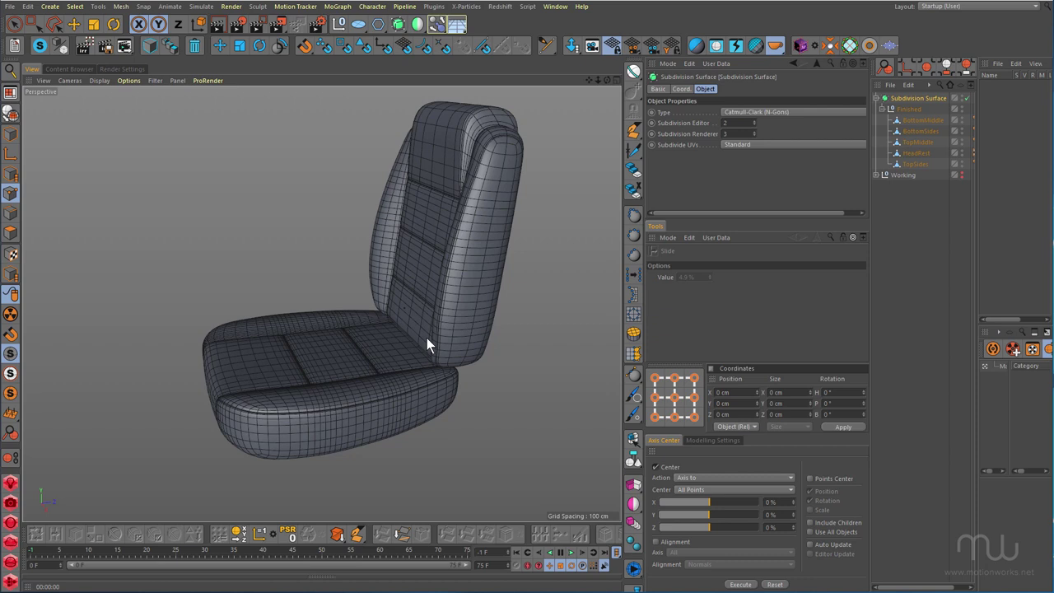
# - Examine the finished car seat from several angles and switch the display to its low-poly base mesh
pyautogui.keyDown('alt'); pyautogui.moveTo(376, 315); pyautogui.dragTo(419, 282); pyautogui.keyUp('alt')
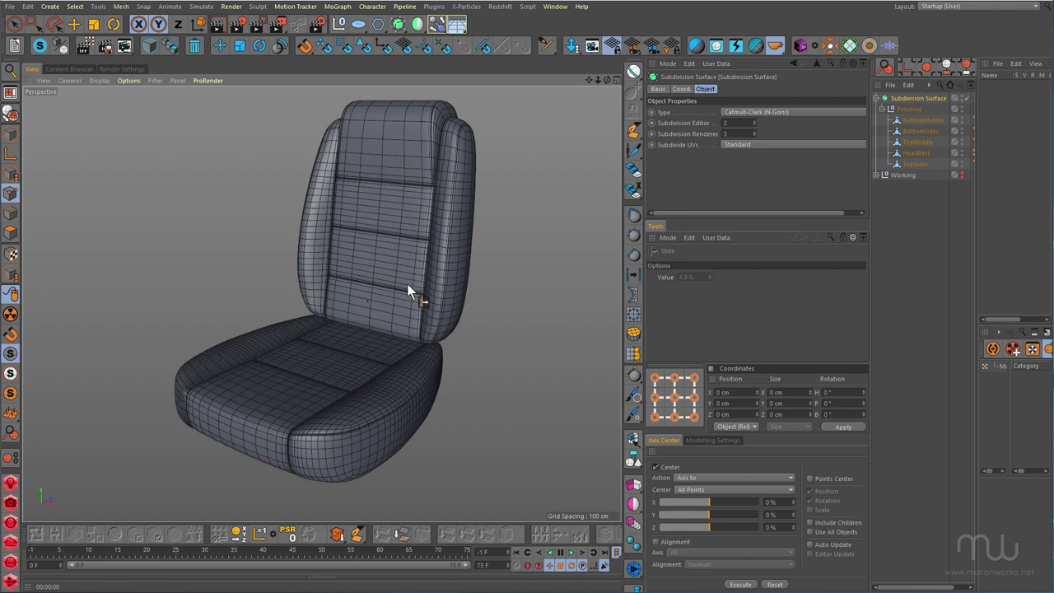
pyautogui.keyDown('alt'); pyautogui.moveTo(402, 281); pyautogui.dragTo(375, 296); pyautogui.keyUp('alt')
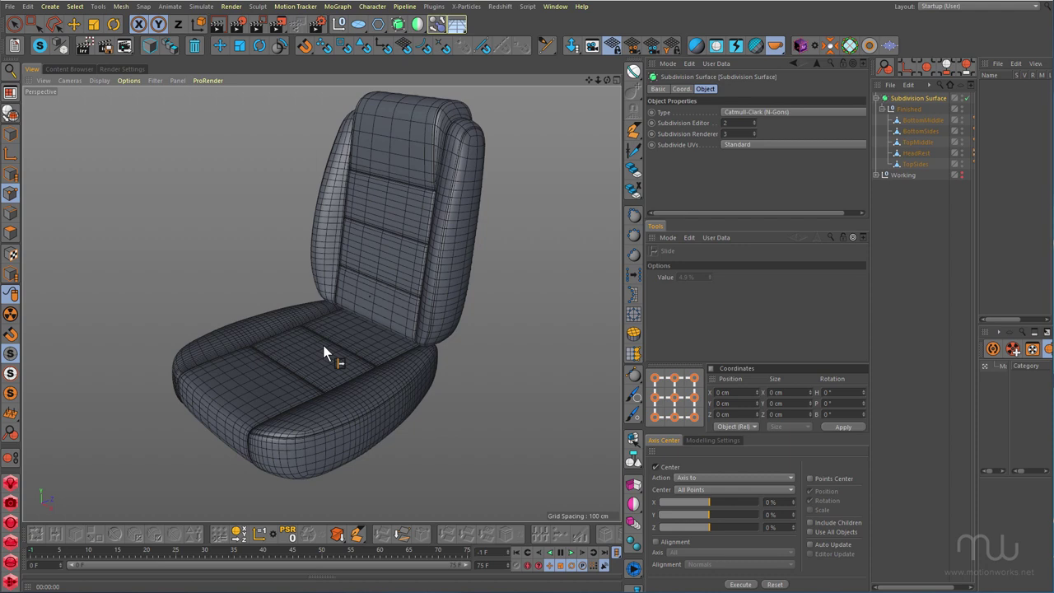
pyautogui.hotkey('ctrl', 'r')
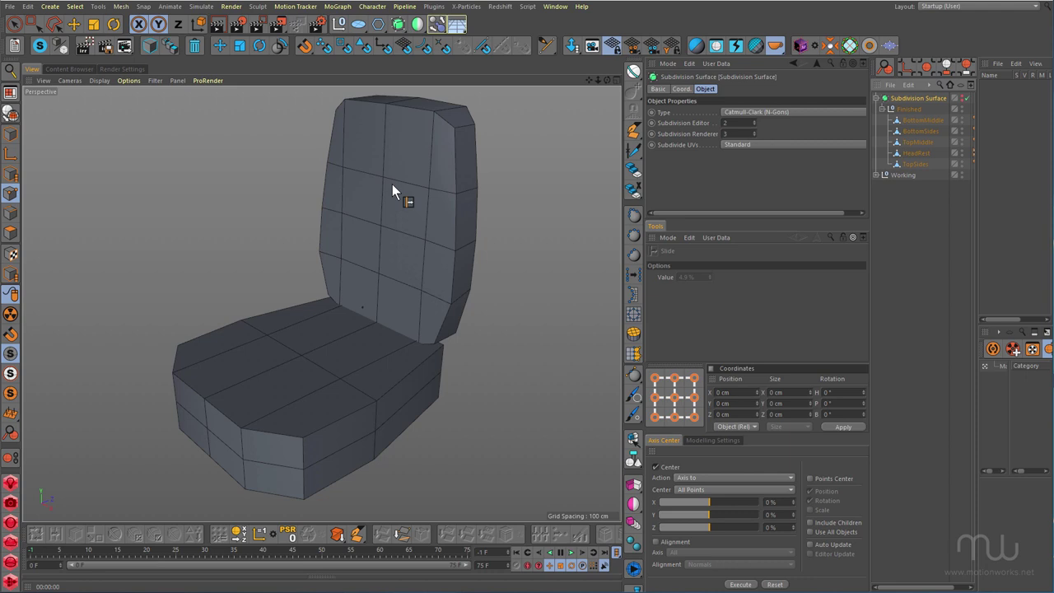
pyautogui.keyDown('alt'); pyautogui.moveTo(369, 312); pyautogui.dragTo(364, 337); pyautogui.keyUp('alt')
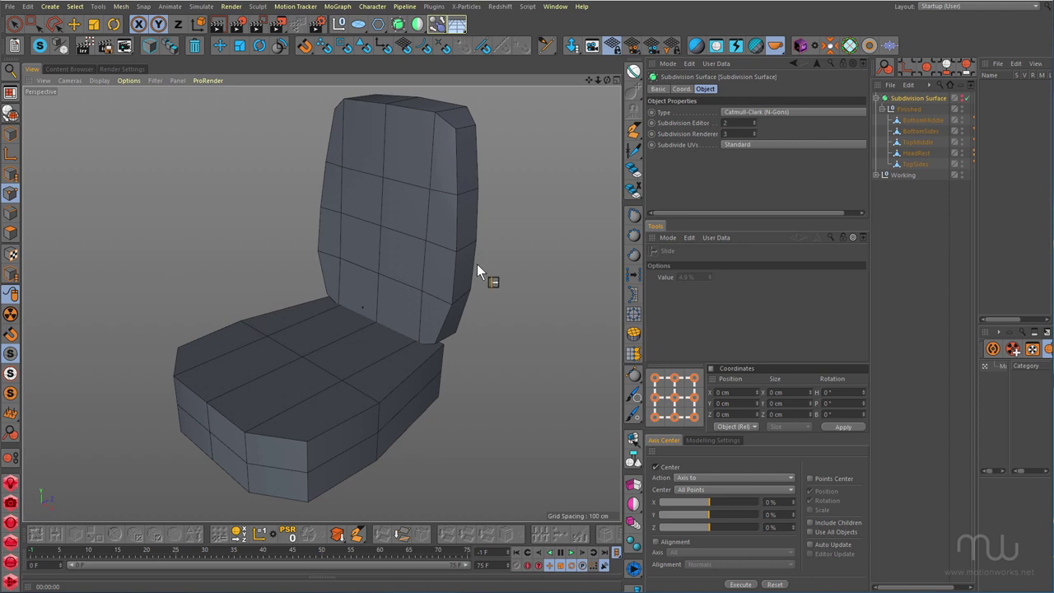
# - Expand the Working group and place its symmetry object 1 inside a new Subdivision Surface
pyautogui.click(876, 175)
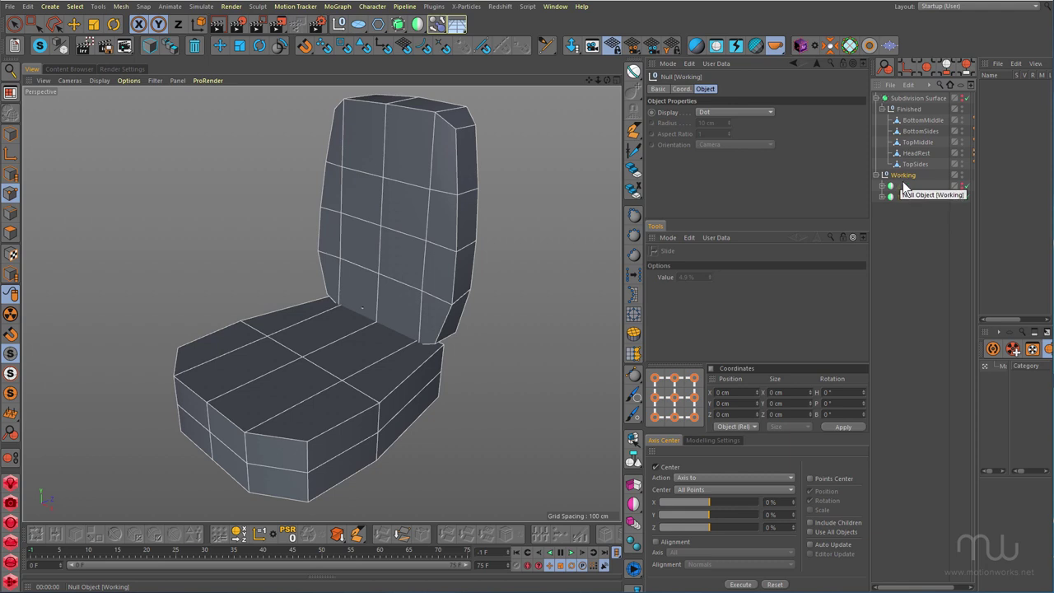
pyautogui.click(896, 198)
pyautogui.keyDown('alt'); pyautogui.click(397, 24); pyautogui.keyUp('alt')
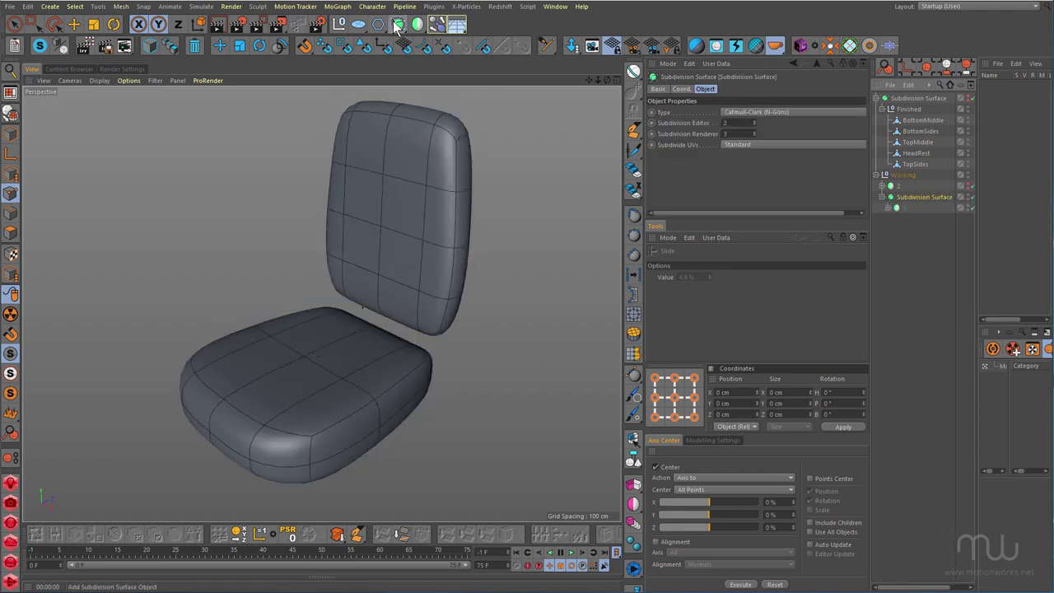
pyautogui.click(75, 30)
pyautogui.click(34, 24)
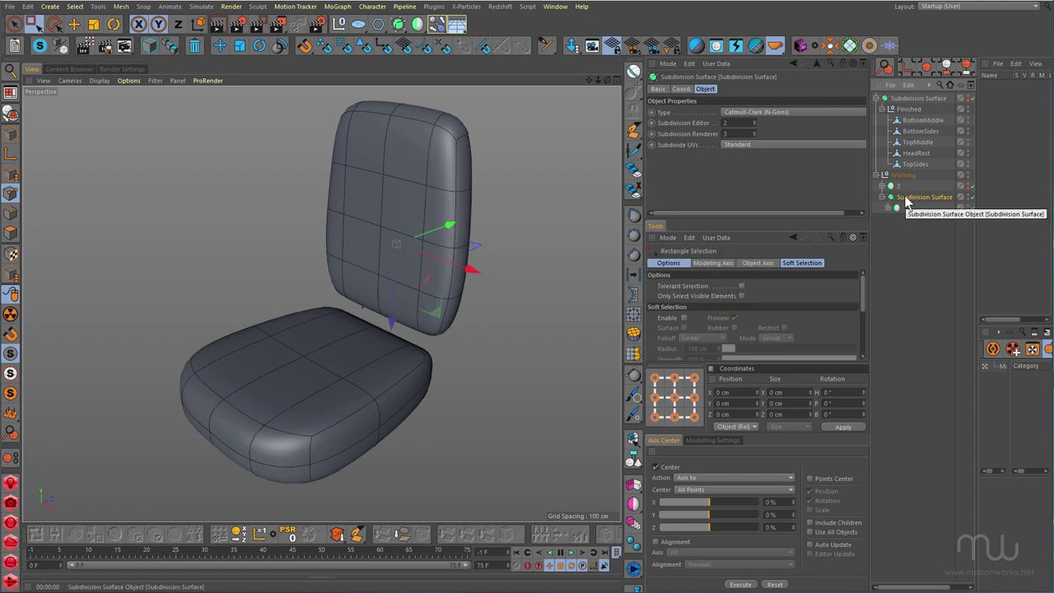
pyautogui.click(100, 81)
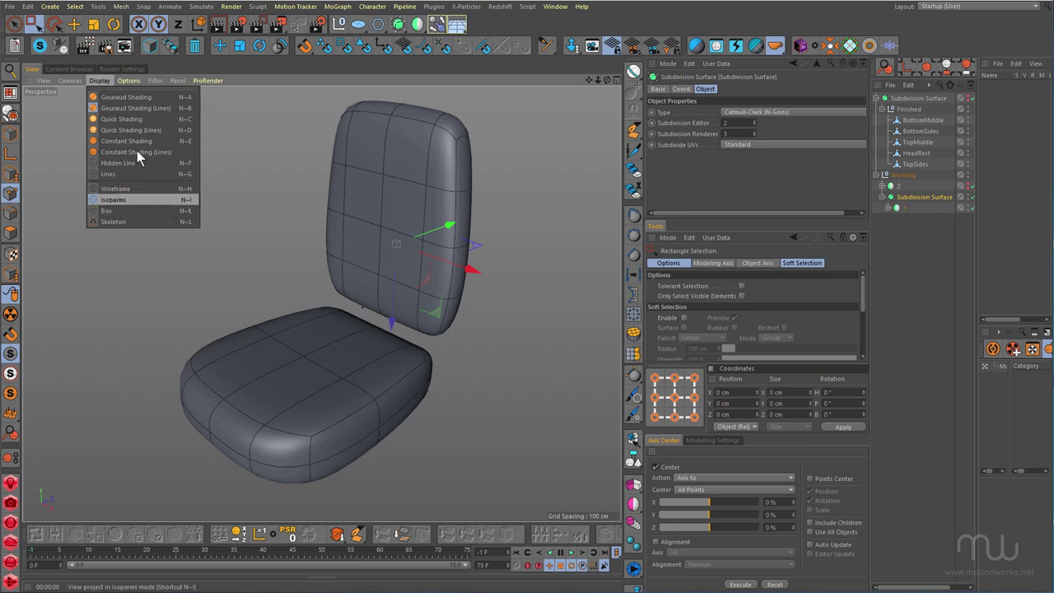
pyautogui.click(100, 81)
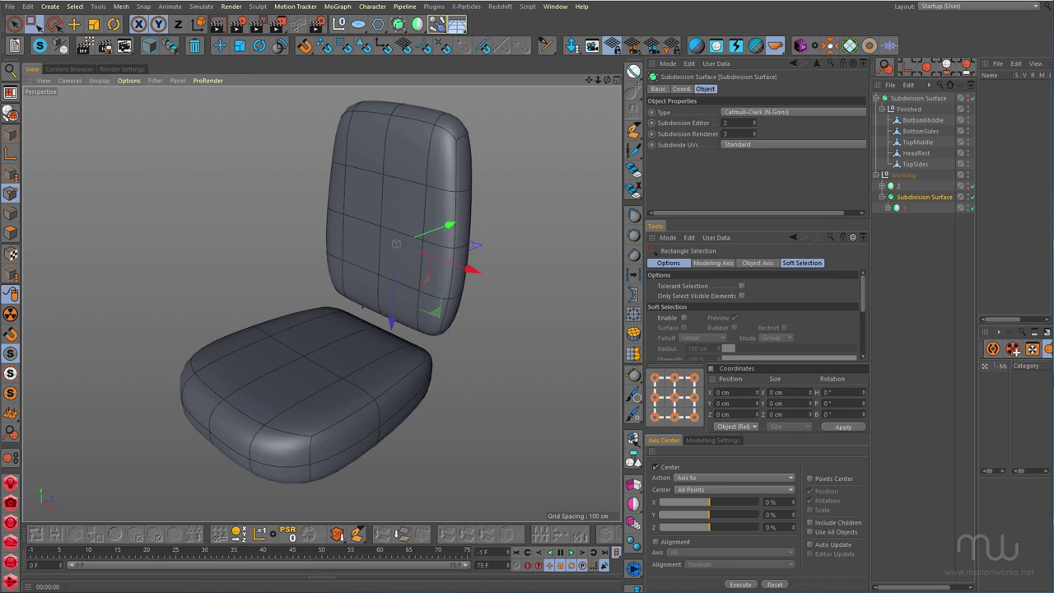
# - Expand symmetry object 1, select its seat-cushion cube, and hide the backrest cube in the viewport
pyautogui.click(889, 207)
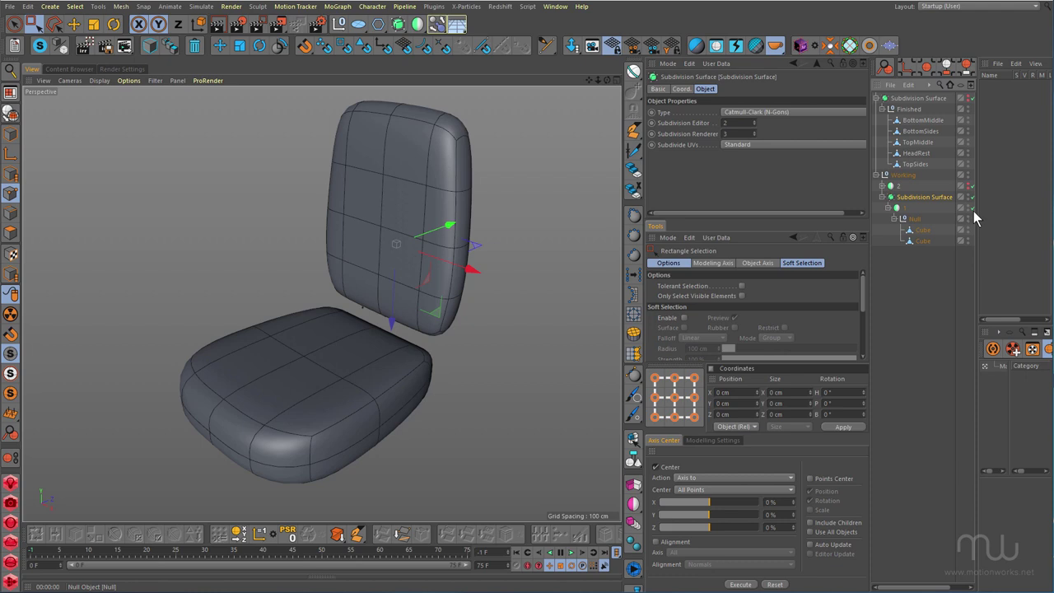
pyautogui.click(973, 207)
pyautogui.click(973, 208)
pyautogui.click(921, 232)
pyautogui.click(922, 240)
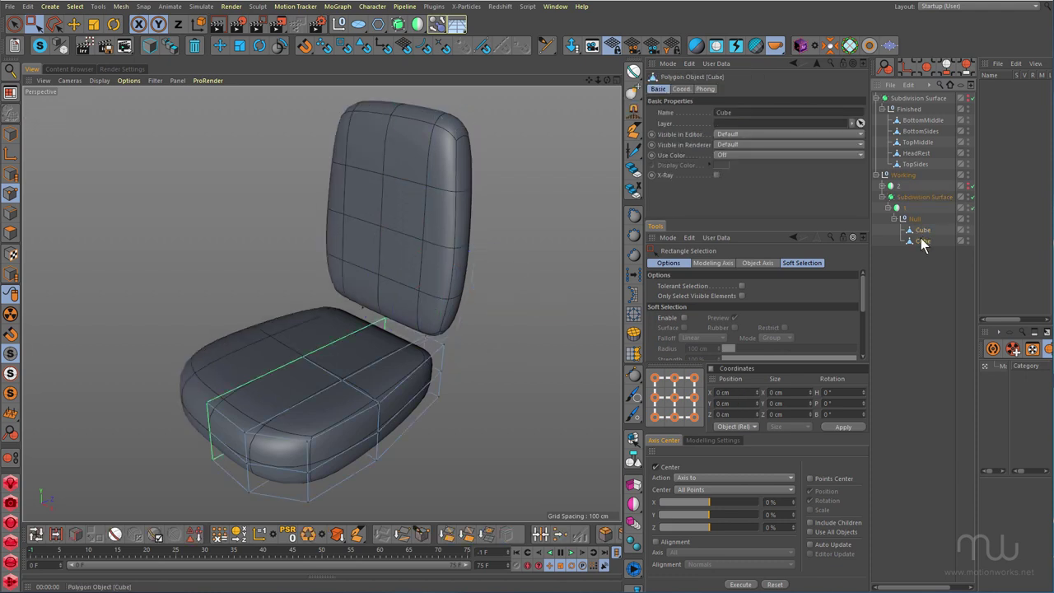
pyautogui.keyDown('alt'); pyautogui.click(968, 231); pyautogui.keyUp('alt')
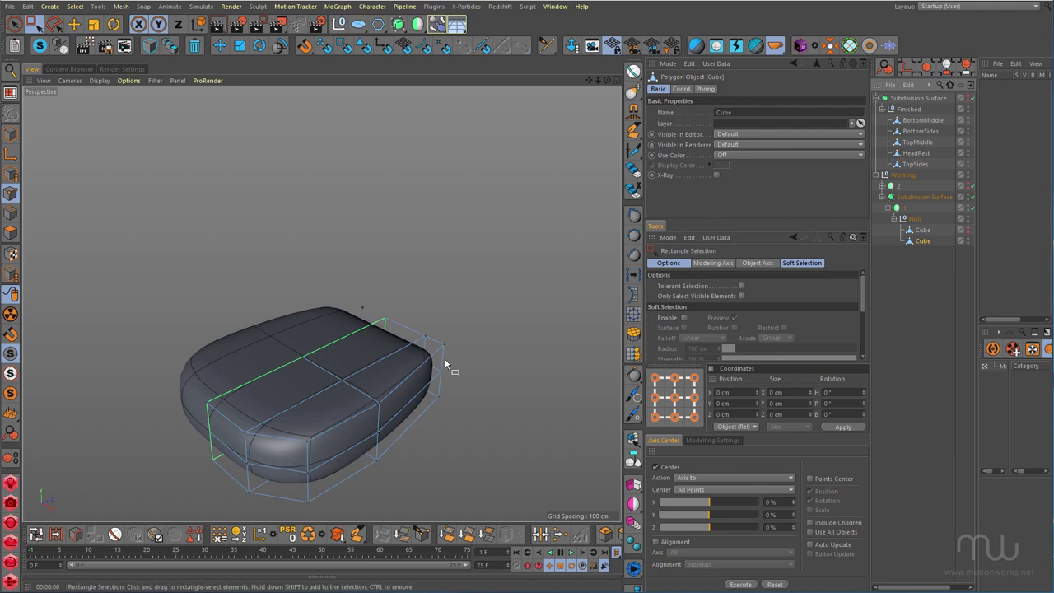
# - Select the three middle points on the cushion's outer side and move them inward along X to about 56 cm
pyautogui.keyDown('alt'); pyautogui.moveTo(388, 360); pyautogui.dragTo(376, 342, button='middle'); pyautogui.keyUp('alt')
pyautogui.keyDown('alt'); pyautogui.moveTo(376, 343); pyautogui.dragTo(405, 471); pyautogui.keyUp('alt')
pyautogui.keyDown('alt'); pyautogui.moveTo(325, 302); pyautogui.dragTo(453, 346); pyautogui.keyUp('alt')
pyautogui.keyDown('alt'); pyautogui.moveTo(356, 326); pyautogui.dragTo(291, 291); pyautogui.keyUp('alt')
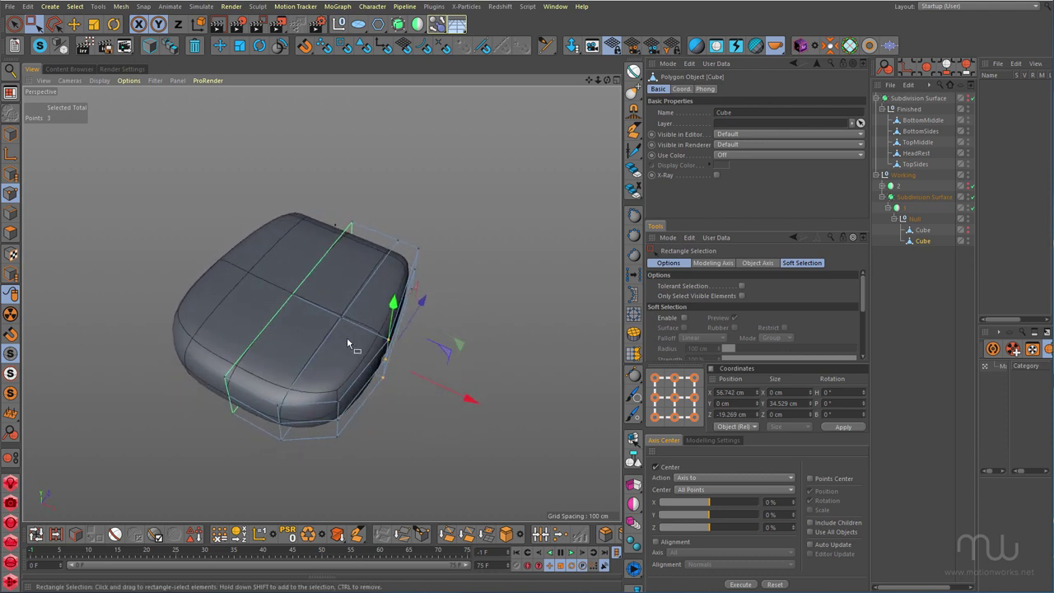
pyautogui.keyDown('alt'); pyautogui.moveTo(347, 339); pyautogui.dragTo(312, 334, button='middle'); pyautogui.keyUp('alt')
pyautogui.keyDown('alt'); pyautogui.moveTo(312, 337); pyautogui.dragTo(319, 302); pyautogui.keyUp('alt')
pyautogui.keyDown('alt'); pyautogui.moveTo(319, 302); pyautogui.dragTo(348, 294, button='right'); pyautogui.keyUp('alt')
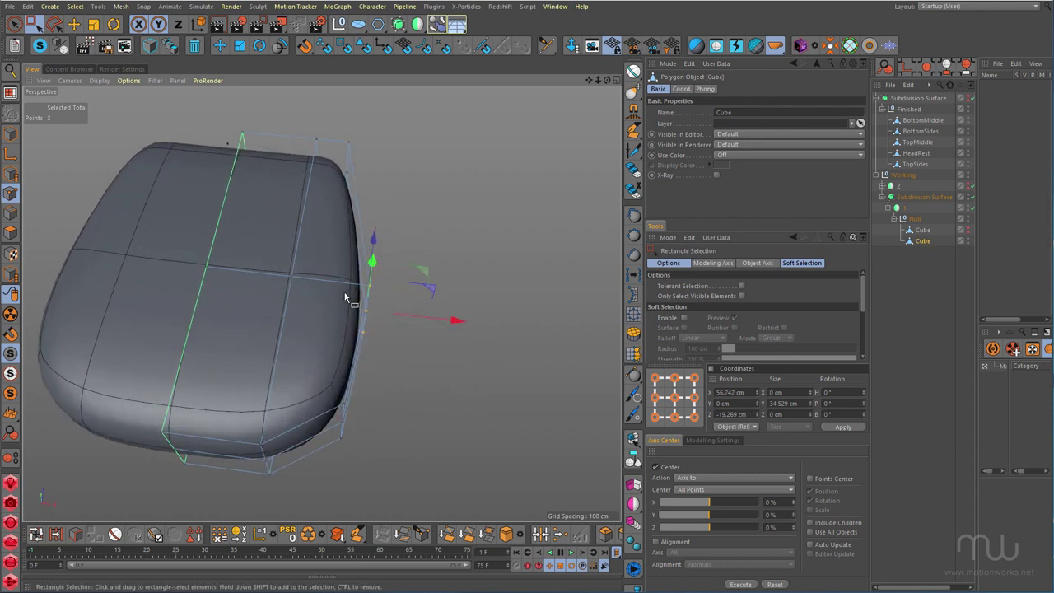
pyautogui.moveTo(437, 321); pyautogui.dragTo(434, 316)
pyautogui.keyDown('alt'); pyautogui.moveTo(337, 318); pyautogui.dragTo(297, 313); pyautogui.keyUp('alt')
pyautogui.scroll(-3, 336, 288)
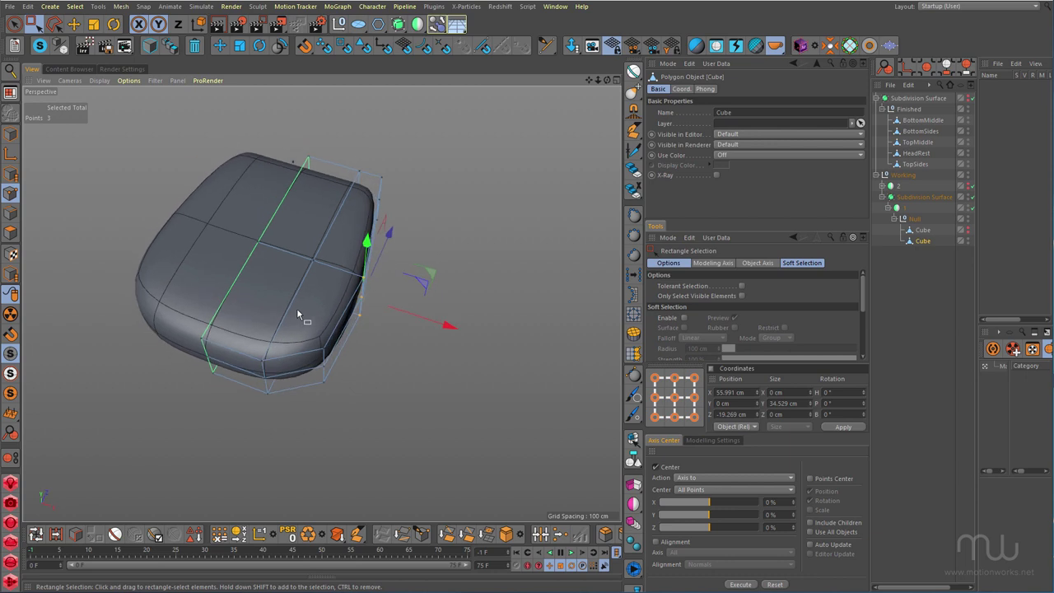
# - Hide the first Subdivision Surface, show symmetry object 2, and examine the groove between the cushion's centre and side bolster
pyautogui.click(883, 197)
pyautogui.click(967, 197)
pyautogui.click(966, 186)
pyautogui.keyDown('alt'); pyautogui.moveTo(453, 280); pyautogui.dragTo(333, 220); pyautogui.keyUp('alt')
pyautogui.keyDown('alt'); pyautogui.moveTo(271, 376); pyautogui.dragTo(332, 337, button='right'); pyautogui.keyUp('alt')
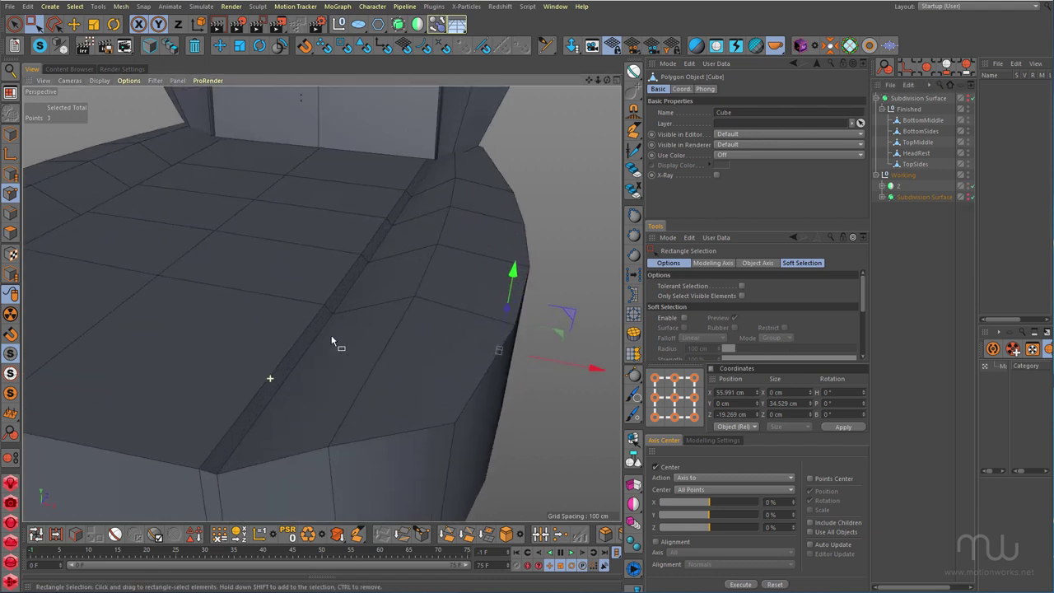
pyautogui.keyDown('alt'); pyautogui.moveTo(332, 340); pyautogui.dragTo(370, 313, button='middle'); pyautogui.keyUp('alt')
pyautogui.keyDown('alt'); pyautogui.moveTo(369, 312); pyautogui.dragTo(388, 280); pyautogui.keyUp('alt')
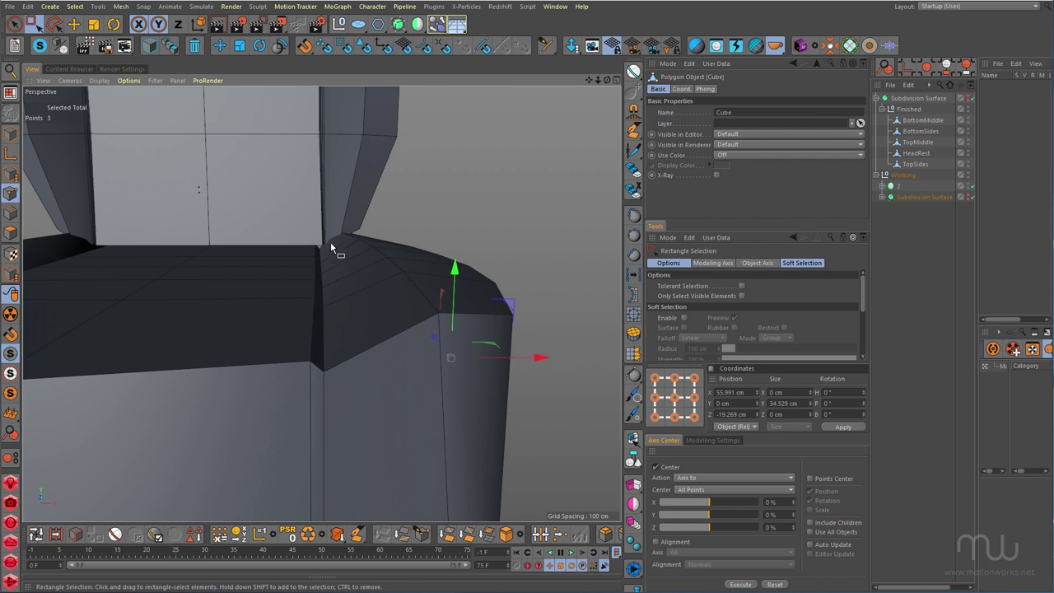
pyautogui.keyDown('alt'); pyautogui.moveTo(354, 360); pyautogui.dragTo(297, 325); pyautogui.keyUp('alt')
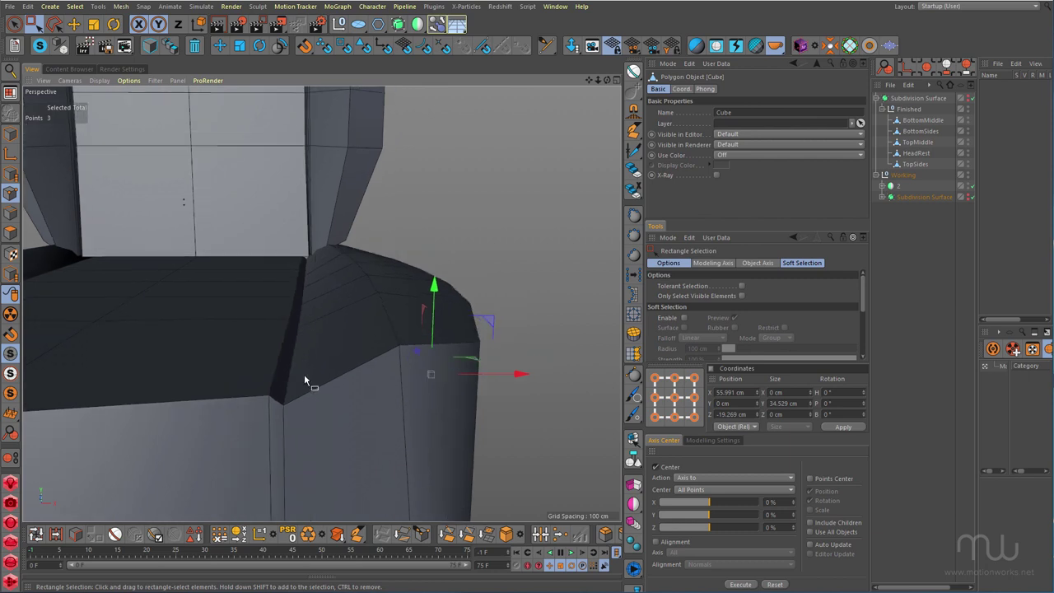
pyautogui.keyDown('alt'); pyautogui.moveTo(304, 373); pyautogui.dragTo(107, 226); pyautogui.keyUp('alt')
# - In edge mode, select the seat-cushion cube of object 2 and pick the front edge of the groove beside the bolster
pyautogui.click(10, 212)
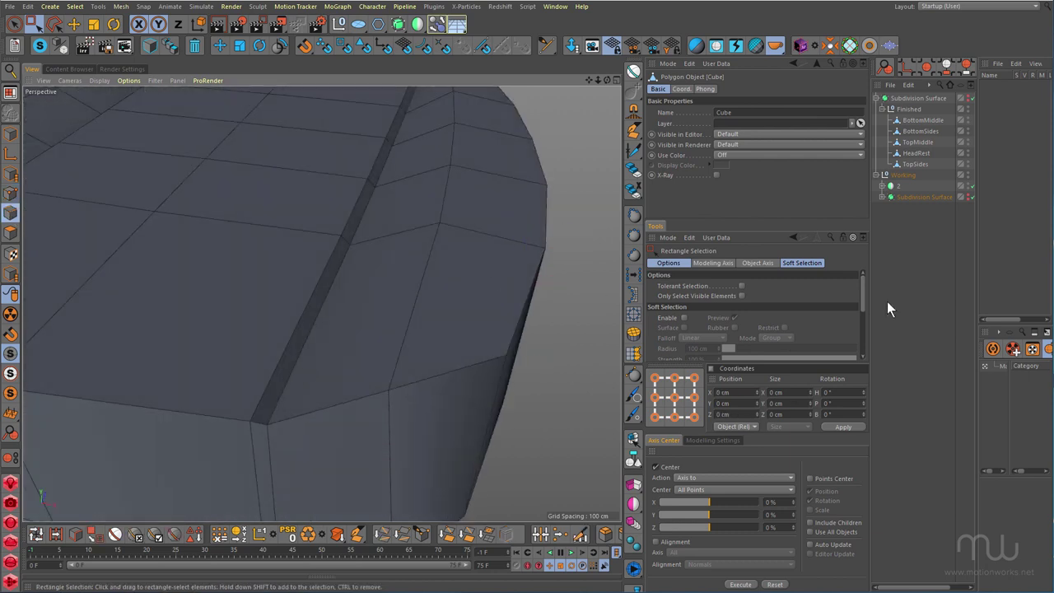
pyautogui.click(883, 187)
pyautogui.click(916, 219)
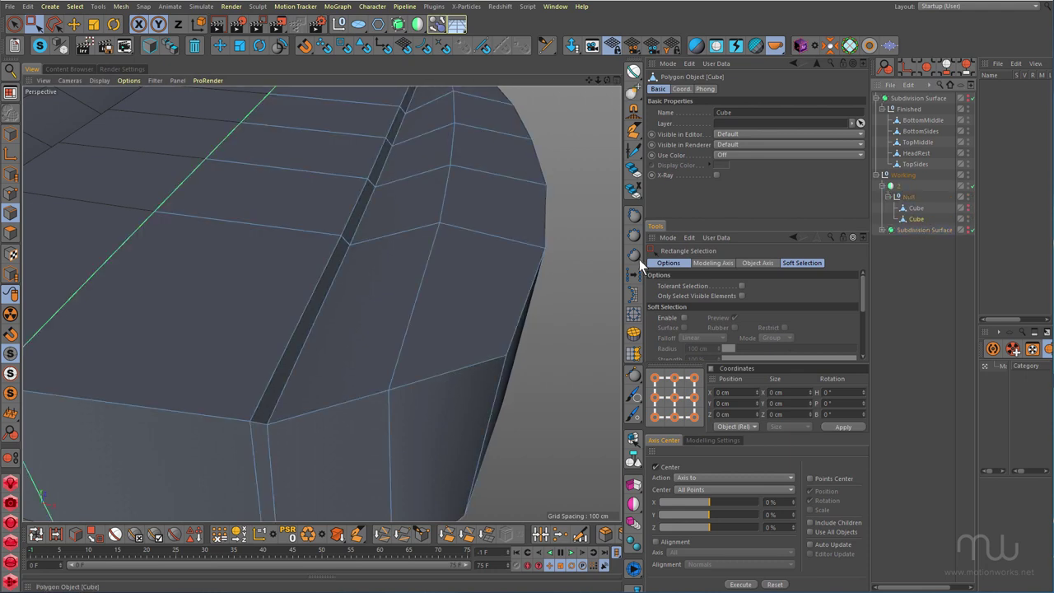
pyautogui.press('e')
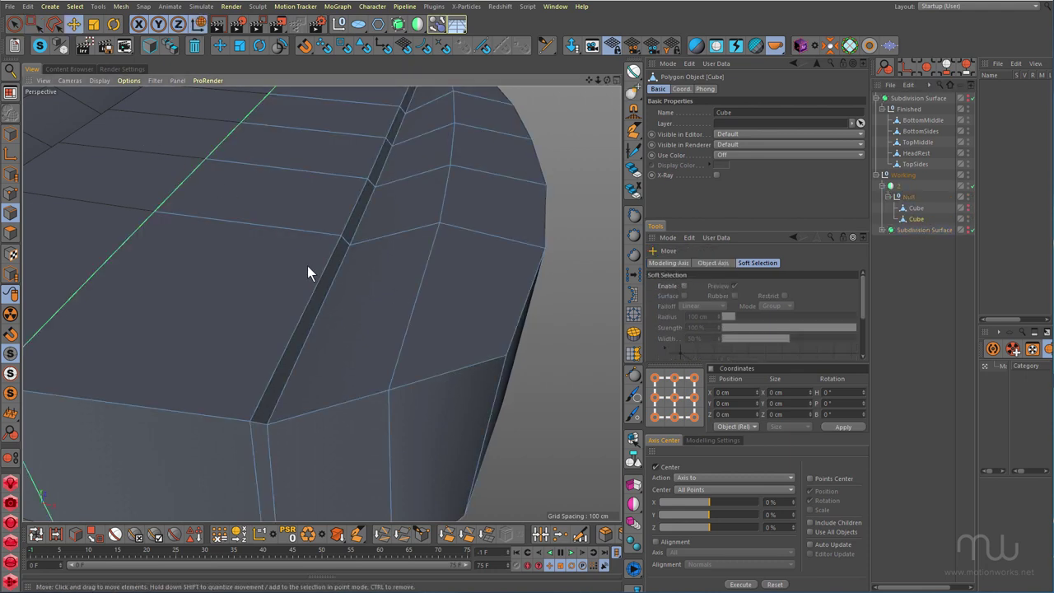
pyautogui.click(331, 281)
pyautogui.keyDown('alt'); pyautogui.moveTo(380, 281); pyautogui.dragTo(373, 272); pyautogui.keyUp('alt')
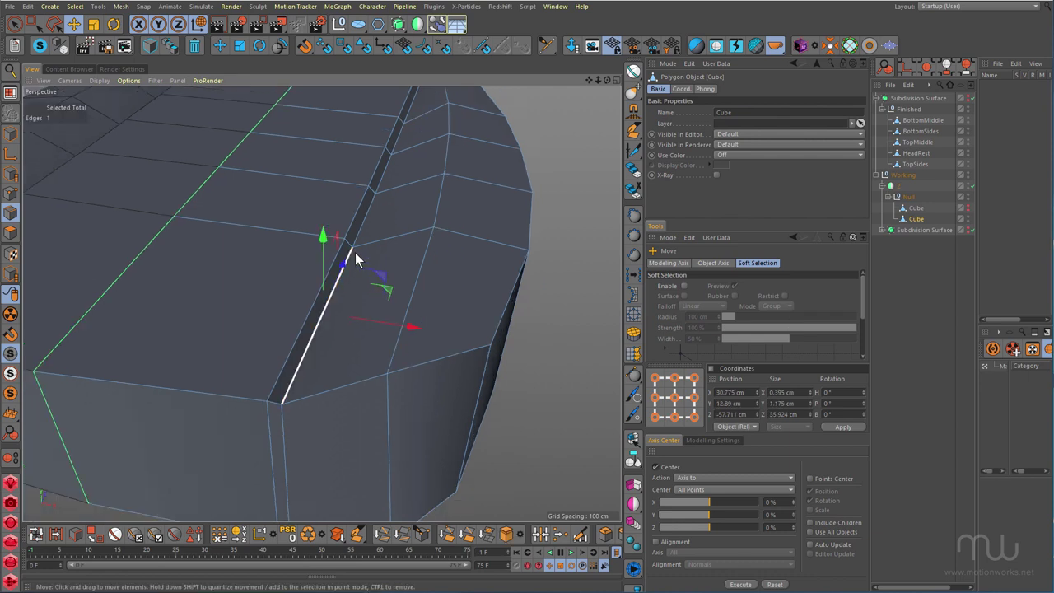
# - Select the full lengthwise run of edges along the top of the cushion's raised side bolster
pyautogui.doubleClick(355, 239)
pyautogui.scroll(-5, 303, 290)
pyautogui.keyDown('alt'); pyautogui.moveTo(303, 291); pyautogui.dragTo(372, 302); pyautogui.keyUp('alt')
pyautogui.click(371, 311)
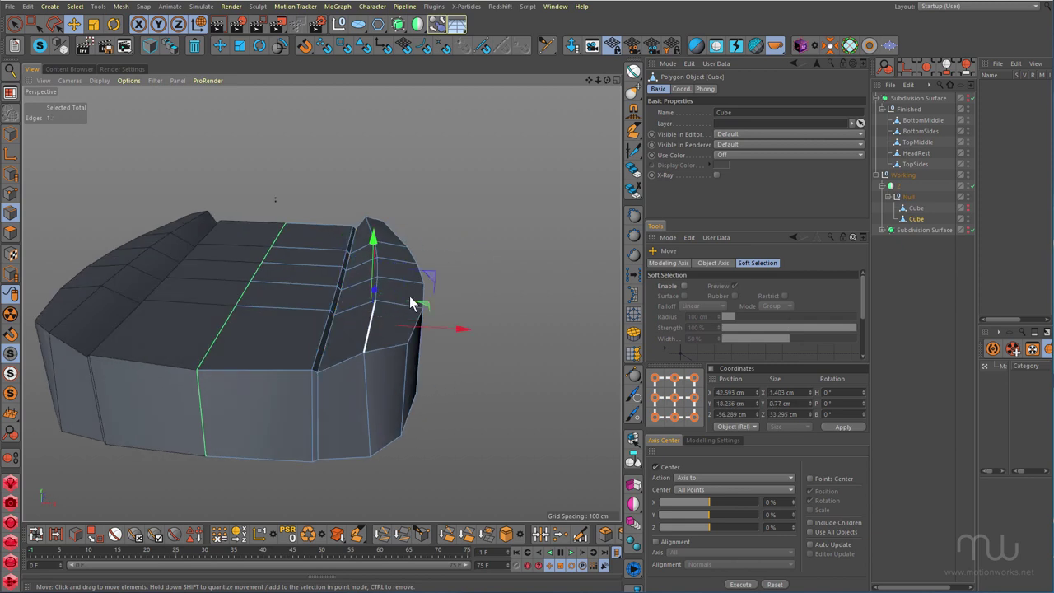
pyautogui.keyDown('ctrl'); pyautogui.keyDown('shift'); pyautogui.click(369, 222); pyautogui.keyUp('shift'); pyautogui.keyUp('ctrl')
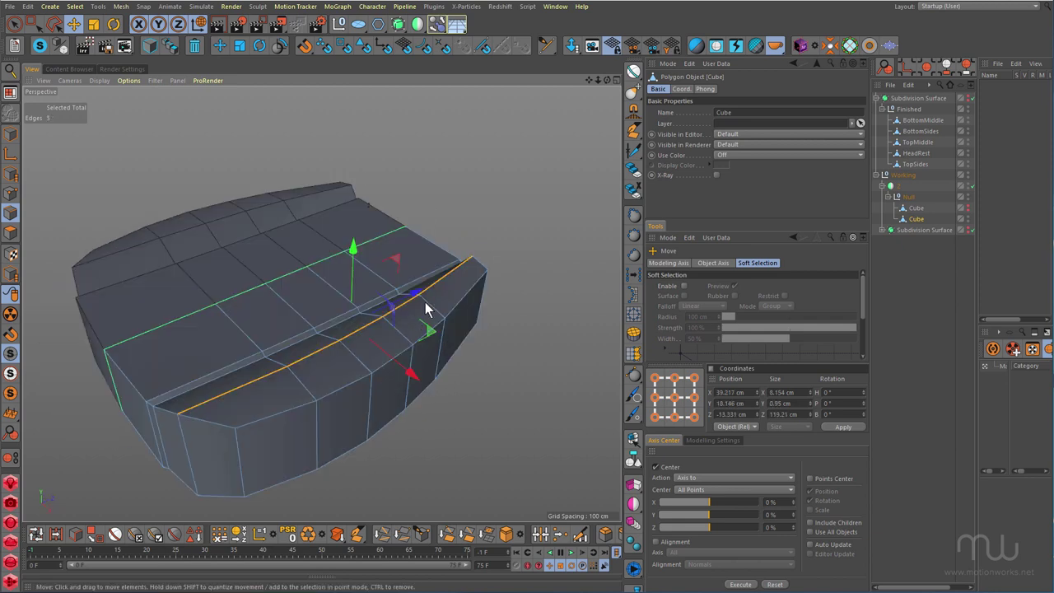
pyautogui.keyDown('alt'); pyautogui.moveTo(424, 302); pyautogui.dragTo(470, 289); pyautogui.keyUp('alt')
# - Place symmetry object 2 inside a new Subdivision Surface to smooth the cushion
pyautogui.click(897, 185)
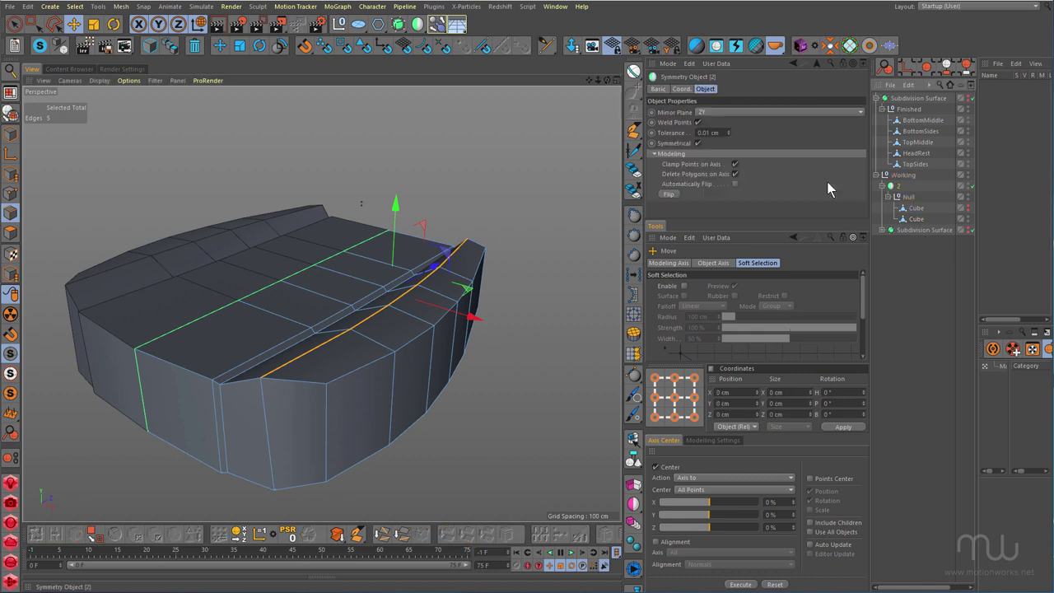
pyautogui.keyDown('alt'); pyautogui.click(397, 24); pyautogui.keyUp('alt')
pyautogui.keyDown('alt'); pyautogui.moveTo(304, 359); pyautogui.dragTo(338, 345); pyautogui.keyUp('alt')
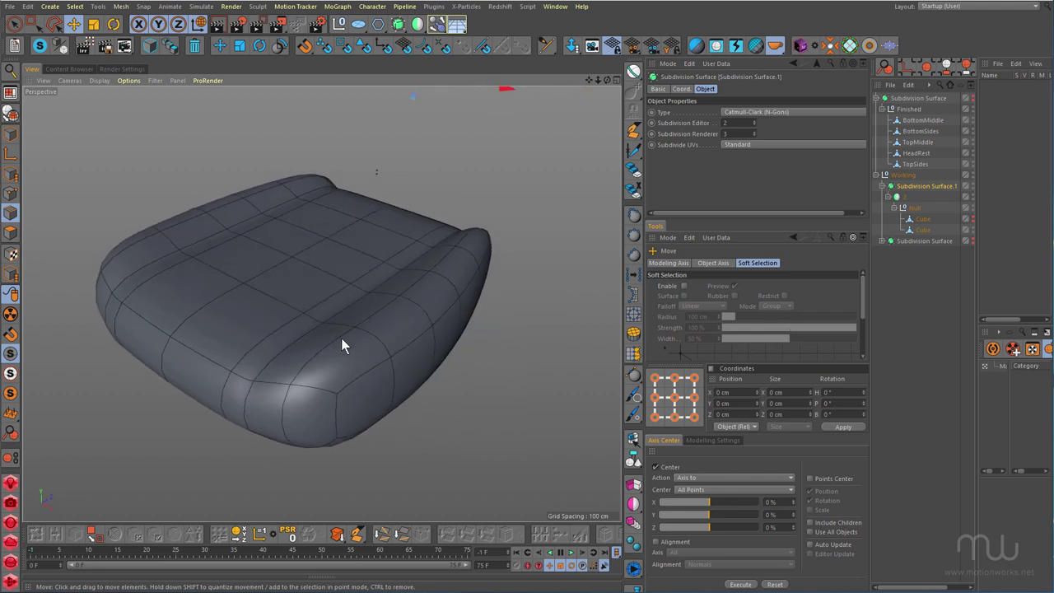
# - Bring the reference photo IMG_2865-copy.jpg into view, study the real seat's panels and seams, and move it aside
pyautogui.moveTo(1053, 68); pyautogui.dragTo(537, 58)
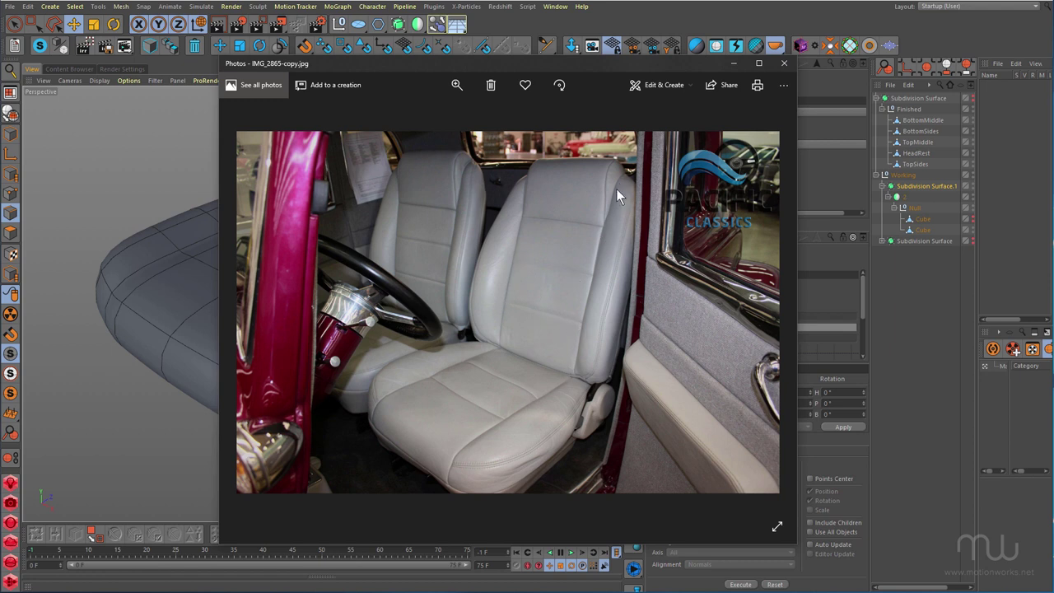
pyautogui.moveTo(413, 64); pyautogui.dragTo(1053, 109)
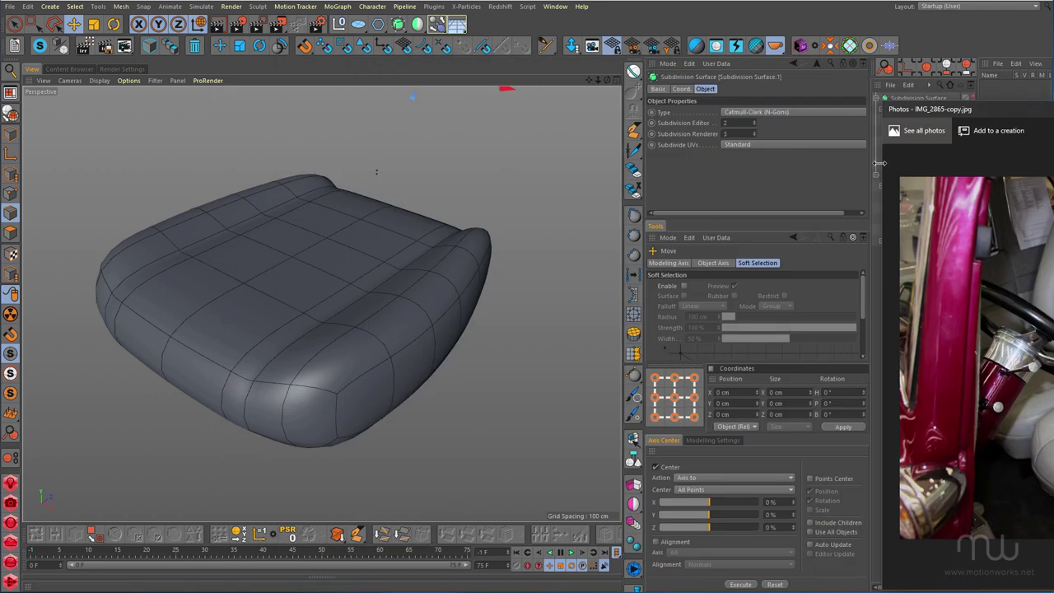
pyautogui.click(847, 186)
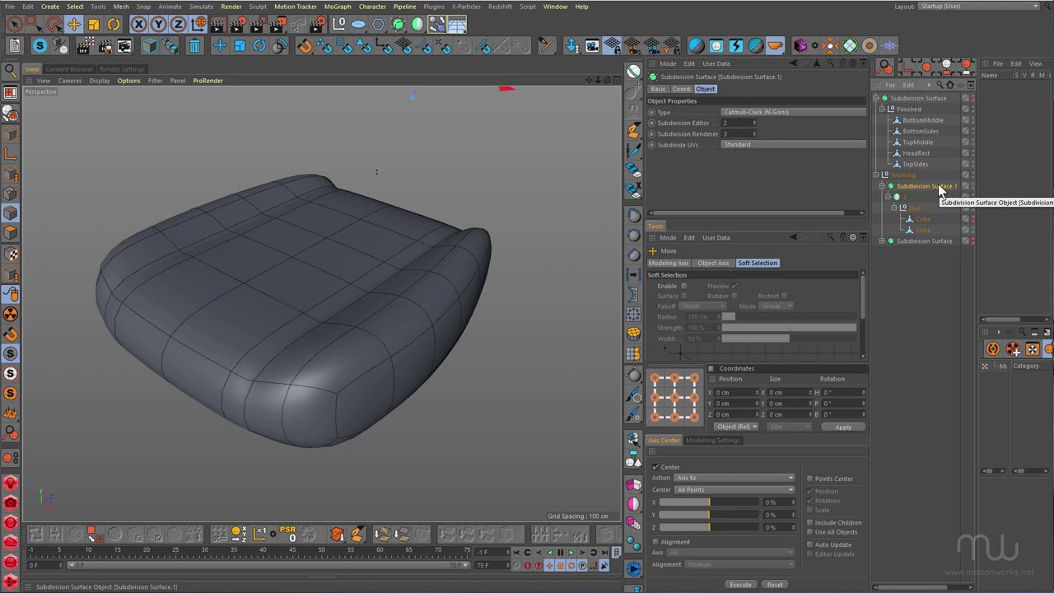
# - Turn off the second Subdivision Surface and inspect the unsmoothed cushion's groove and bolster from the front
pyautogui.press('q')
pyautogui.keyDown('alt'); pyautogui.moveTo(325, 347); pyautogui.dragTo(281, 304); pyautogui.keyUp('alt')
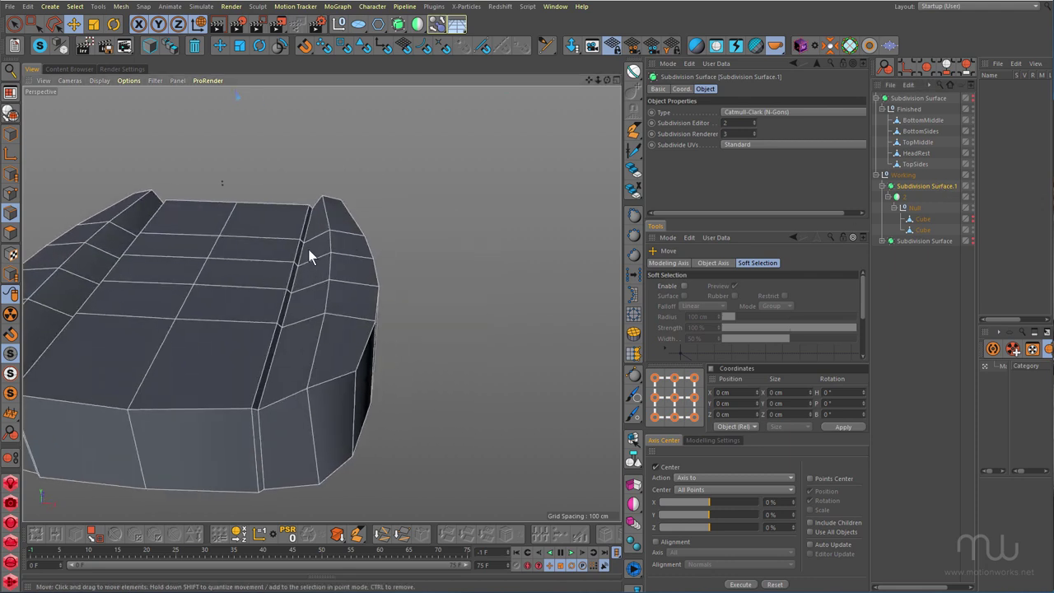
pyautogui.keyDown('alt'); pyautogui.moveTo(273, 424); pyautogui.dragTo(252, 400); pyautogui.keyUp('alt')
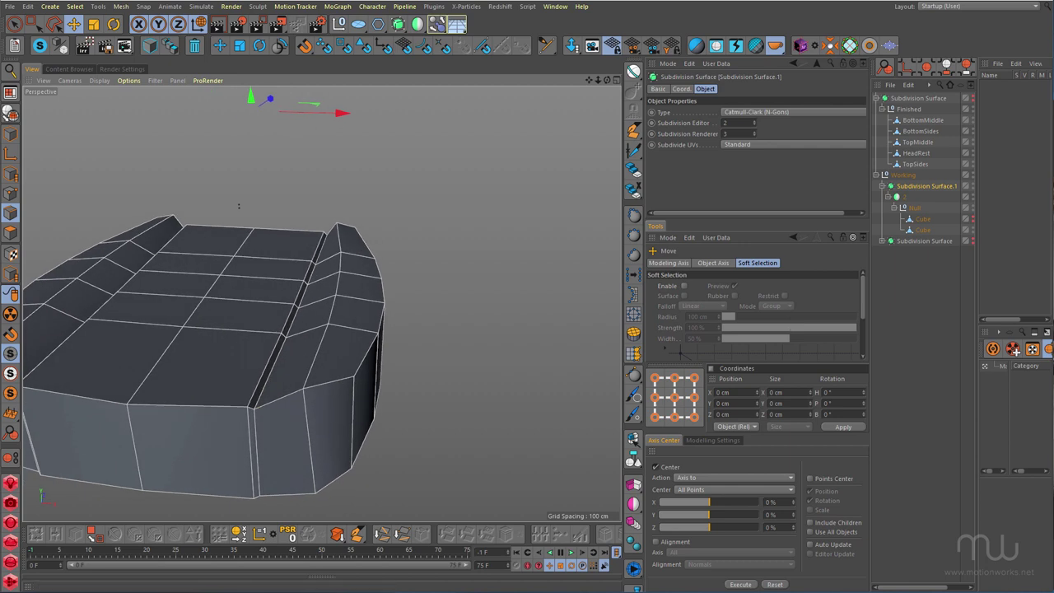
# - Consult the seat reference photo again to compare its panel layout with the mesh, and clear it from the workspace
pyautogui.moveTo(1053, 113); pyautogui.dragTo(437, 58)
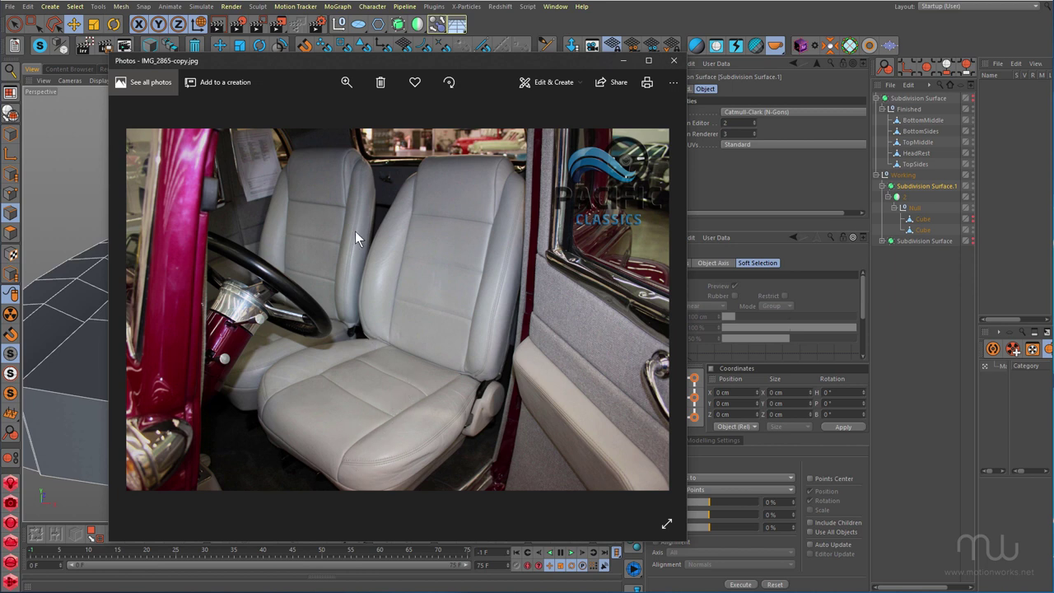
pyautogui.moveTo(250, 61); pyautogui.dragTo(1053, 132)
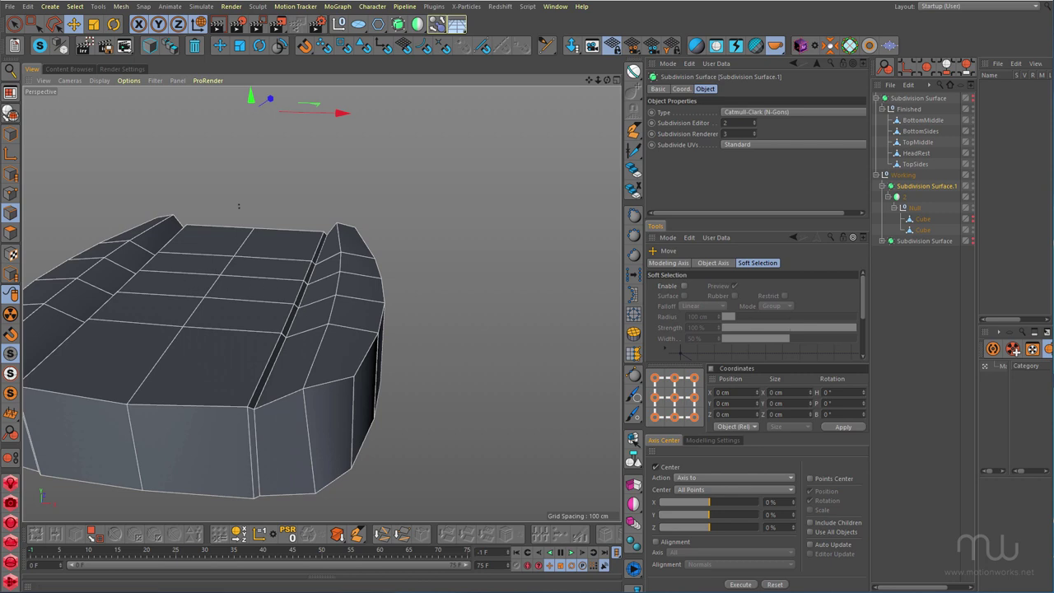
pyautogui.hotkey('alt', 'Tab')
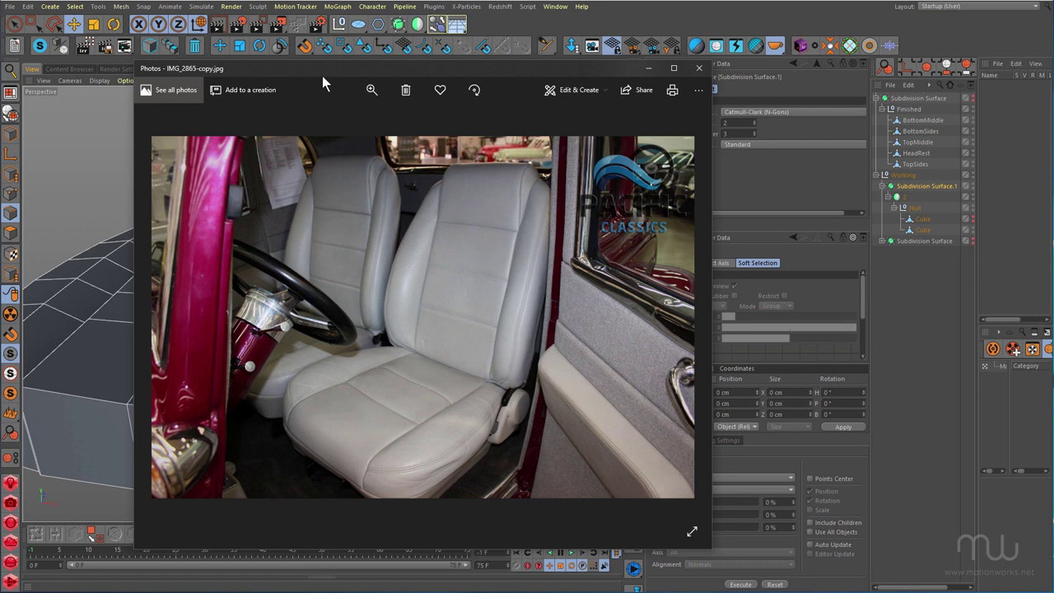
pyautogui.moveTo(294, 64); pyautogui.dragTo(1053, 49)
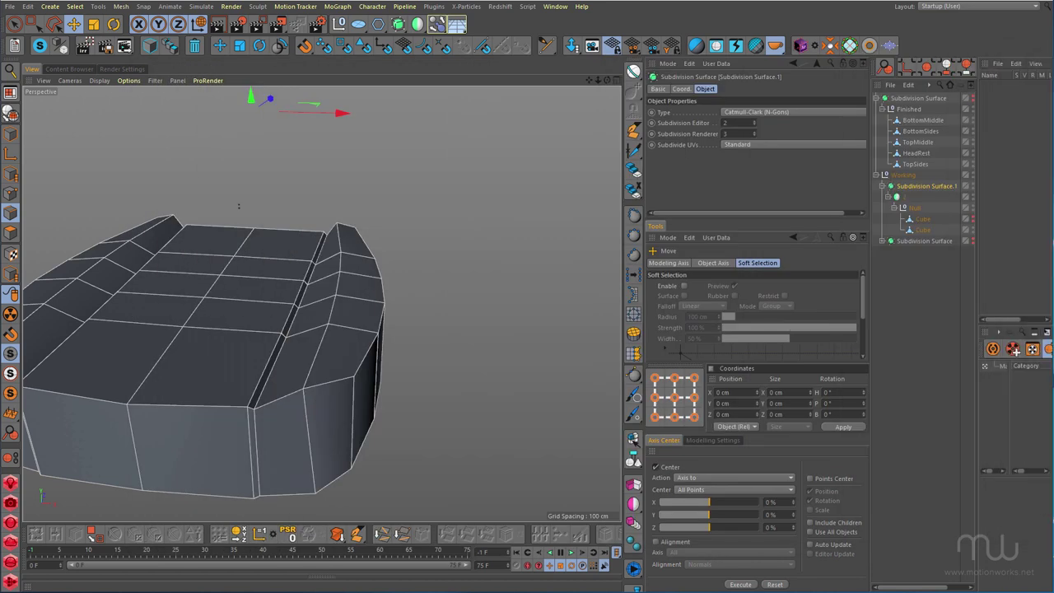
# - Bevel the cushion half's two crosswise edge loops, each spanning seat panel and bolster, in Solid mode with a 0.77 cm offset
pyautogui.keyDown('alt'); pyautogui.moveTo(289, 285); pyautogui.dragTo(236, 331); pyautogui.keyUp('alt')
pyautogui.click(923, 230)
pyautogui.keyDown('alt'); pyautogui.moveTo(336, 318); pyautogui.dragTo(209, 353); pyautogui.keyUp('alt')
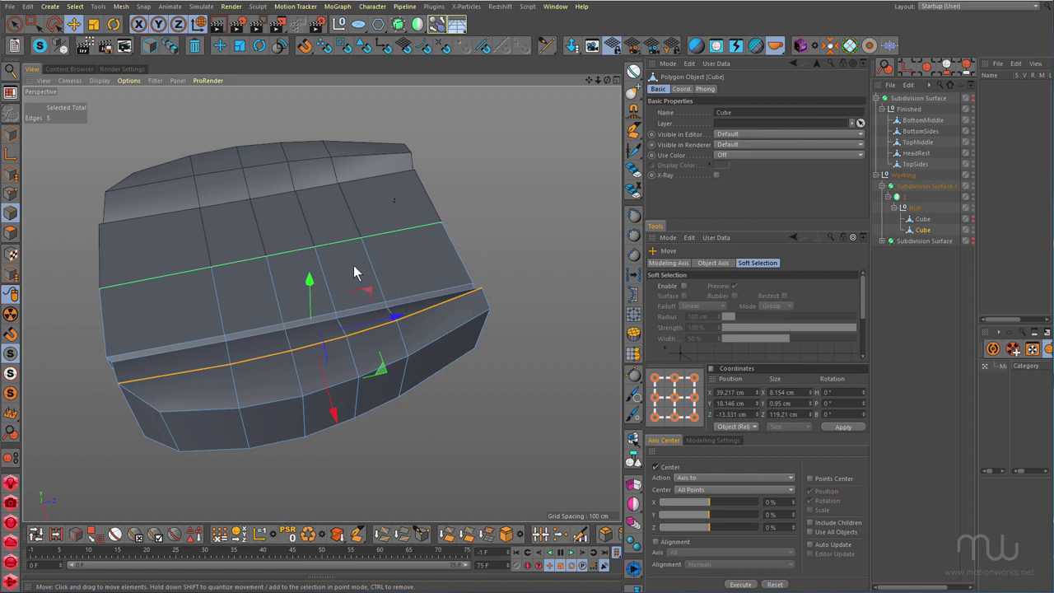
pyautogui.doubleClick(329, 278)
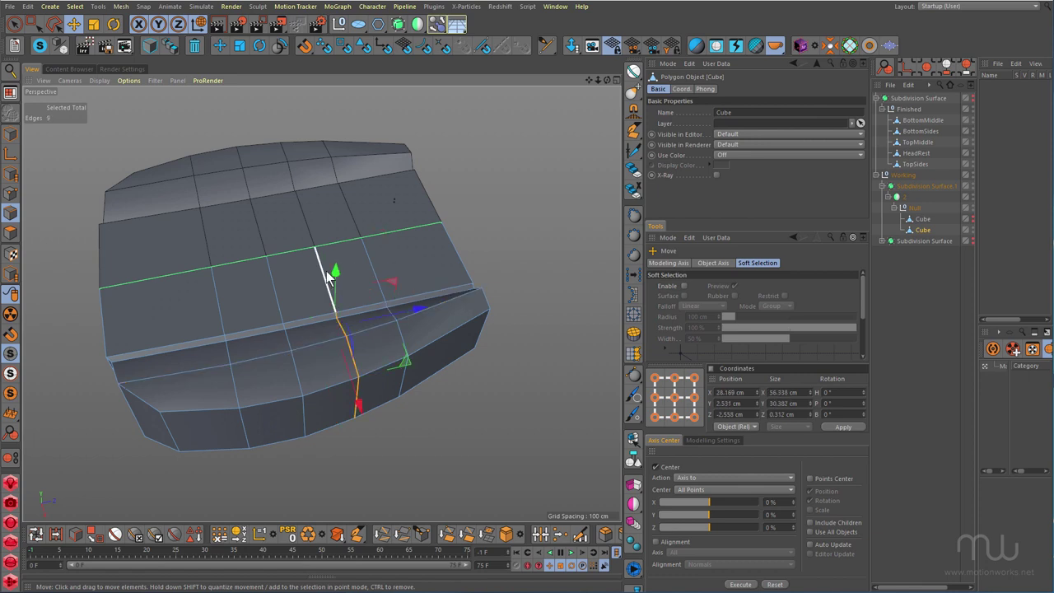
pyautogui.keyDown('shift'); pyautogui.doubleClick(219, 296); pyautogui.keyUp('shift')
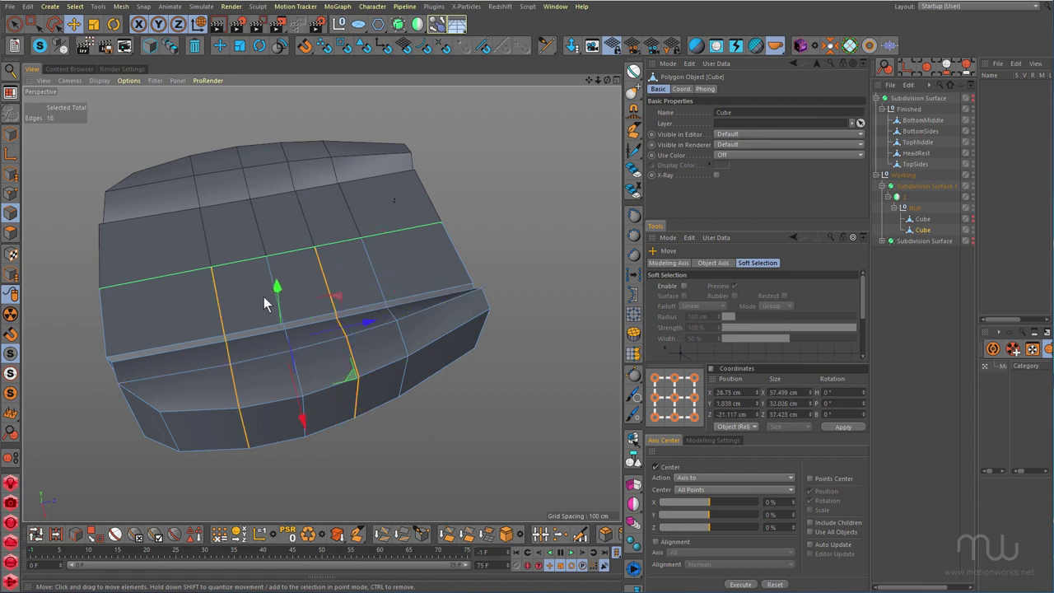
pyautogui.keyDown('shift'); pyautogui.doubleClick(332, 298); pyautogui.keyUp('shift')
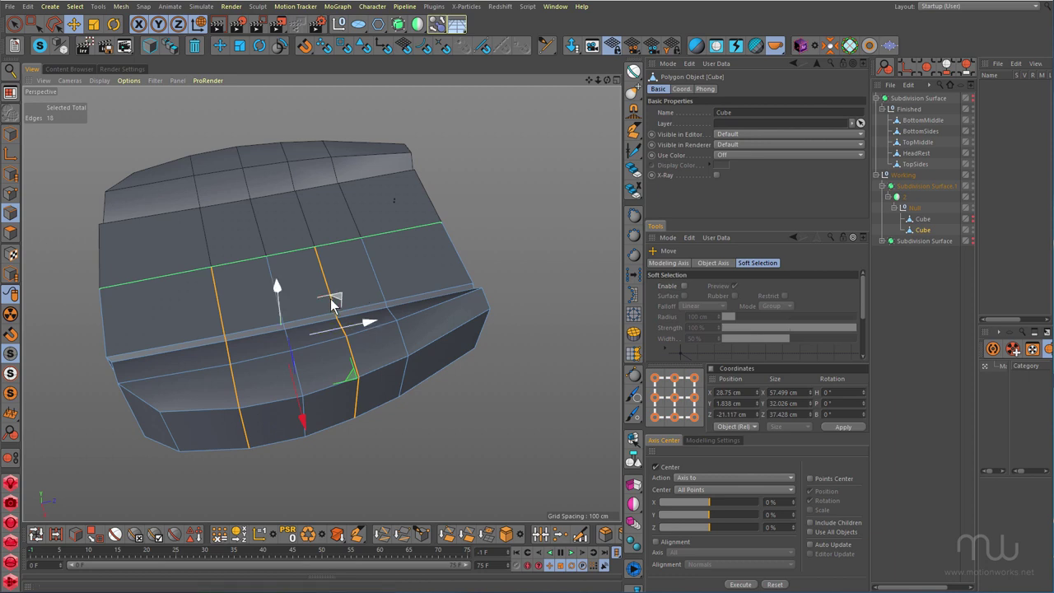
pyautogui.scroll(3, 320, 306)
pyautogui.keyDown('alt'); pyautogui.moveTo(328, 298); pyautogui.dragTo(382, 301); pyautogui.keyUp('alt')
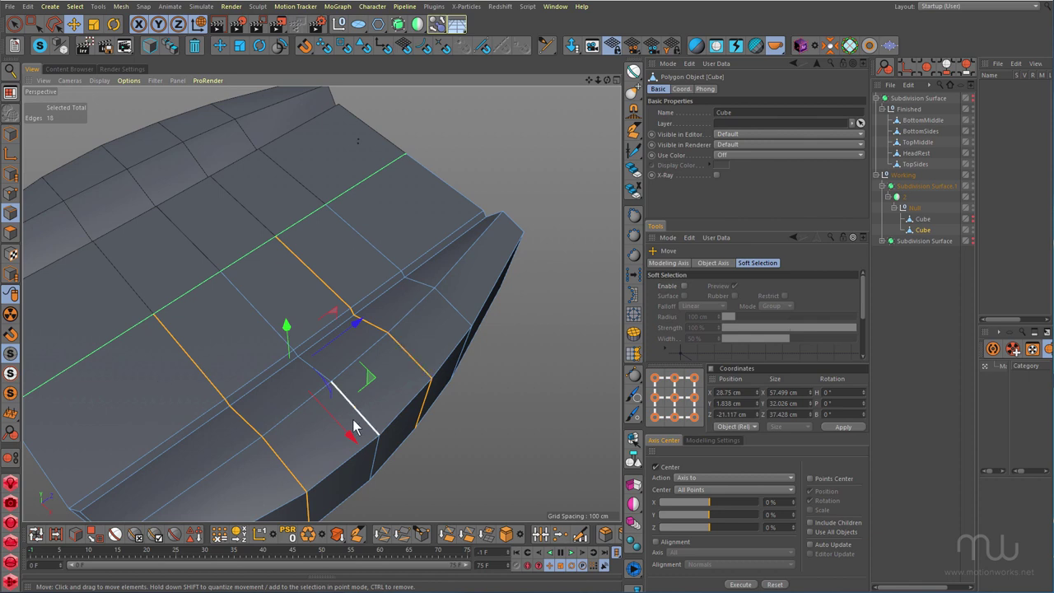
pyautogui.keyDown('alt'); pyautogui.moveTo(412, 383); pyautogui.dragTo(449, 298); pyautogui.keyUp('alt')
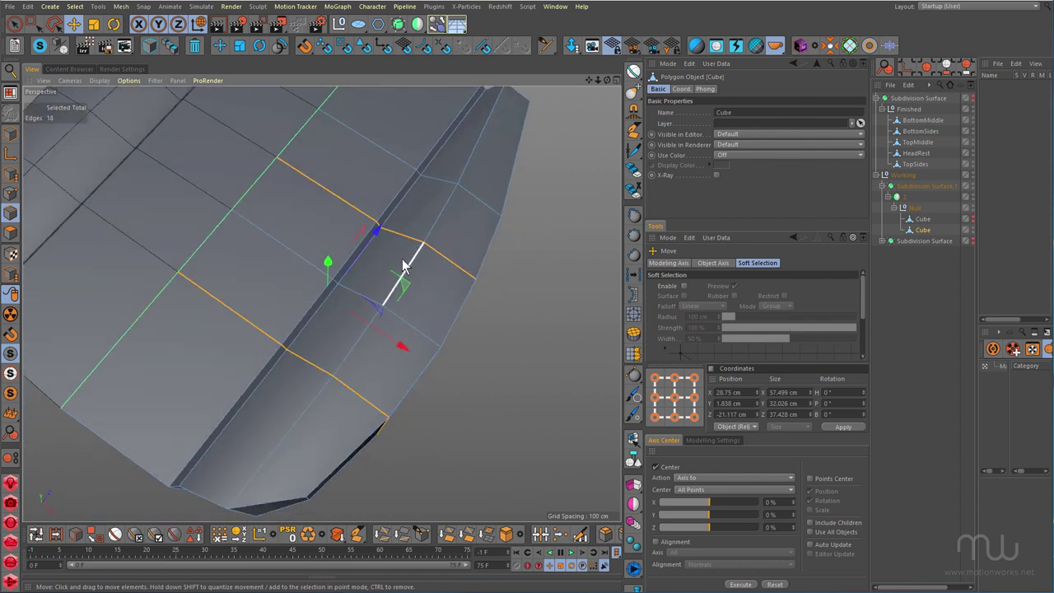
pyautogui.keyDown('alt'); pyautogui.moveTo(403, 252); pyautogui.dragTo(419, 242, button='right'); pyautogui.keyUp('alt')
pyautogui.keyDown('alt'); pyautogui.moveTo(418, 242); pyautogui.dragTo(397, 258); pyautogui.keyUp('alt')
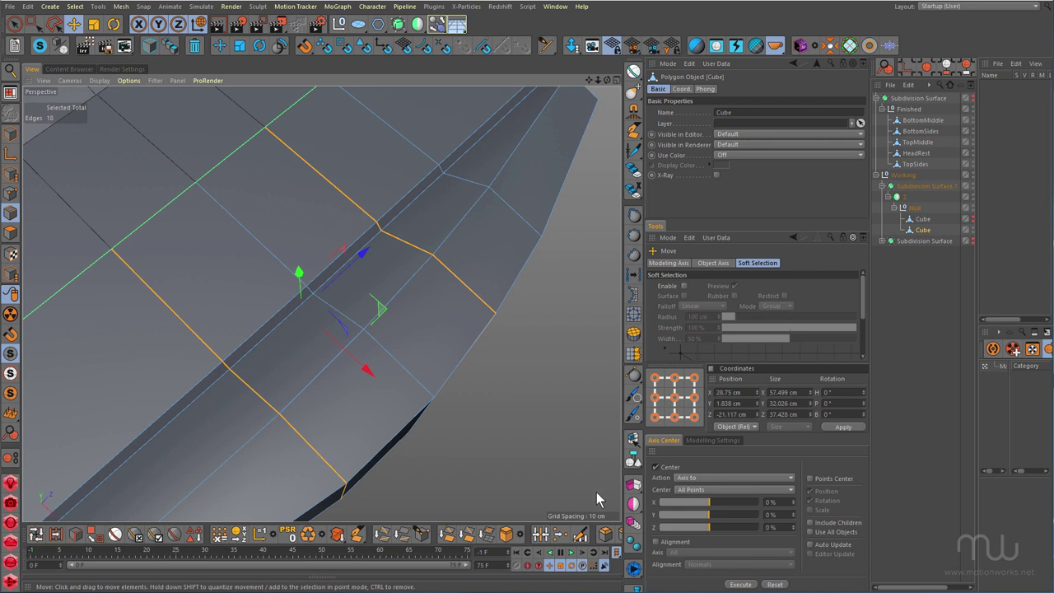
pyautogui.click(608, 533)
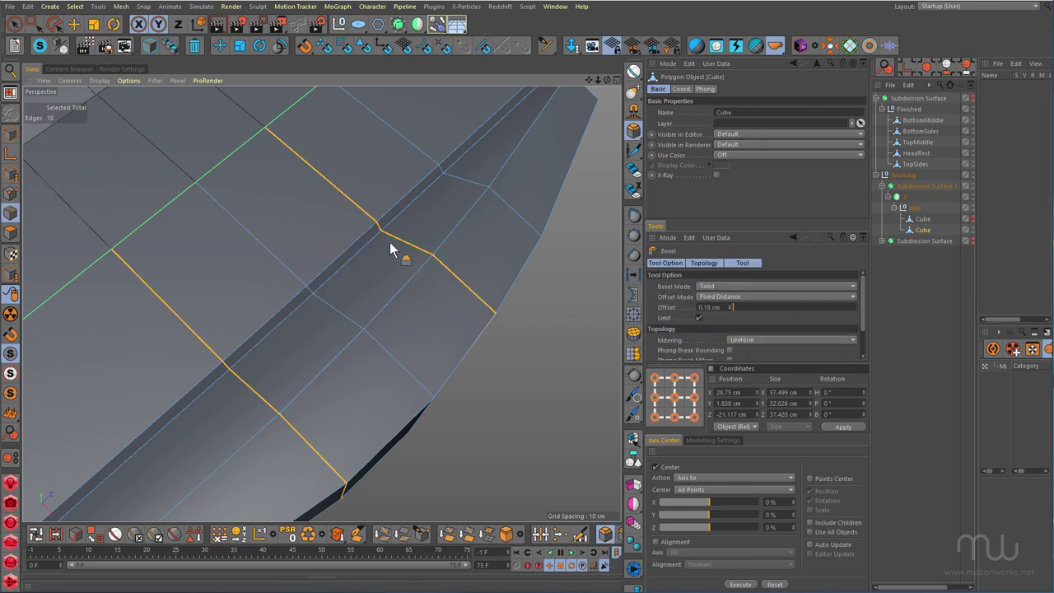
pyautogui.moveTo(381, 260); pyautogui.dragTo(402, 260)
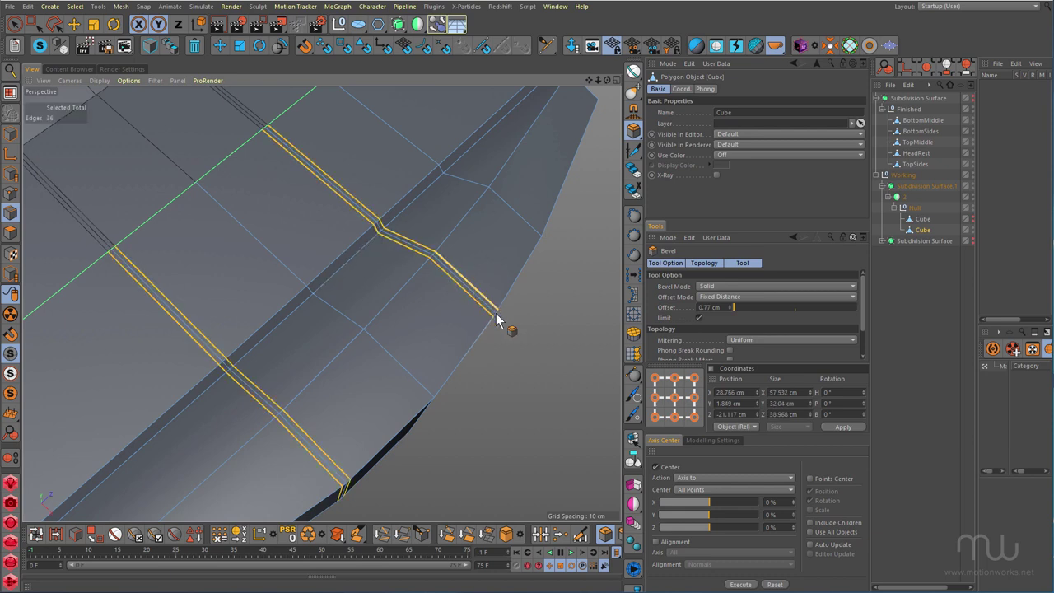
pyautogui.keyDown('alt'); pyautogui.moveTo(456, 312); pyautogui.dragTo(448, 290); pyautogui.keyUp('alt')
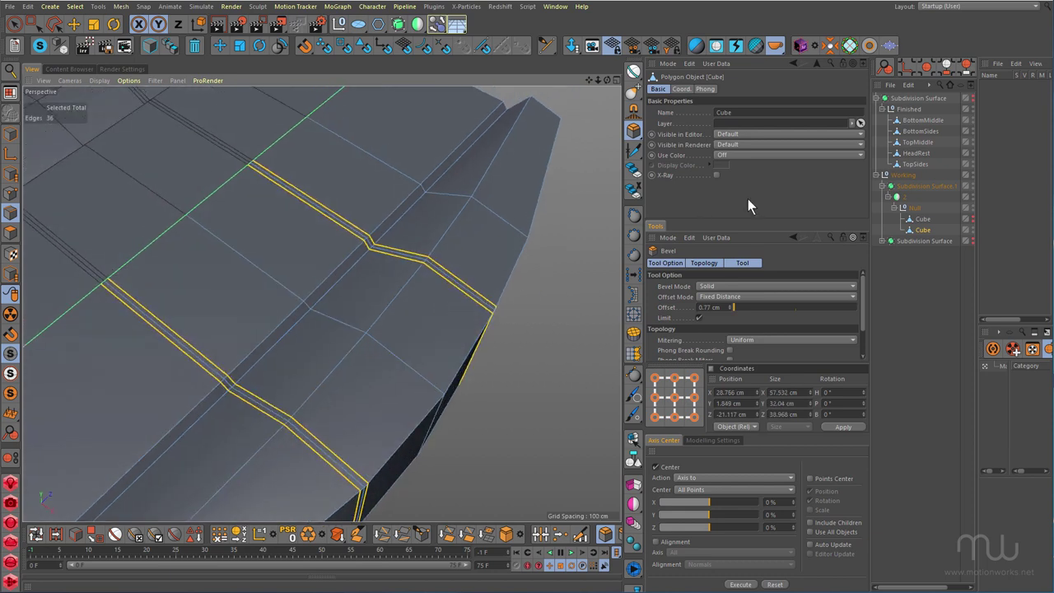
# - Turn on Subdivision Surface.1 and inspect the smoothed cushion around the bevelled crosswise loops from several angles
pyautogui.click(945, 185)
pyautogui.press('q')
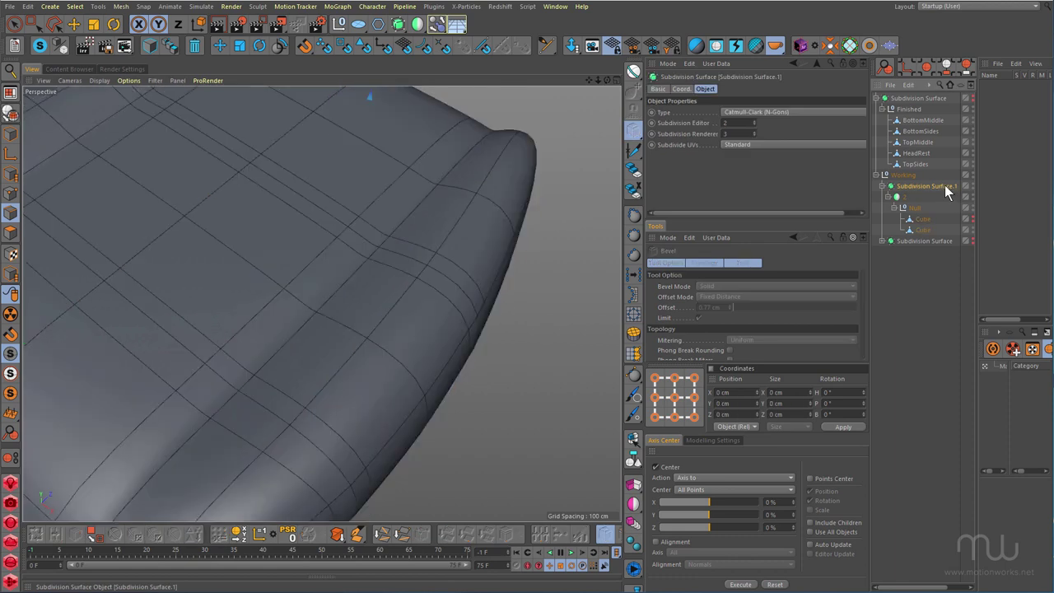
pyautogui.scroll(5, 362, 367)
pyautogui.scroll(-5, 375, 359)
pyautogui.keyDown('alt'); pyautogui.moveTo(352, 376); pyautogui.dragTo(383, 341); pyautogui.keyUp('alt')
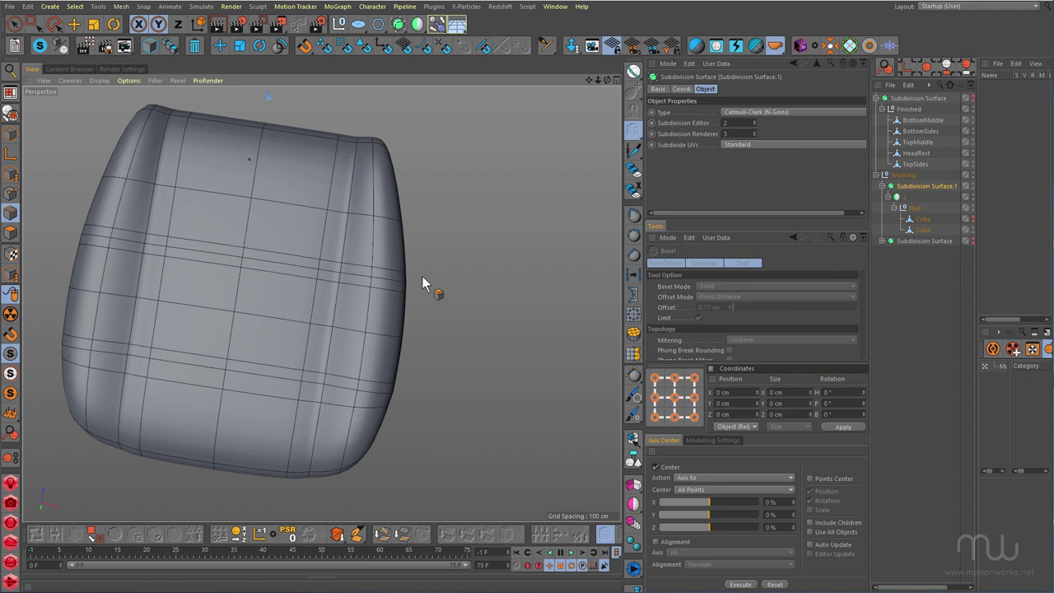
pyautogui.moveTo(379, 317)
pyautogui.keyDown('alt'); pyautogui.mouseDown()
pyautogui.moveTo(388, 299)
pyautogui.moveTo(340, 323)
pyautogui.moveTo(359, 321)
pyautogui.mouseUp(); pyautogui.keyUp('alt')
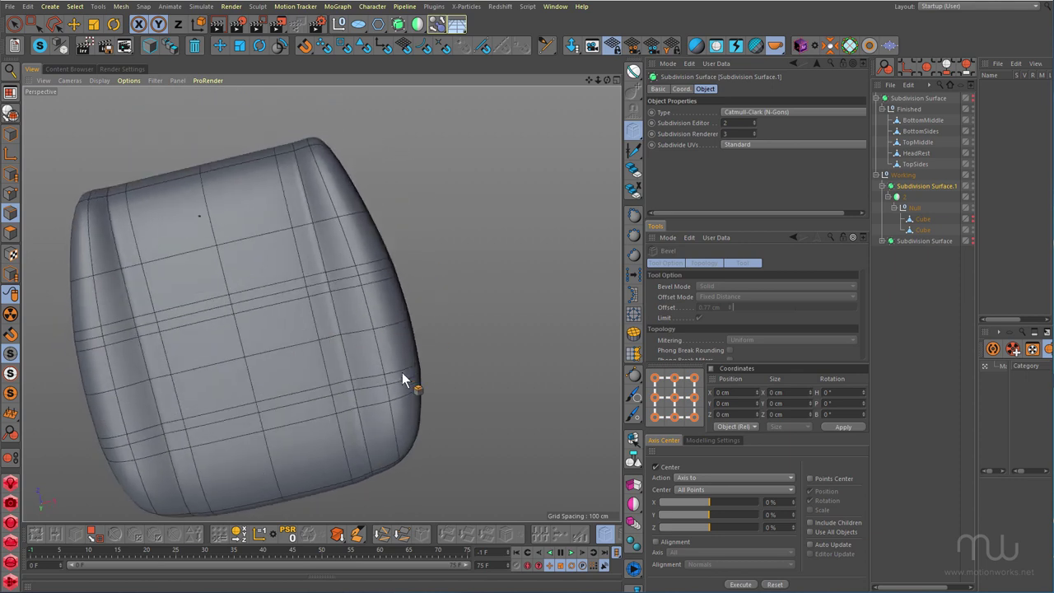
pyautogui.keyDown('alt'); pyautogui.moveTo(375, 356); pyautogui.dragTo(384, 282); pyautogui.keyUp('alt')
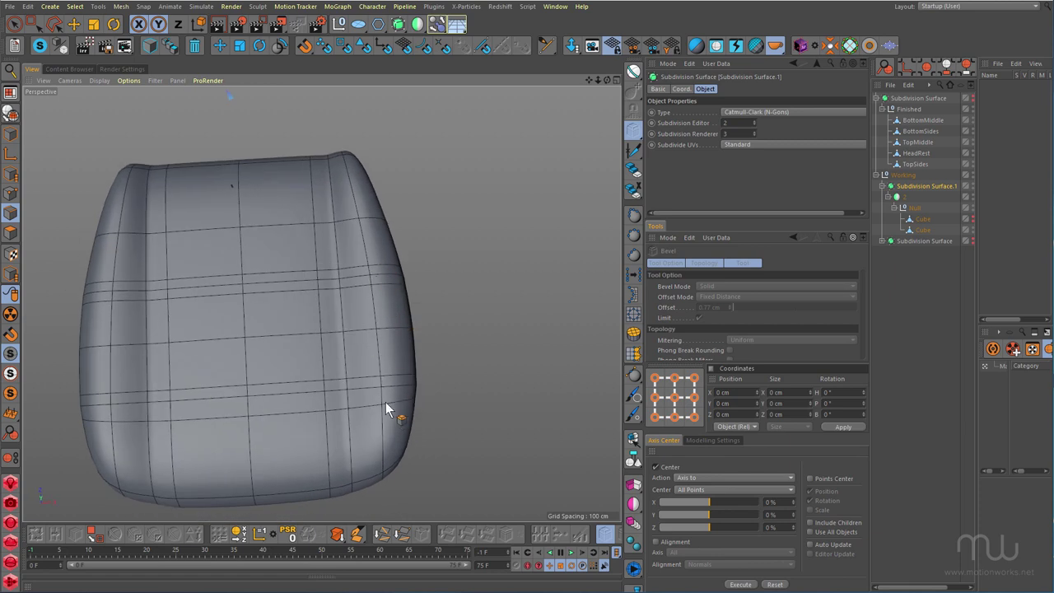
pyautogui.keyDown('alt'); pyautogui.moveTo(365, 340); pyautogui.dragTo(297, 255); pyautogui.keyUp('alt')
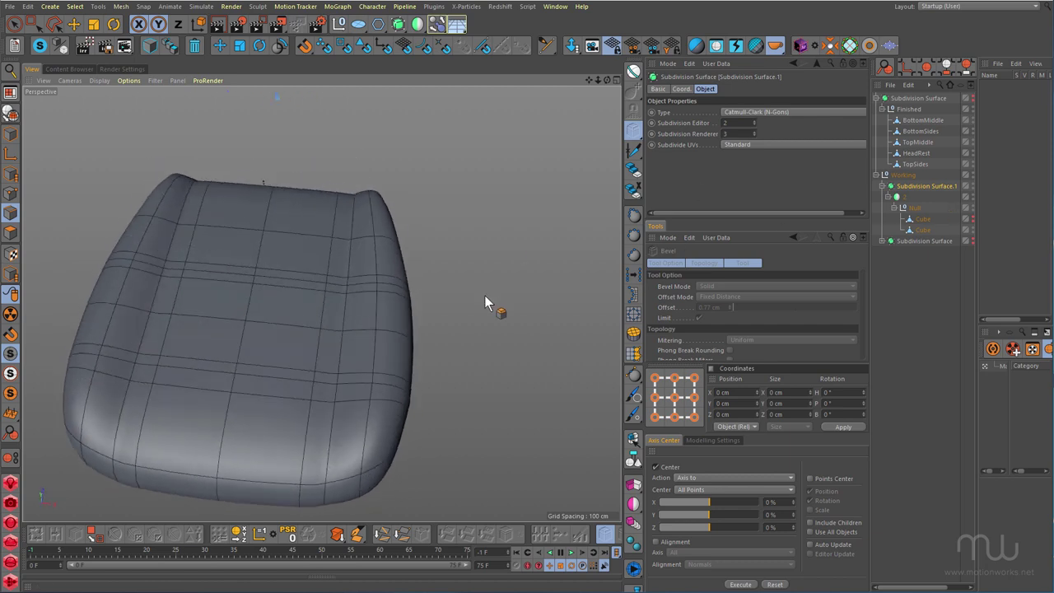
# - Turn off the smoothing and lower the middle edge of each bevelled loop on the central seat panel to Y 12.53 cm
pyautogui.press('q')
pyautogui.keyDown('alt'); pyautogui.moveTo(484, 296); pyautogui.dragTo(486, 311); pyautogui.keyUp('alt')
pyautogui.press('e')
pyautogui.click(922, 230)
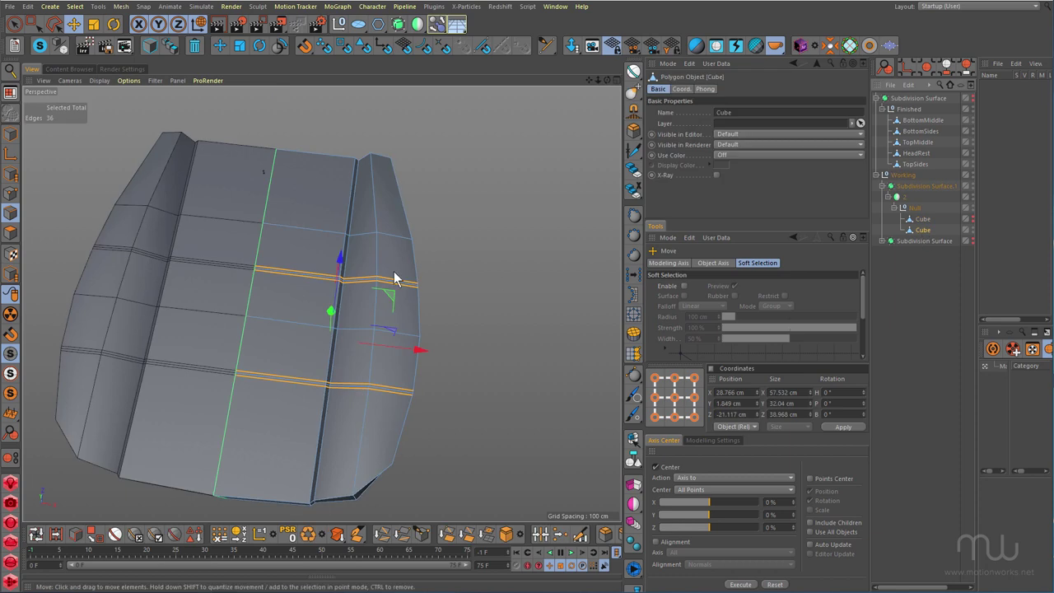
pyautogui.scroll(10, 417, 280)
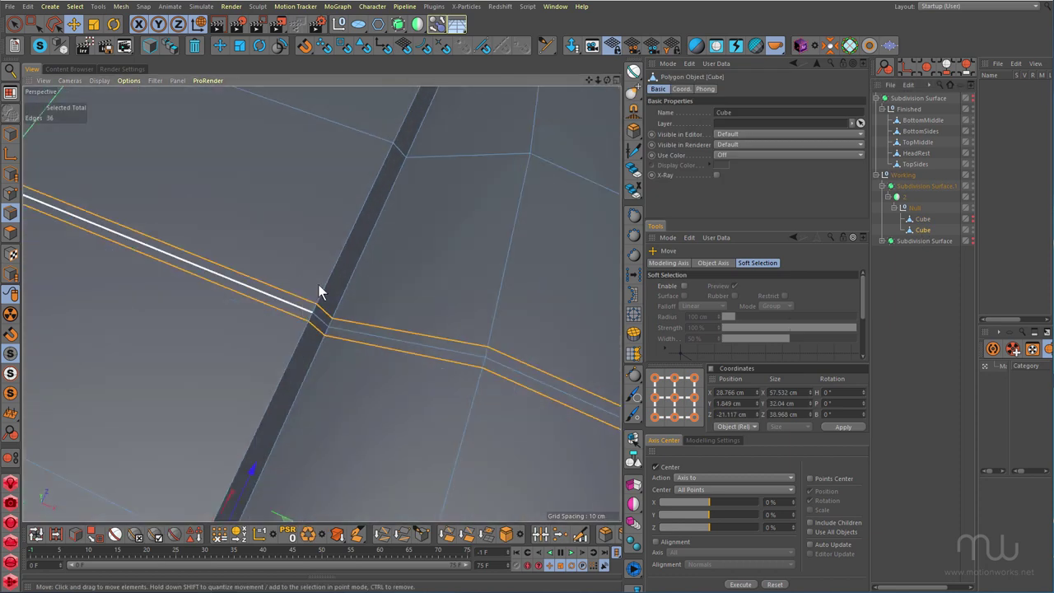
pyautogui.click(302, 305)
pyautogui.keyDown('alt'); pyautogui.moveTo(320, 252); pyautogui.dragTo(231, 262, button='right'); pyautogui.keyUp('alt')
pyautogui.keyDown('alt'); pyautogui.moveTo(231, 309); pyautogui.dragTo(264, 301, button='right'); pyautogui.keyUp('alt')
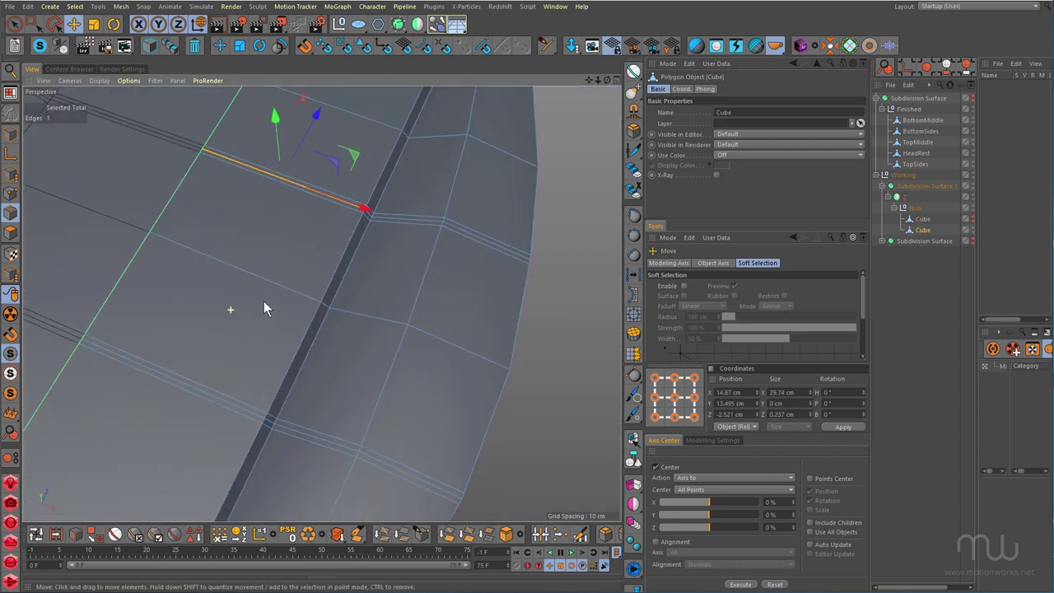
pyautogui.keyDown('shift'); pyautogui.click(257, 395); pyautogui.keyUp('shift')
pyautogui.scroll(-3, 261, 321)
pyautogui.scroll(3, 250, 294)
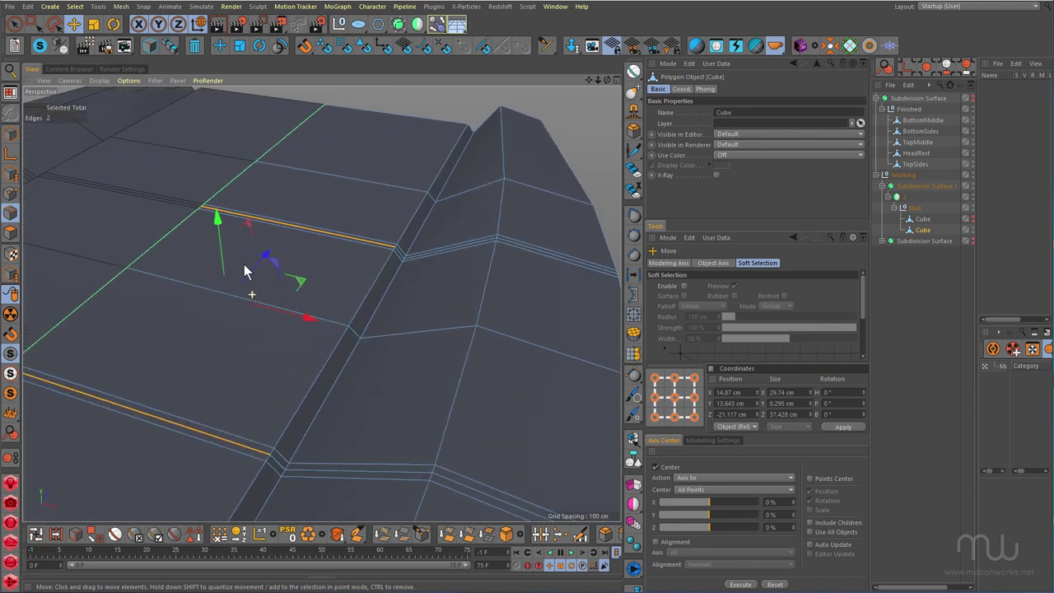
pyautogui.moveTo(219, 221); pyautogui.dragTo(227, 229)
pyautogui.scroll(-5, 247, 272)
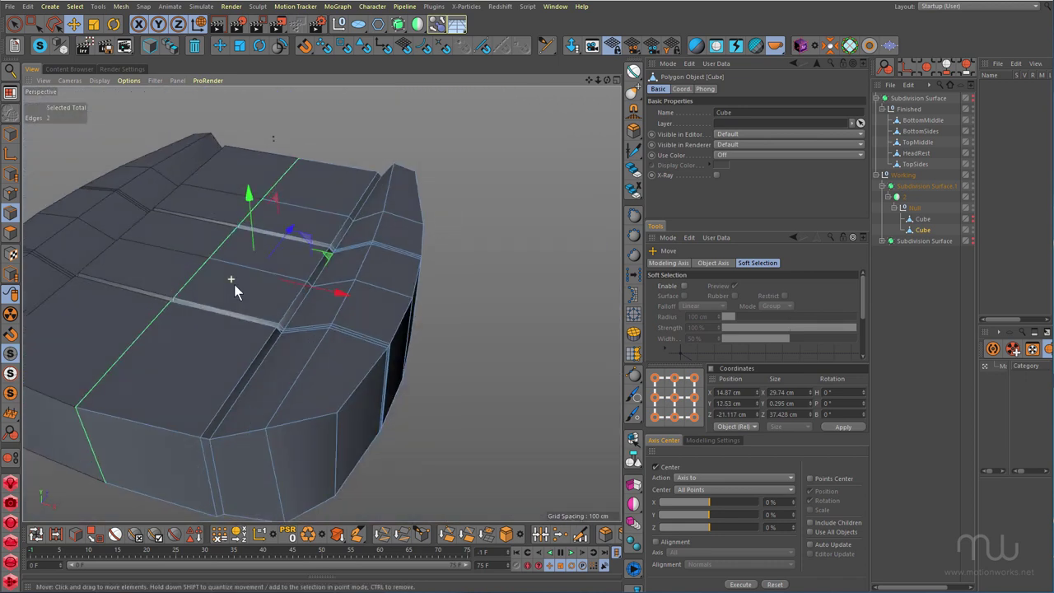
# - Render the smoothed cushion in the viewport and examine the crosswise grooves and their ends at the bolster from several angles
pyautogui.keyDown('alt'); pyautogui.moveTo(271, 301); pyautogui.dragTo(269, 343); pyautogui.keyUp('alt')
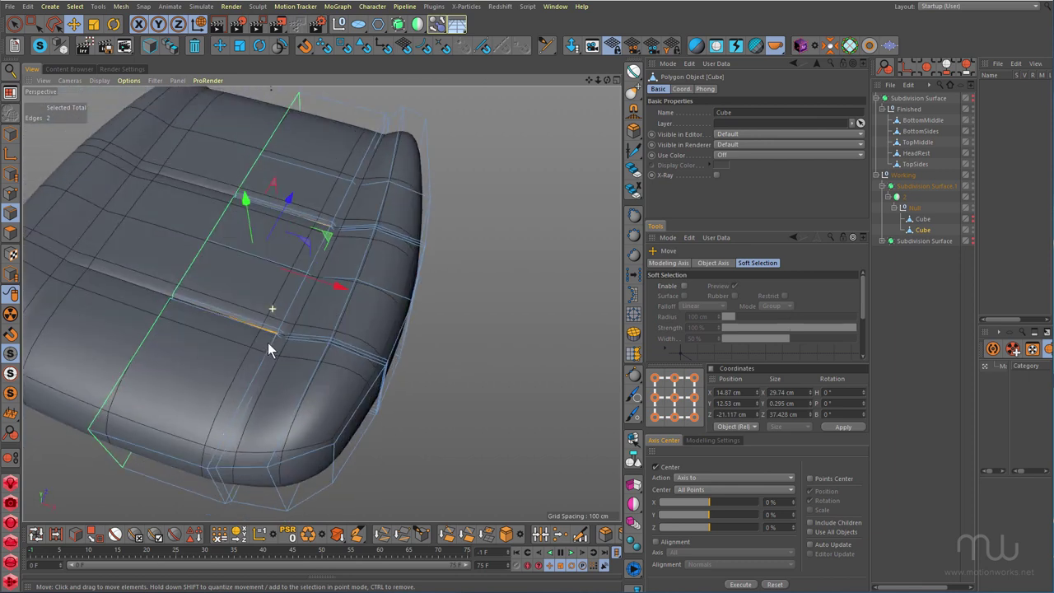
pyautogui.hotkey('ctrl', 'r')
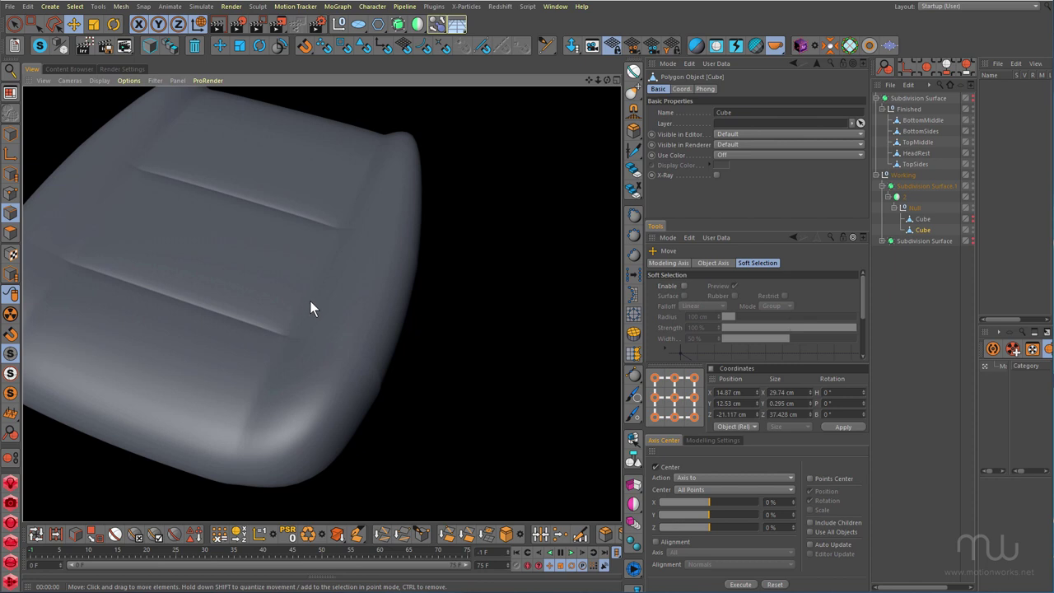
pyautogui.moveTo(259, 381)
pyautogui.keyDown('alt'); pyautogui.mouseDown()
pyautogui.moveTo(289, 364)
pyautogui.moveTo(274, 367)
pyautogui.mouseUp(); pyautogui.keyUp('alt')
pyautogui.keyDown('alt'); pyautogui.moveTo(273, 367); pyautogui.dragTo(341, 306, button='middle'); pyautogui.keyUp('alt')
pyautogui.keyDown('alt'); pyautogui.moveTo(341, 307); pyautogui.dragTo(353, 314, button='right'); pyautogui.keyUp('alt')
pyautogui.keyDown('alt'); pyautogui.moveTo(335, 340); pyautogui.dragTo(362, 341); pyautogui.keyUp('alt')
pyautogui.keyDown('alt'); pyautogui.moveTo(363, 340); pyautogui.dragTo(345, 385, button='right'); pyautogui.keyUp('alt')
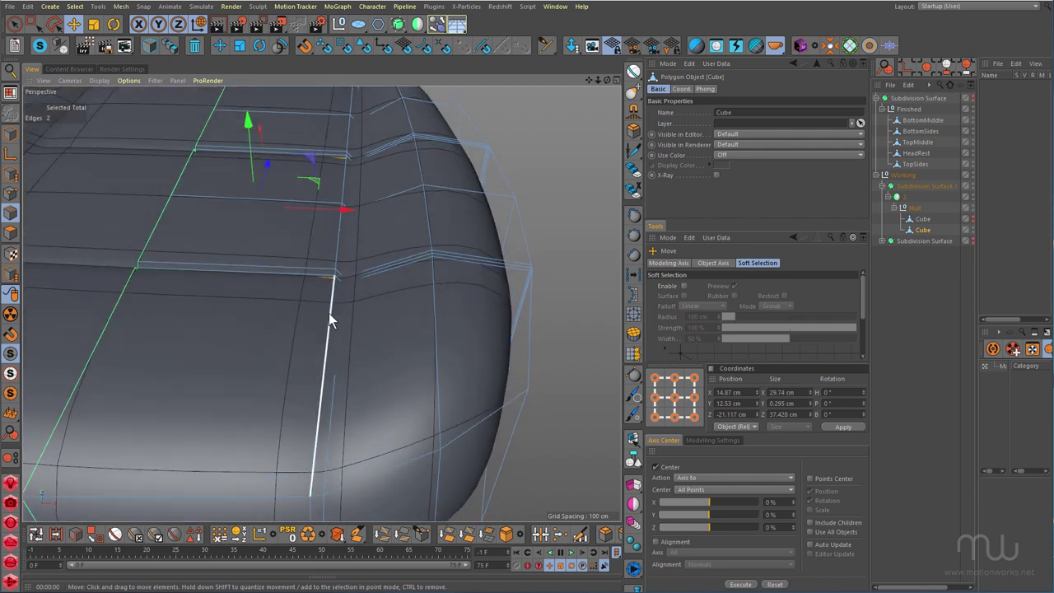
pyautogui.keyDown('alt'); pyautogui.moveTo(322, 313); pyautogui.dragTo(303, 351, button='right'); pyautogui.keyUp('alt')
pyautogui.keyDown('alt'); pyautogui.moveTo(320, 349); pyautogui.dragTo(302, 404); pyautogui.keyUp('alt')
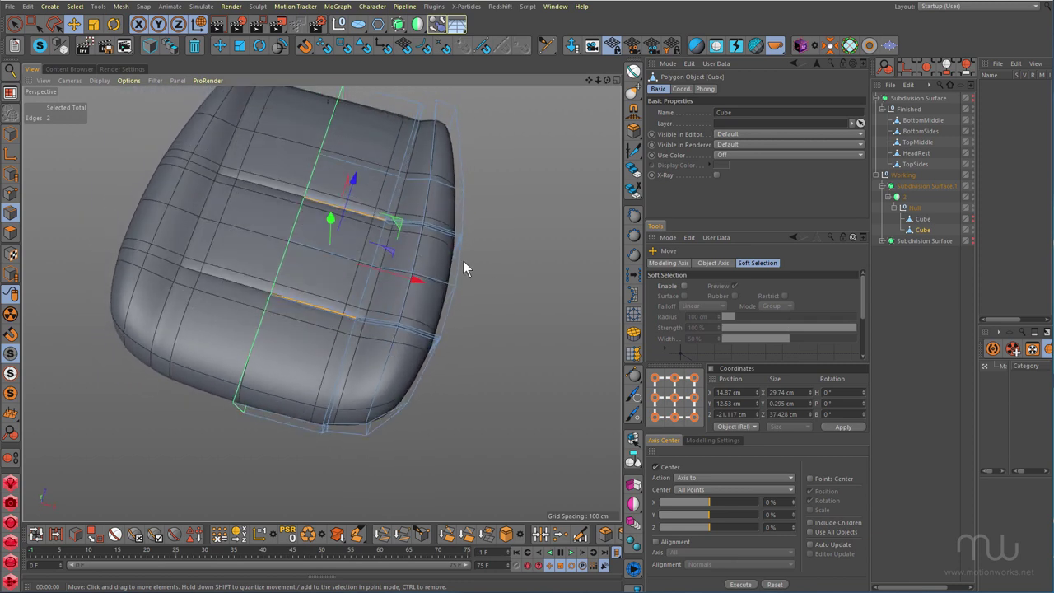
pyautogui.keyDown('alt'); pyautogui.moveTo(383, 247); pyautogui.dragTo(369, 203); pyautogui.keyUp('alt')
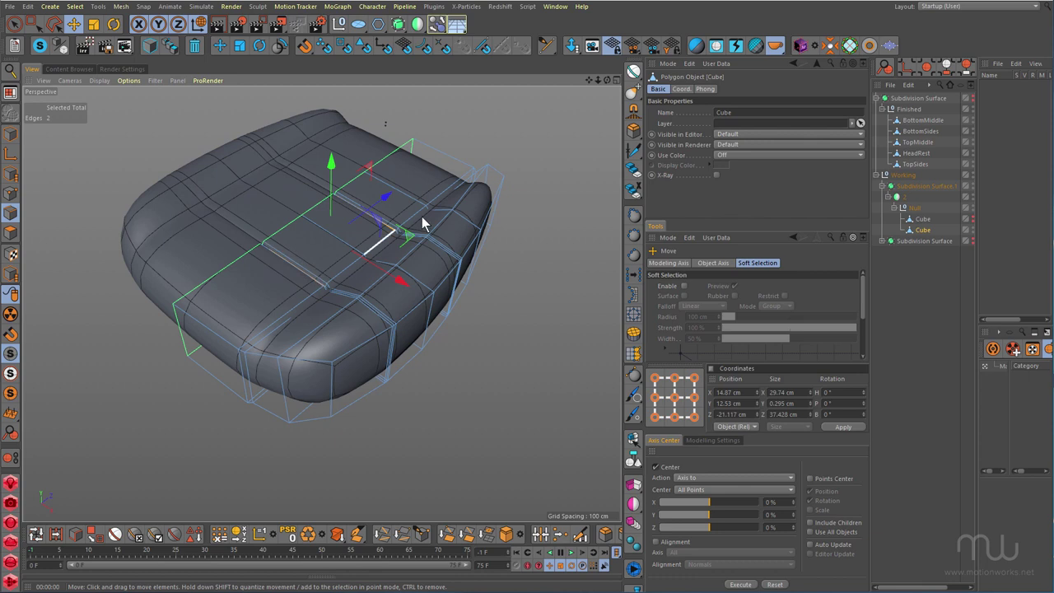
pyautogui.keyDown('alt'); pyautogui.moveTo(382, 239); pyautogui.dragTo(400, 277); pyautogui.keyUp('alt')
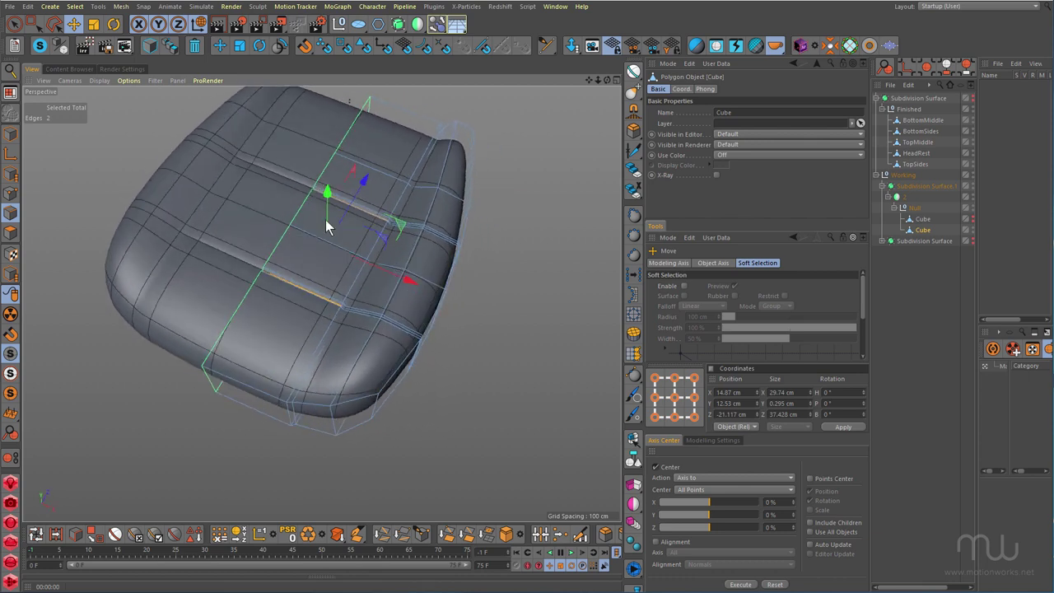
# - Switch the viewport display to Wireframe and set Subdivision Surface.1's editor and renderer subdivisions to 1
pyautogui.click(108, 76)
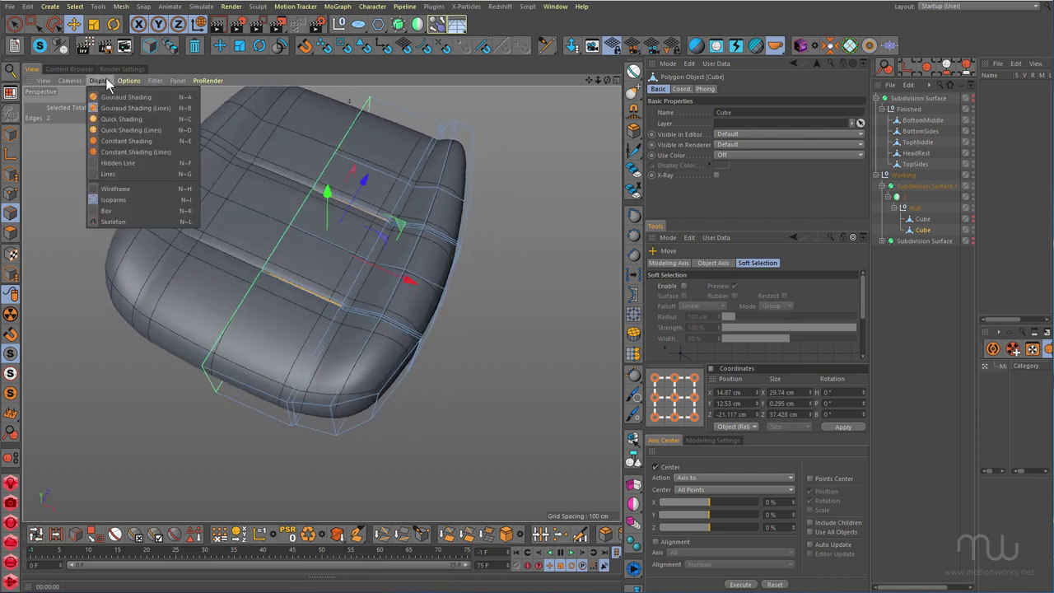
pyautogui.click(128, 185)
pyautogui.scroll(3, 325, 323)
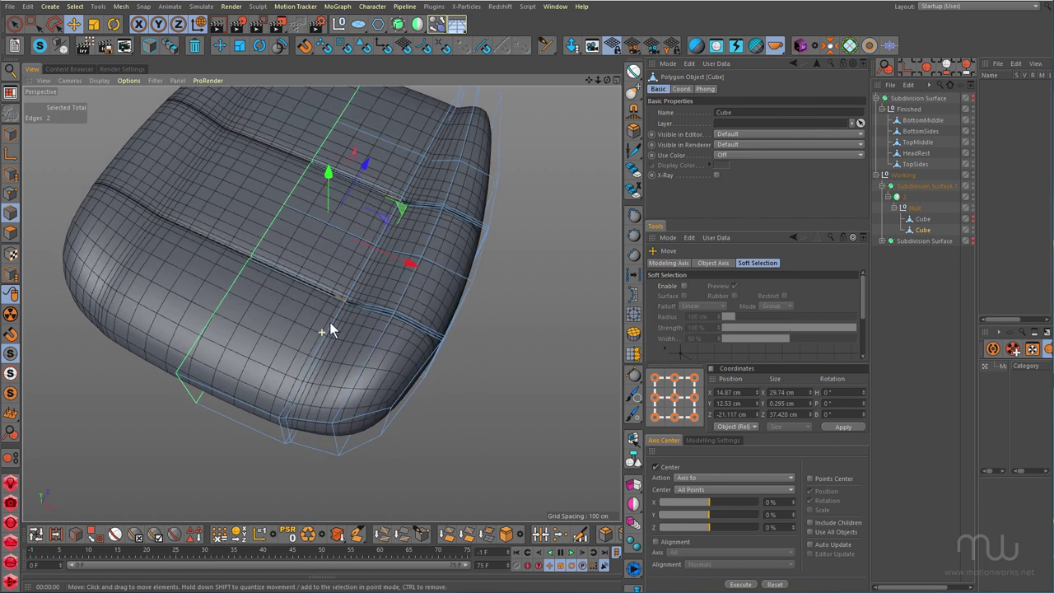
pyautogui.click(906, 186)
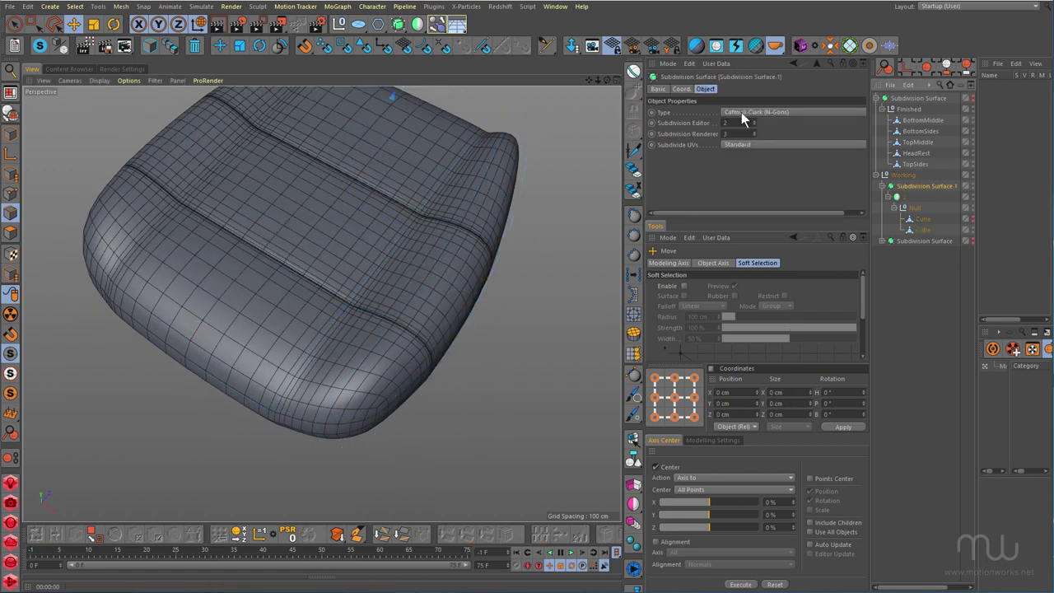
pyautogui.keyDown('alt'); pyautogui.click(754, 48); pyautogui.keyUp('alt')
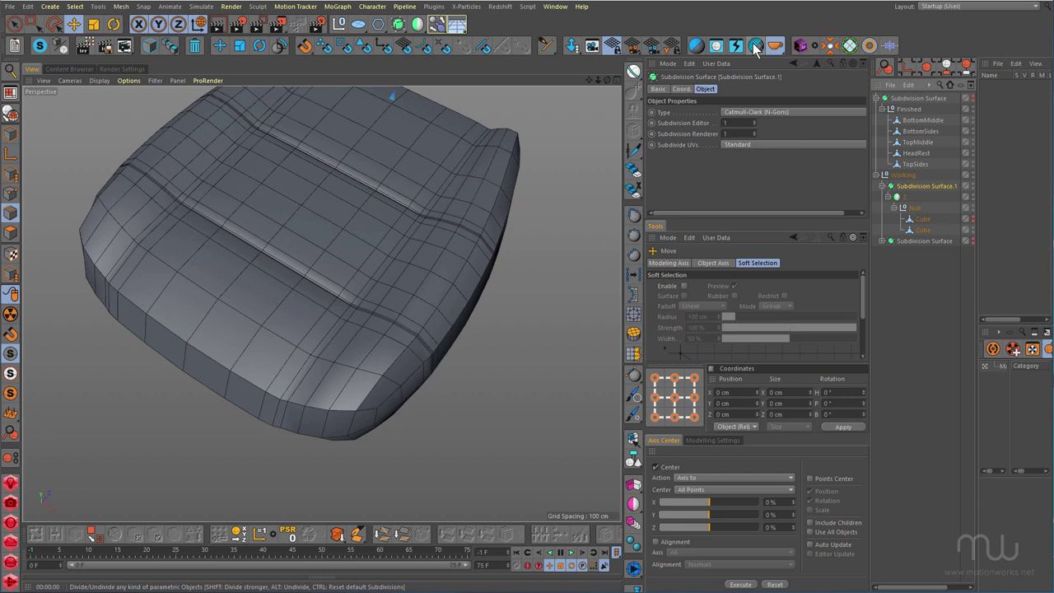
# - Inspect the coarser mesh flow where the grooves meet the bolster and front edge, and reselect the lower Cube
pyautogui.moveTo(416, 252)
pyautogui.keyDown('alt'); pyautogui.mouseDown()
pyautogui.moveTo(409, 292)
pyautogui.moveTo(421, 222)
pyautogui.moveTo(341, 233)
pyautogui.moveTo(454, 259)
pyautogui.moveTo(418, 255)
pyautogui.moveTo(418, 238)
pyautogui.moveTo(418, 256)
pyautogui.mouseUp(); pyautogui.keyUp('alt')
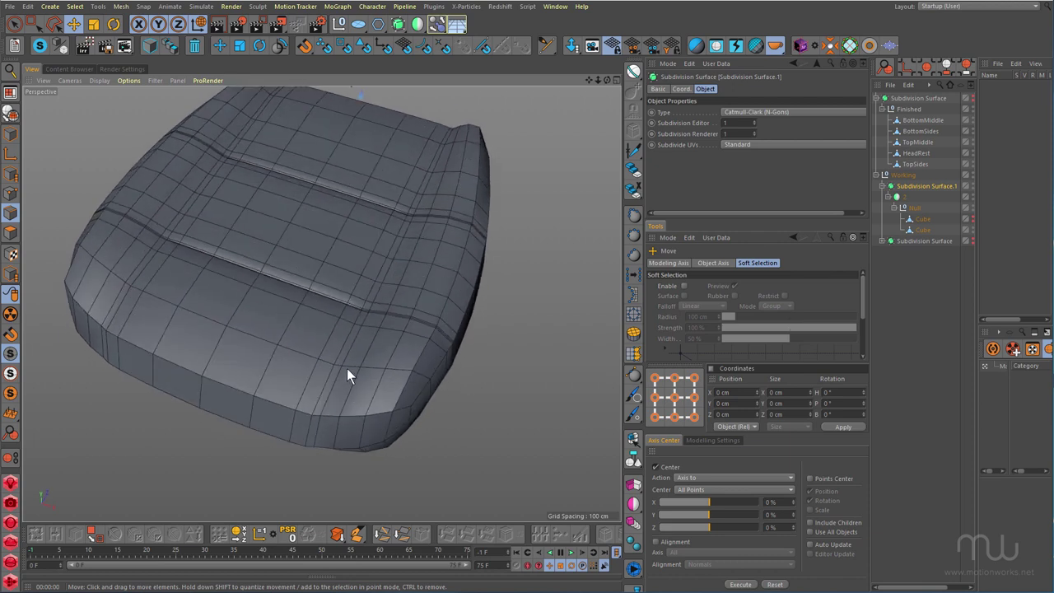
pyautogui.keyDown('alt'); pyautogui.moveTo(365, 334); pyautogui.dragTo(395, 311); pyautogui.keyUp('alt')
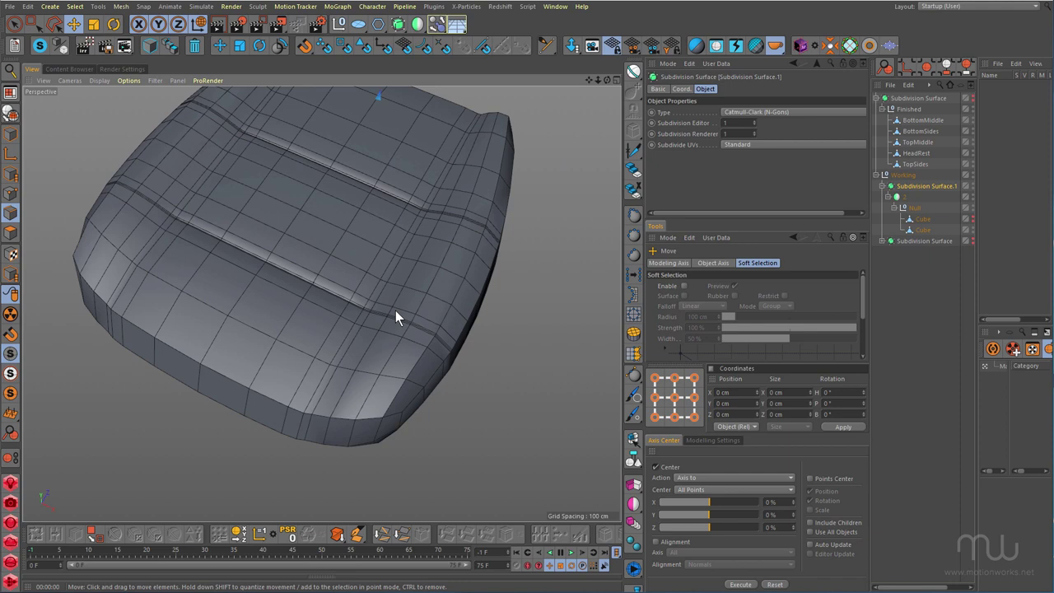
pyautogui.keyDown('alt'); pyautogui.moveTo(358, 352); pyautogui.dragTo(366, 309); pyautogui.keyUp('alt')
pyautogui.scroll(6, 388, 270)
pyautogui.scroll(-10, 388, 270)
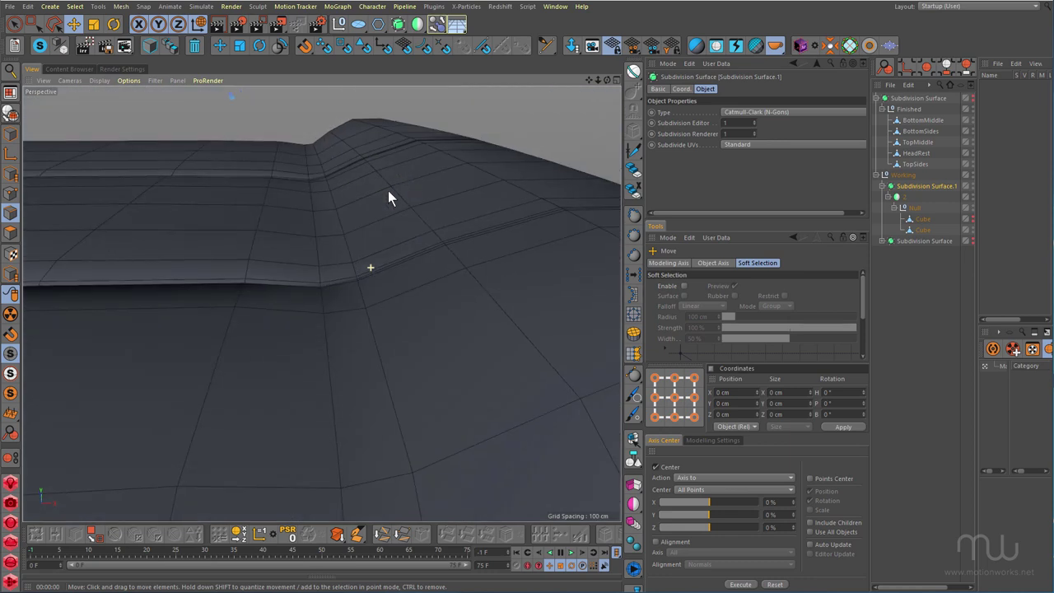
pyautogui.keyDown('alt'); pyautogui.moveTo(318, 226); pyautogui.dragTo(312, 248); pyautogui.keyUp('alt')
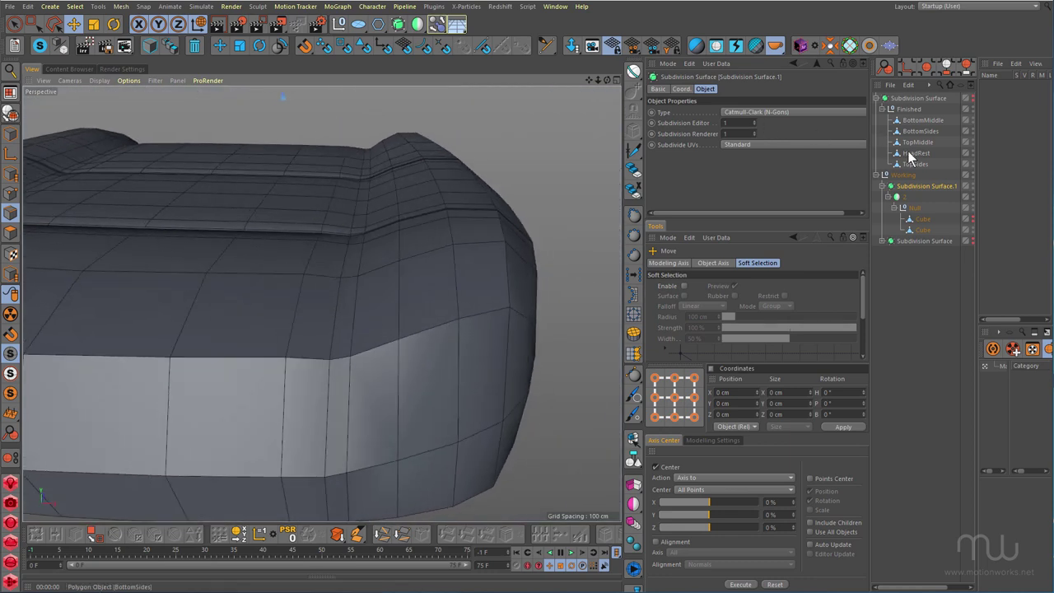
pyautogui.click(923, 229)
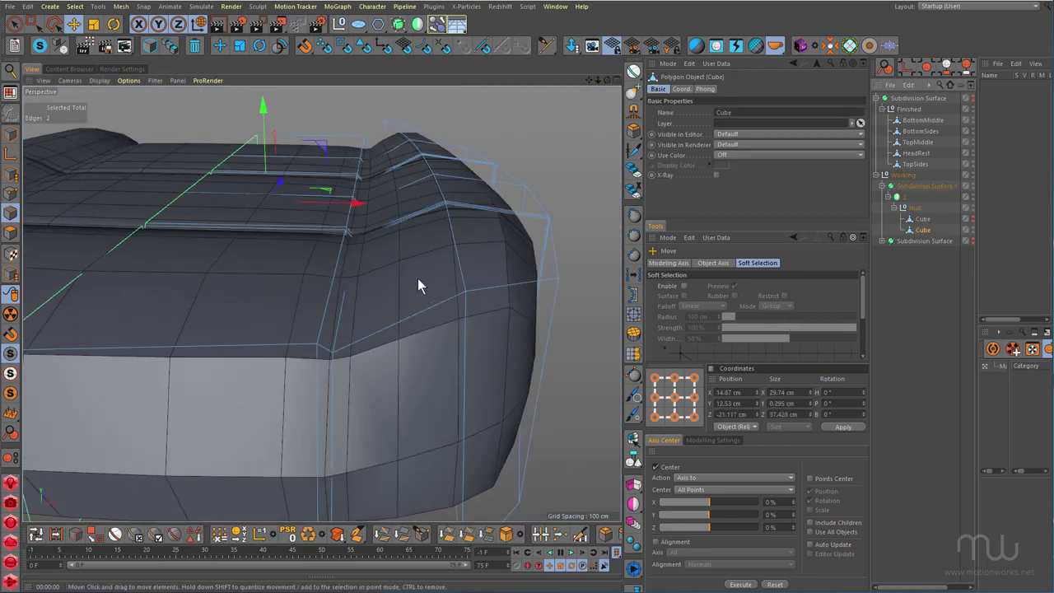
# - Add a loop cut at a 7.284% offset beside the cushion's bolster seam and render the result in the viewport
pyautogui.keyDown('alt'); pyautogui.moveTo(339, 317); pyautogui.dragTo(349, 306); pyautogui.keyUp('alt')
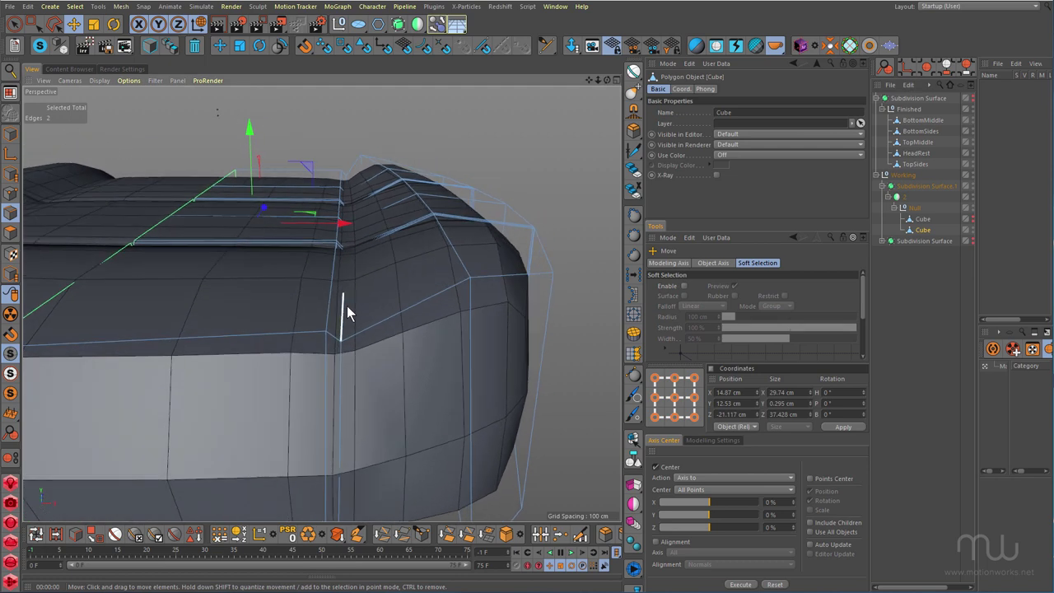
pyautogui.press('k')
pyautogui.press('l')
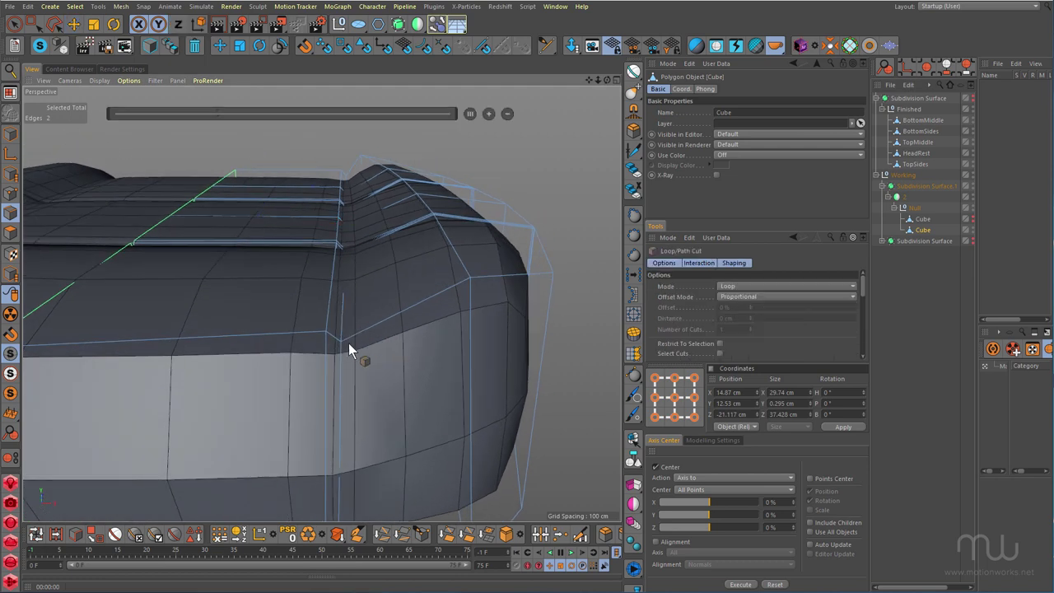
pyautogui.click(352, 340)
pyautogui.keyDown('alt'); pyautogui.moveTo(346, 309); pyautogui.dragTo(283, 318); pyautogui.keyUp('alt')
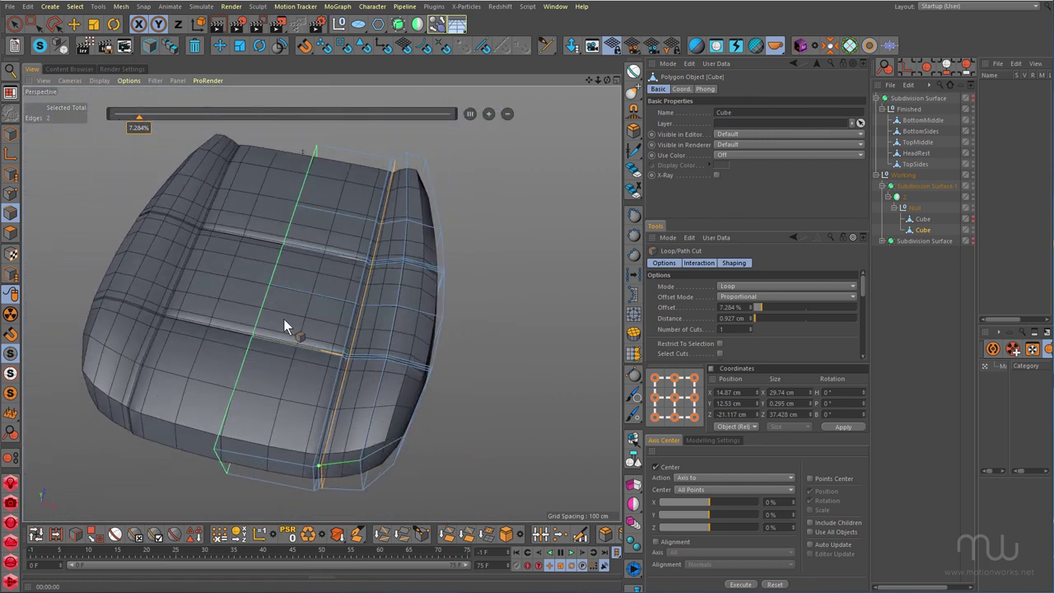
pyautogui.hotkey('ctrl', 'r')
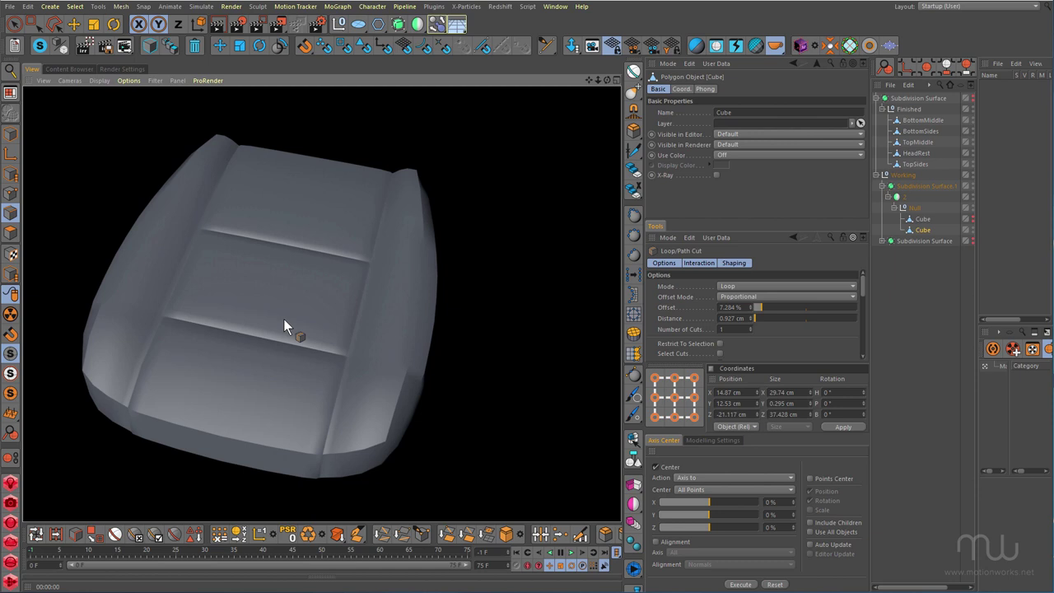
# - Set the Phong angle of the lower Cube to 80° and clear the object selection
pyautogui.hotkey('alt', 'Tab')
pyautogui.moveTo(410, 75); pyautogui.dragTo(663, 18)
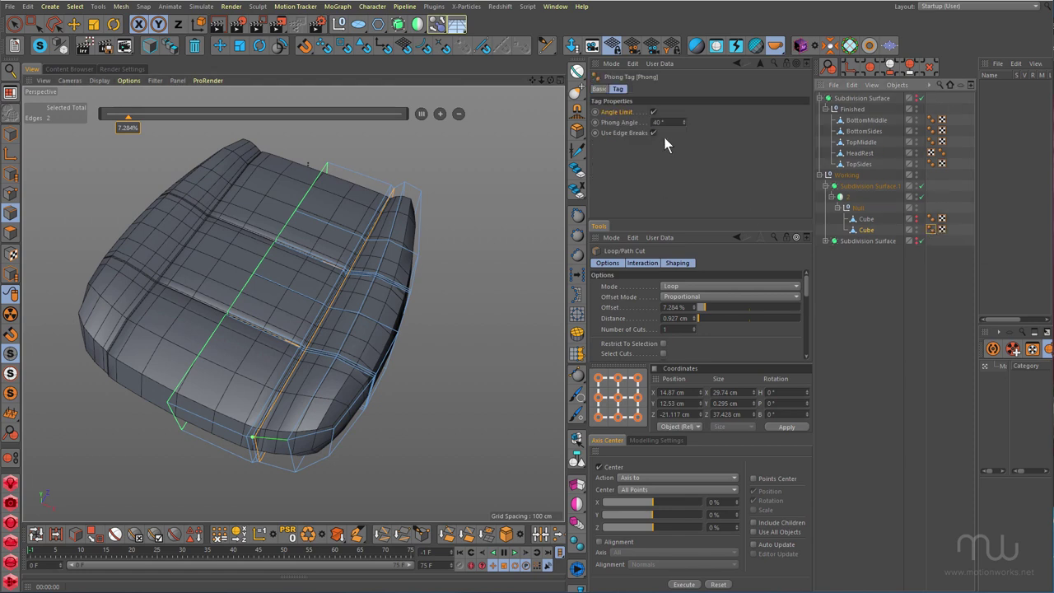
pyautogui.click(664, 122)
pyautogui.write('8')
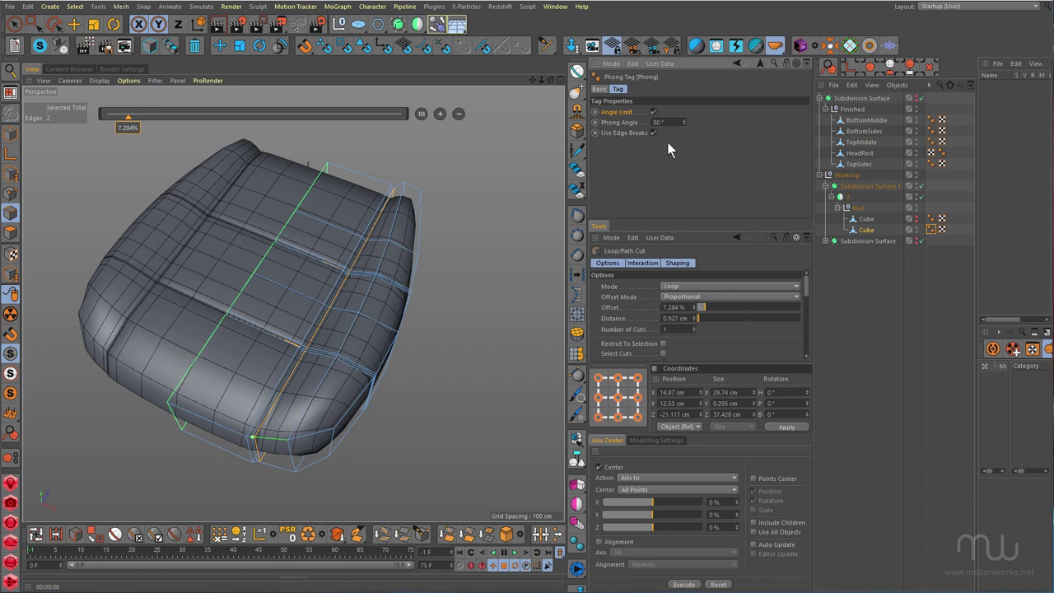
pyautogui.click(850, 281)
# - Examine the smoothed groove intersections near the bolster up close and the shading of the whole cushion
pyautogui.keyDown('alt'); pyautogui.moveTo(422, 361); pyautogui.dragTo(342, 355); pyautogui.keyUp('alt')
pyautogui.scroll(8, 342, 355)
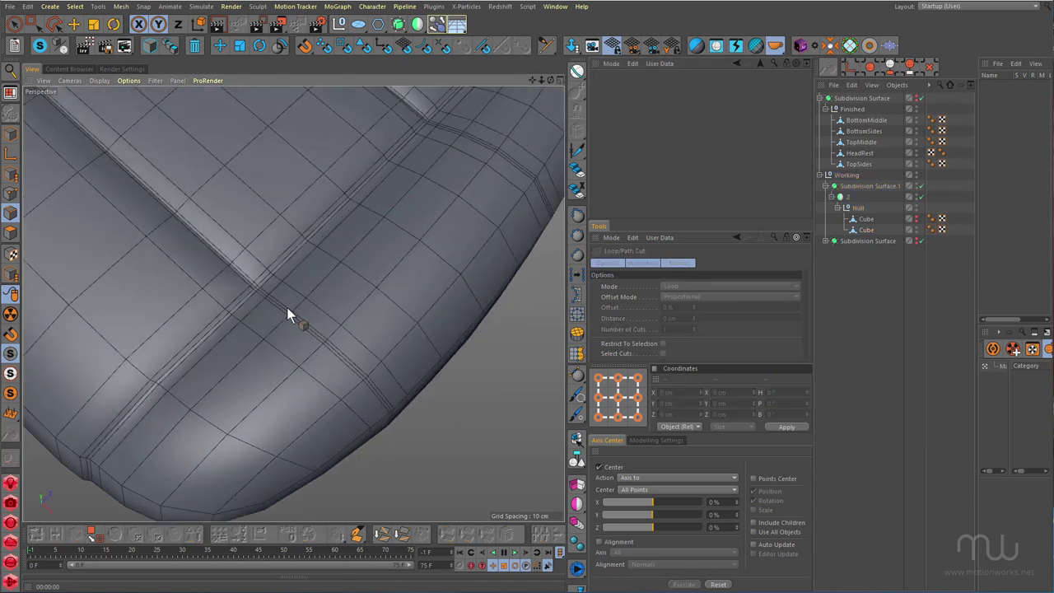
pyautogui.keyDown('alt'); pyautogui.moveTo(321, 300); pyautogui.dragTo(426, 211, button='middle'); pyautogui.keyUp('alt')
pyautogui.keyDown('alt'); pyautogui.moveTo(426, 212); pyautogui.dragTo(363, 295, button='right'); pyautogui.keyUp('alt')
pyautogui.keyDown('alt'); pyautogui.moveTo(363, 295); pyautogui.dragTo(360, 350, button='middle'); pyautogui.keyUp('alt')
pyautogui.keyDown('alt'); pyautogui.moveTo(365, 333); pyautogui.dragTo(416, 300); pyautogui.keyUp('alt')
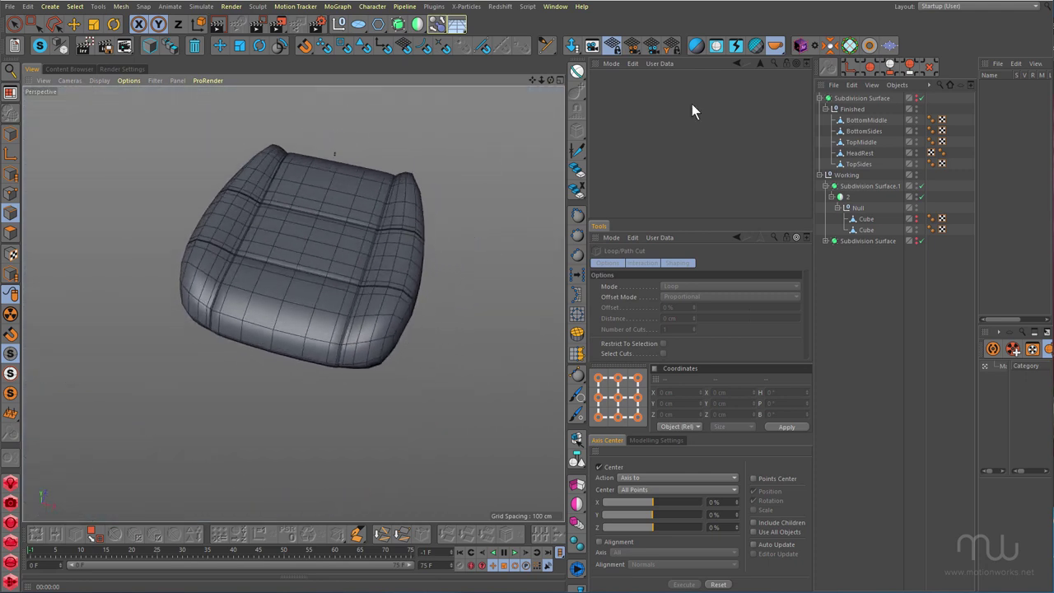
# - Delete the hidden upper Cube from the Null under Subdivision Surface.1
pyautogui.click(853, 187)
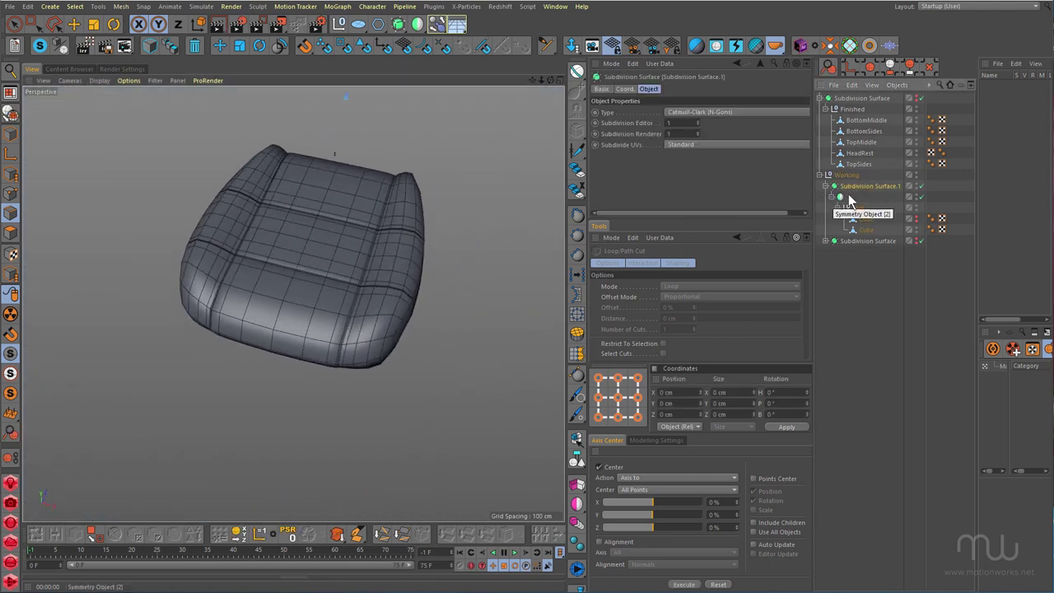
pyautogui.click(867, 221)
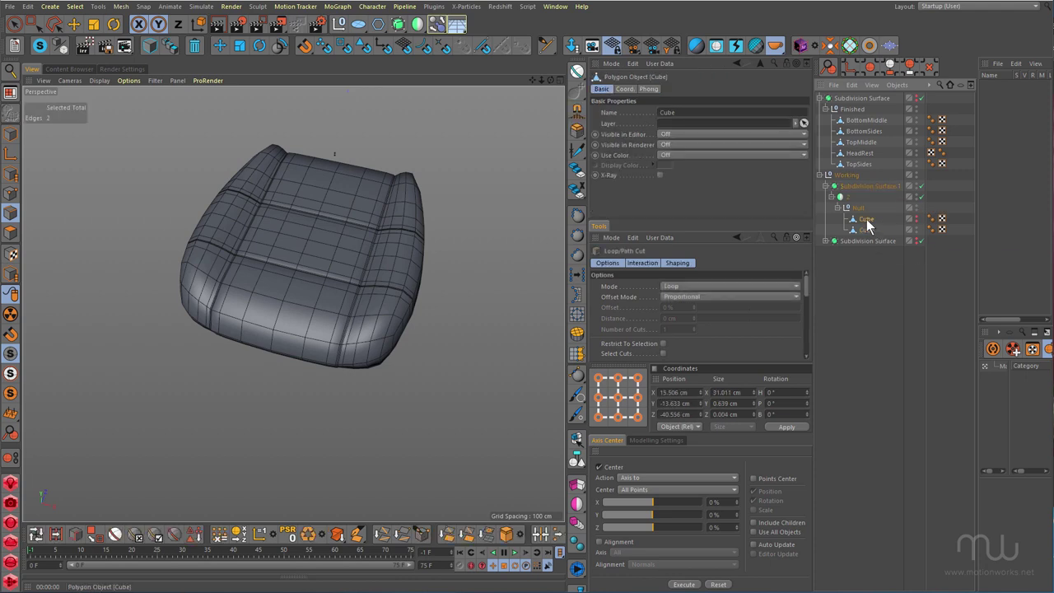
pyautogui.moveTo(867, 222); pyautogui.dragTo(456, 222)
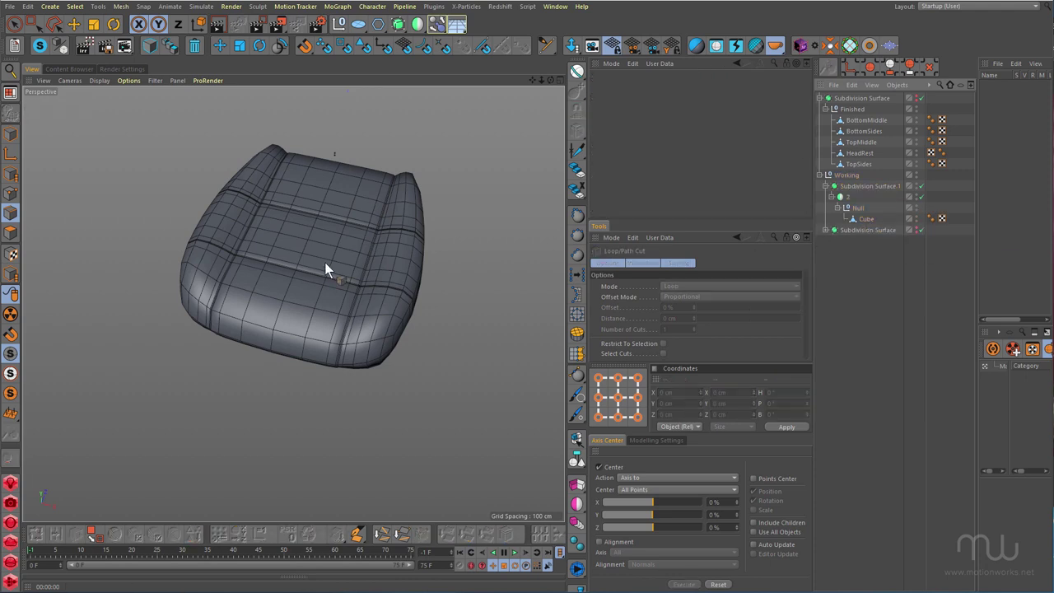
# - Bake Subdivision Surface.1 into an editable mesh with Current State to Object
pyautogui.click(860, 187)
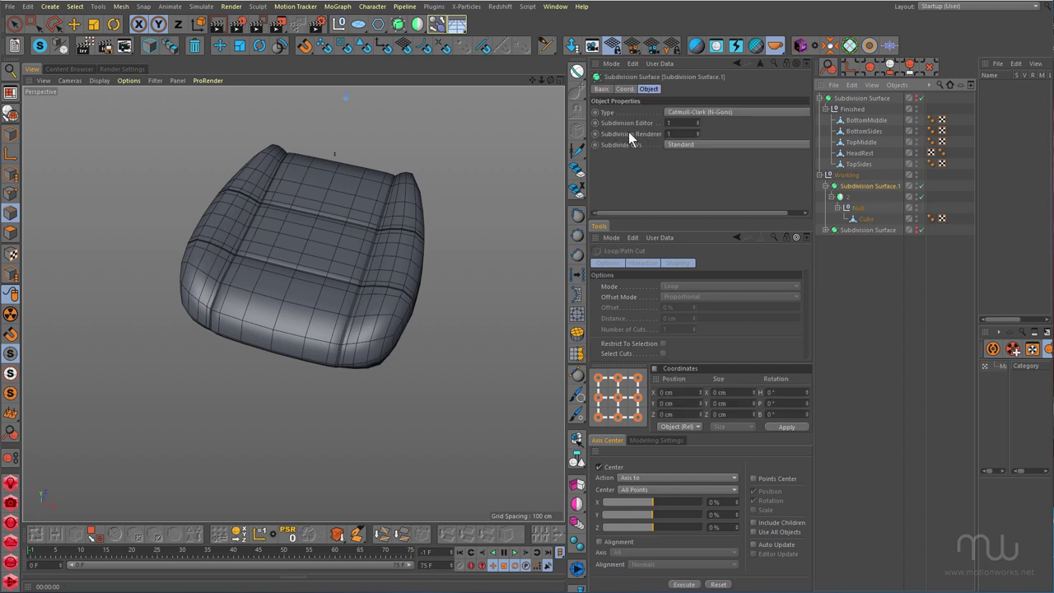
pyautogui.rightClick(843, 193)
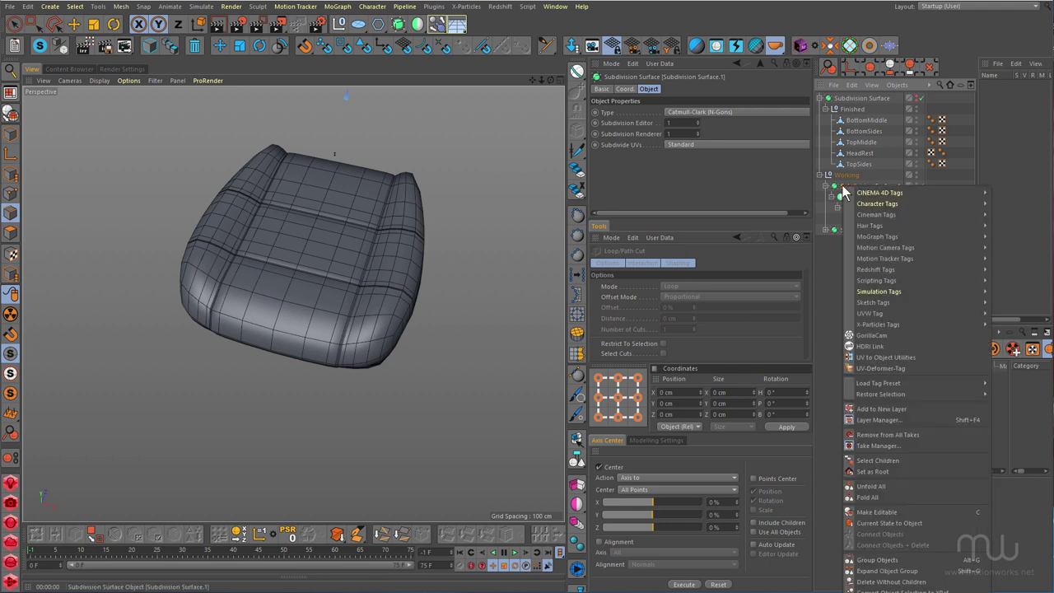
pyautogui.click(887, 523)
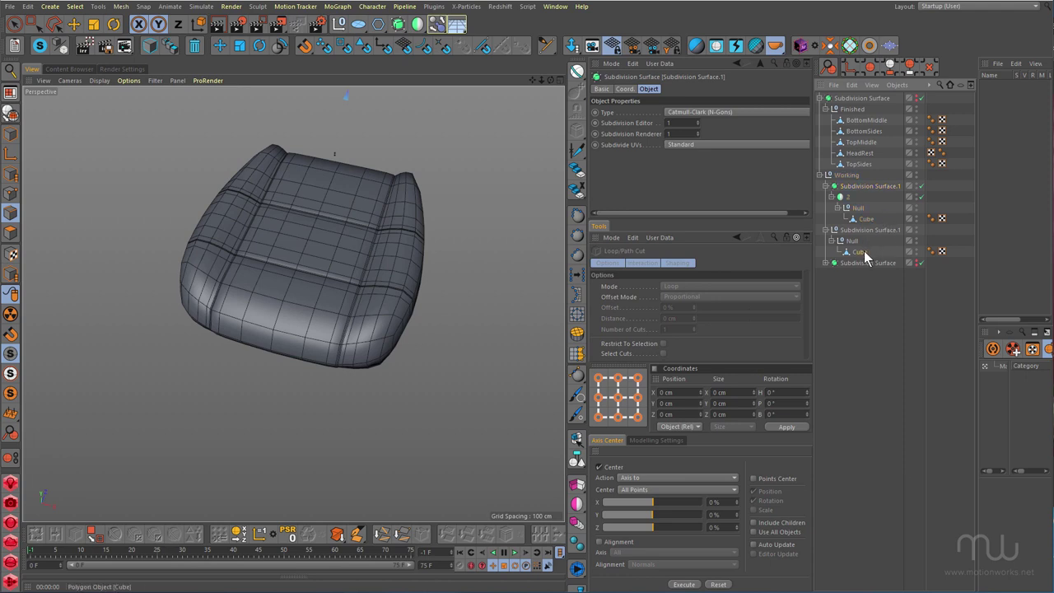
pyautogui.click(863, 250)
# - Move the original Subdivision Surface.1 out of its parent, group it in a null named Working, and hide that group
pyautogui.click(860, 186)
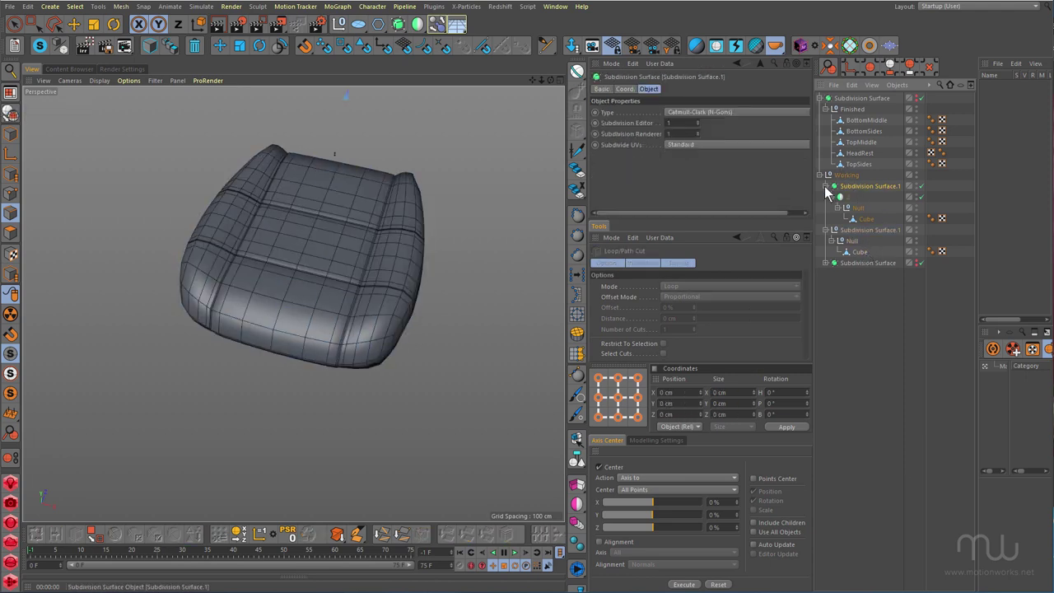
pyautogui.click(826, 186)
pyautogui.moveTo(872, 185); pyautogui.dragTo(860, 254)
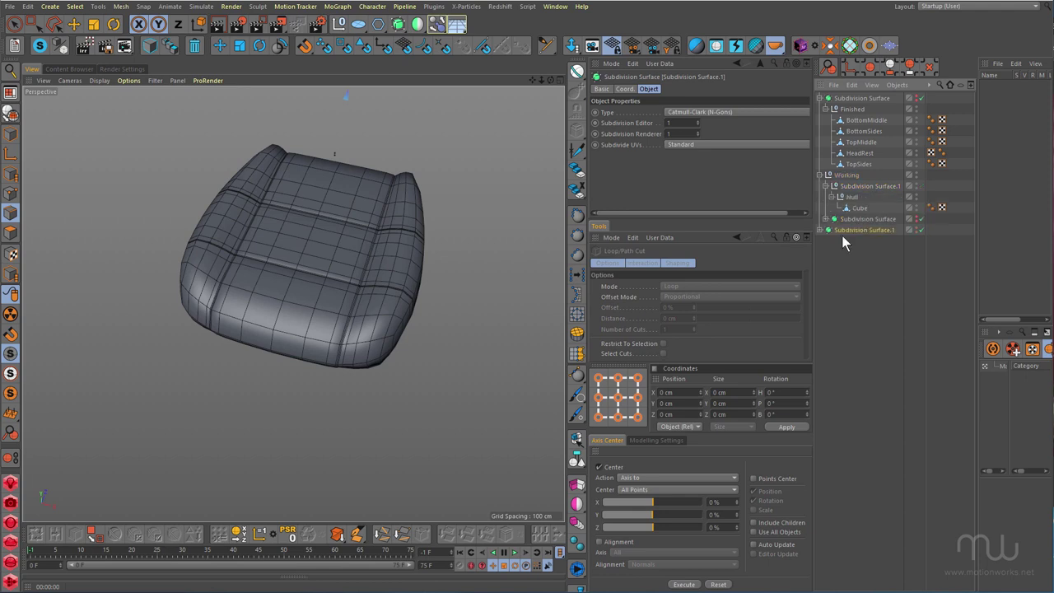
pyautogui.hotkey('alt', 'g')
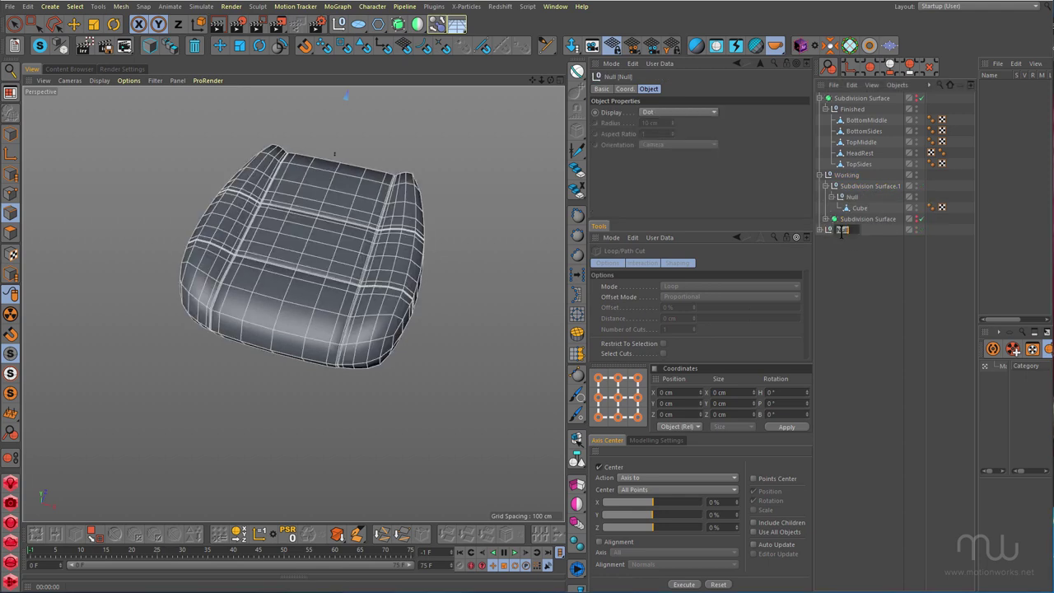
pyautogui.write('Working')
pyautogui.press('Return')
pyautogui.keyDown('alt'); pyautogui.doubleClick(916, 231); pyautogui.keyUp('alt')
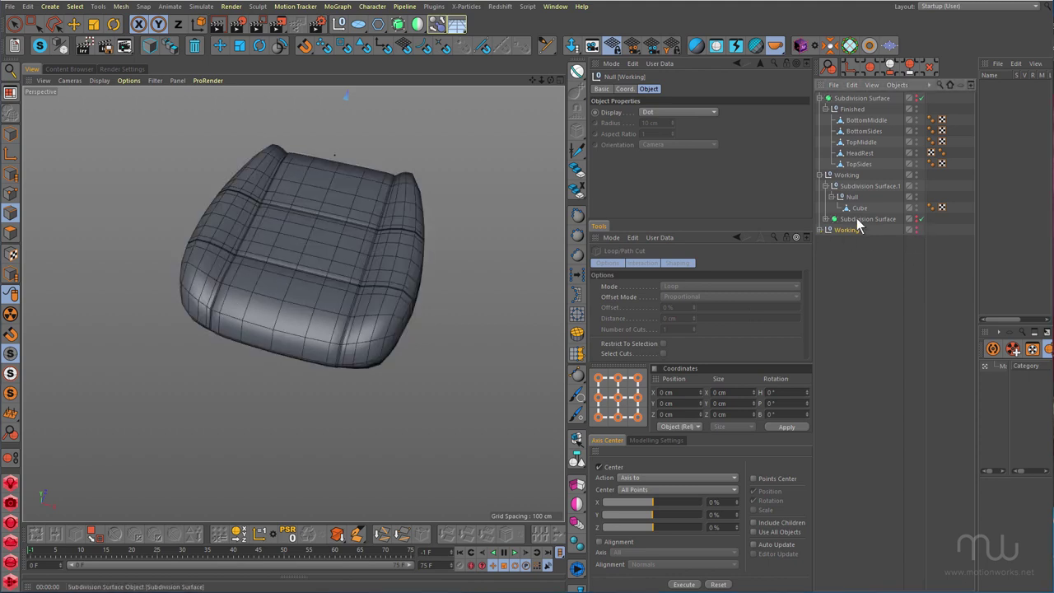
# - Select the baked Cube and examine its edge flow around the grooves, front corner and whole cushion
pyautogui.scroll(1, 332, 290)
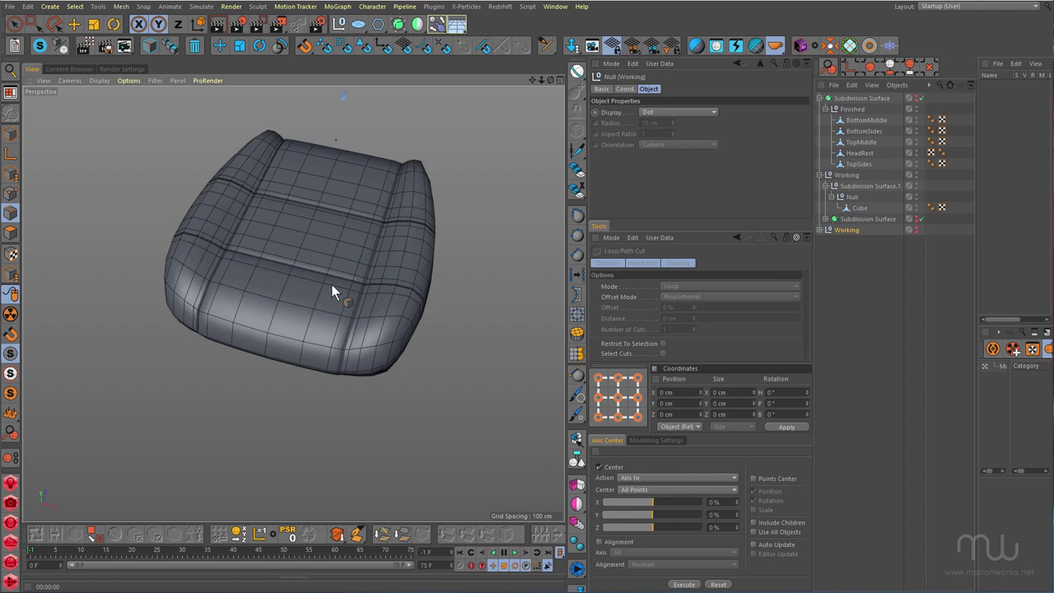
pyautogui.click(861, 205)
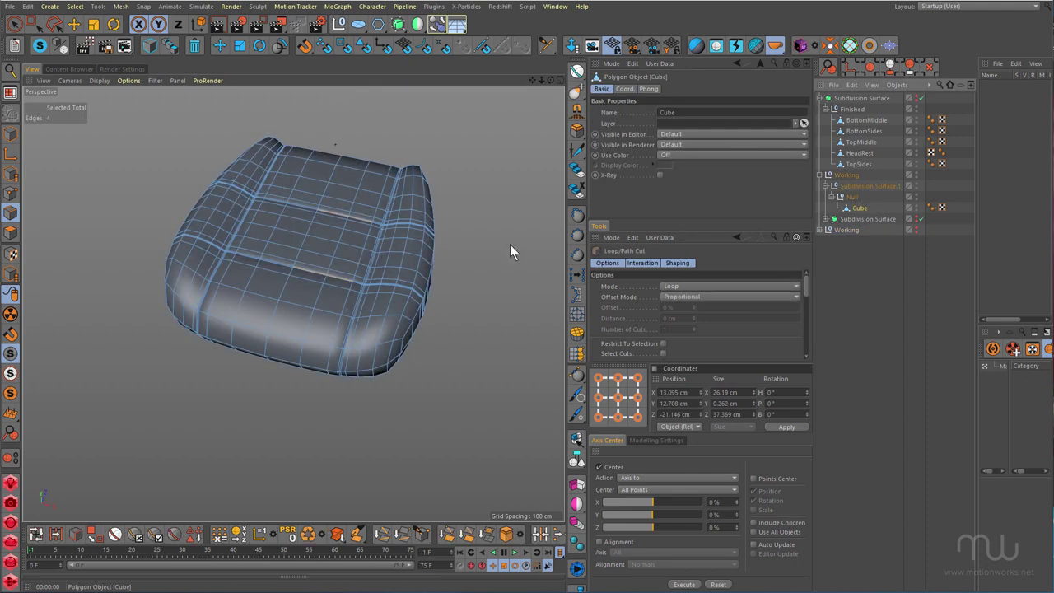
pyautogui.scroll(10, 373, 262)
pyautogui.scroll(-10, 336, 288)
pyautogui.keyDown('alt'); pyautogui.moveTo(328, 298); pyautogui.dragTo(337, 379); pyautogui.keyUp('alt')
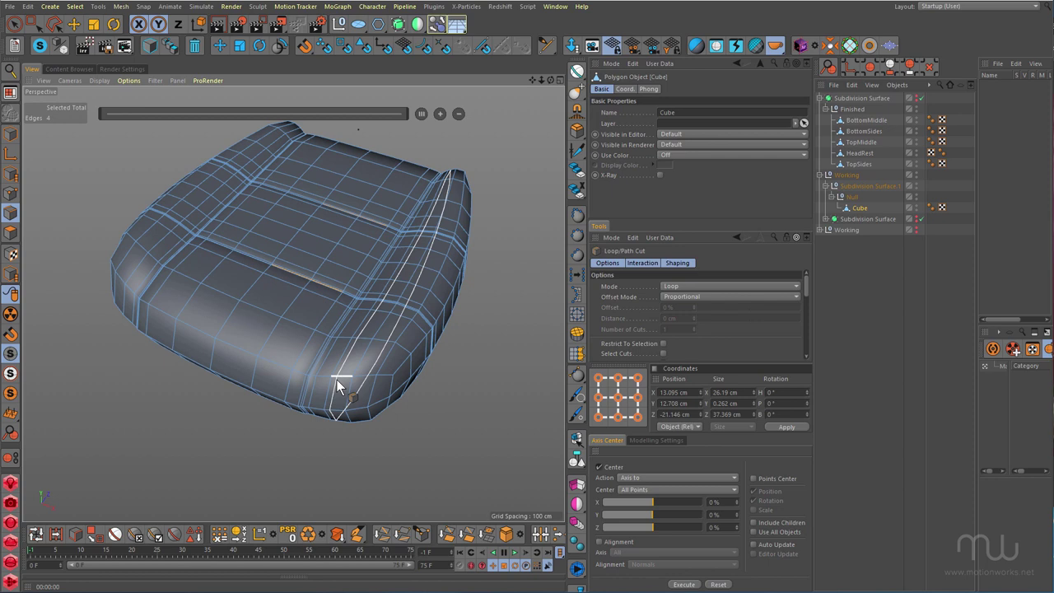
pyautogui.keyDown('alt'); pyautogui.moveTo(338, 376); pyautogui.dragTo(385, 326, button='right'); pyautogui.keyUp('alt')
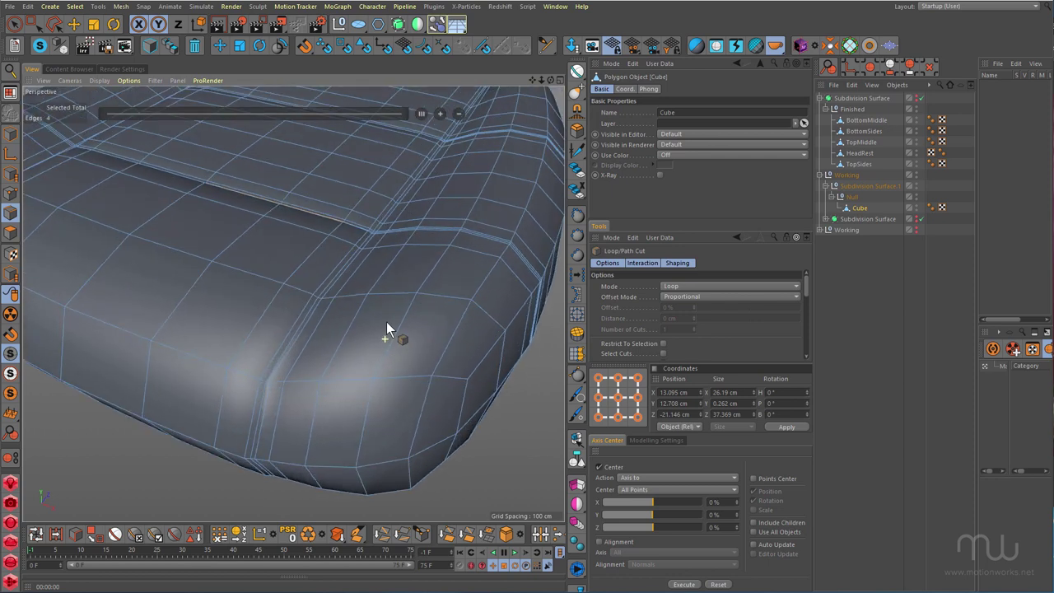
pyautogui.keyDown('alt'); pyautogui.moveTo(385, 326); pyautogui.dragTo(391, 311); pyautogui.keyUp('alt')
pyautogui.keyDown('alt'); pyautogui.moveTo(391, 311); pyautogui.dragTo(368, 329, button='right'); pyautogui.keyUp('alt')
pyautogui.keyDown('alt'); pyautogui.moveTo(368, 330); pyautogui.dragTo(367, 387); pyautogui.keyUp('alt')
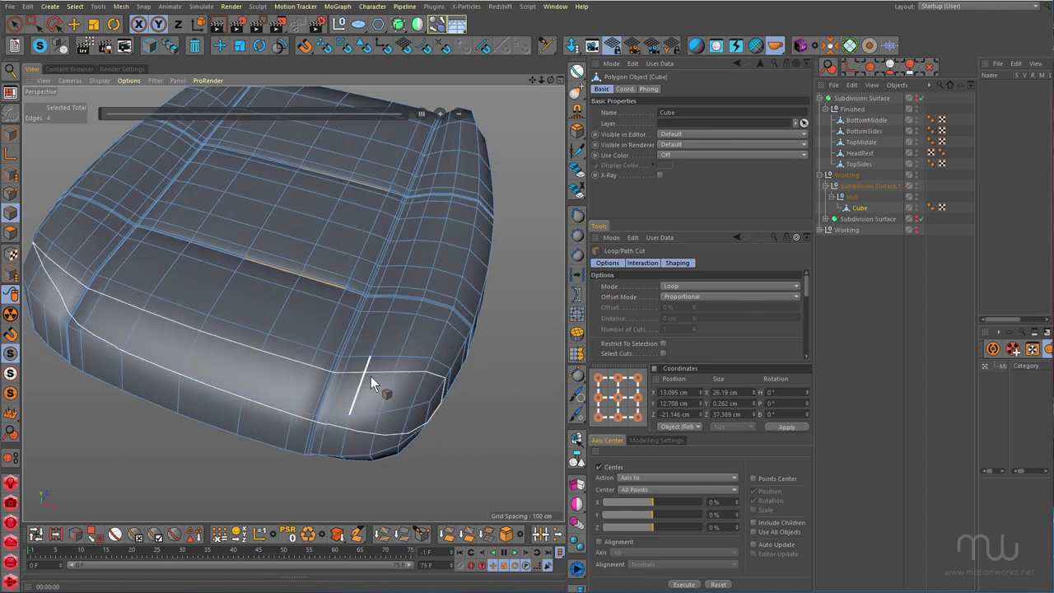
pyautogui.keyDown('alt'); pyautogui.moveTo(385, 303); pyautogui.dragTo(360, 362, button='right'); pyautogui.keyUp('alt')
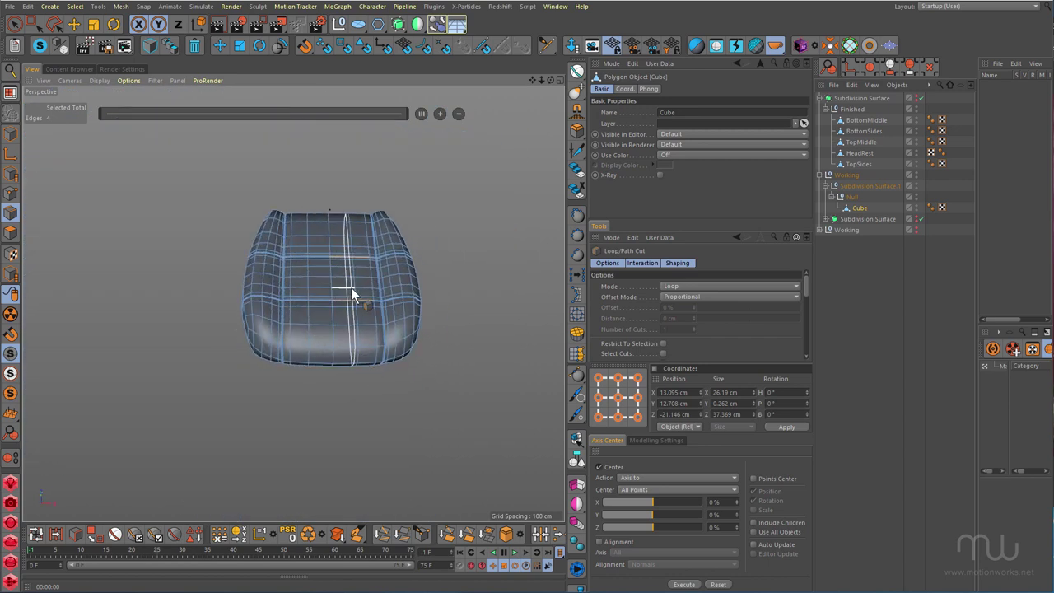
pyautogui.scroll(4, 383, 281)
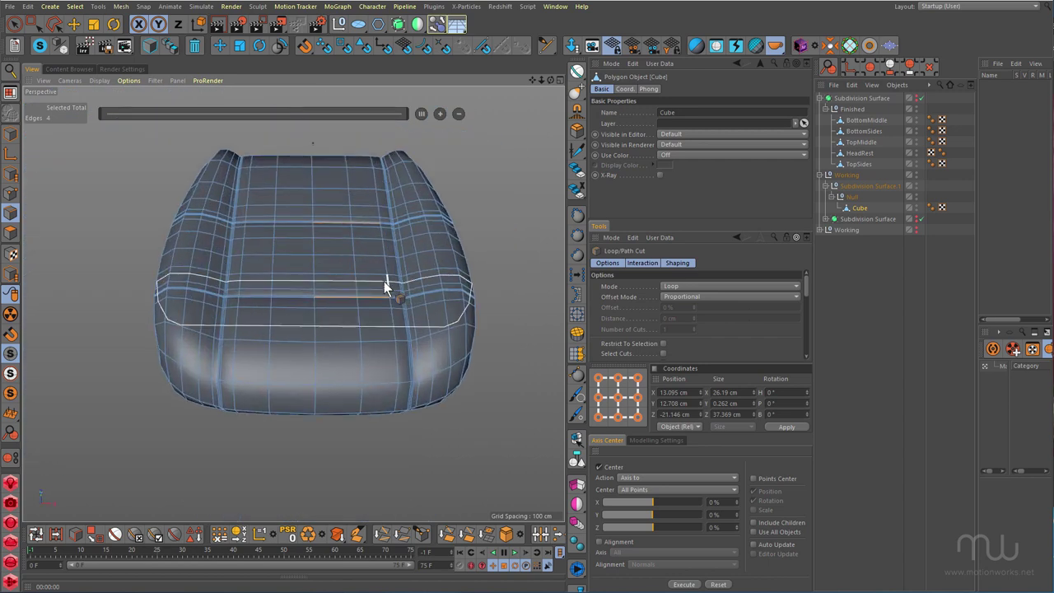
# - Convert the baked Cube into a mirrored half mesh under a Symmetry object and check the resulting hierarchy
pyautogui.click(577, 503)
pyautogui.keyDown('alt'); pyautogui.moveTo(381, 353); pyautogui.dragTo(367, 343); pyautogui.keyUp('alt')
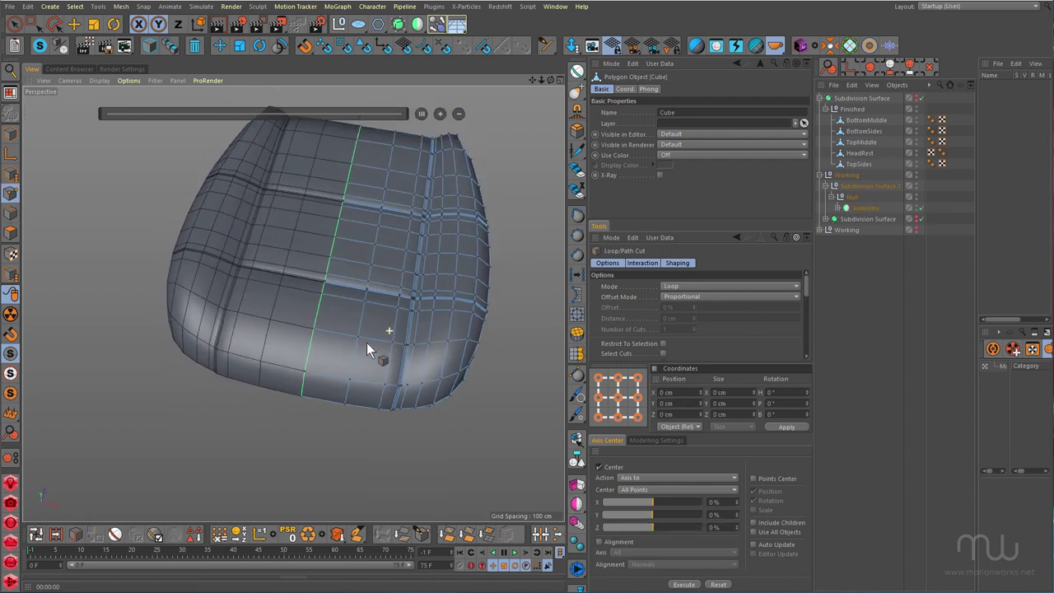
pyautogui.click(837, 207)
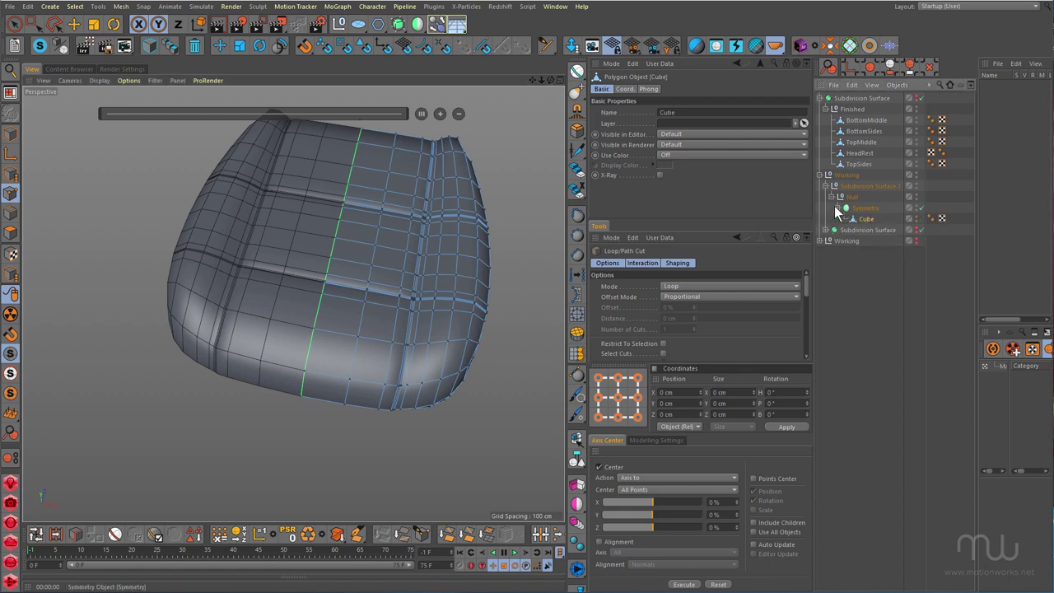
pyautogui.click(838, 209)
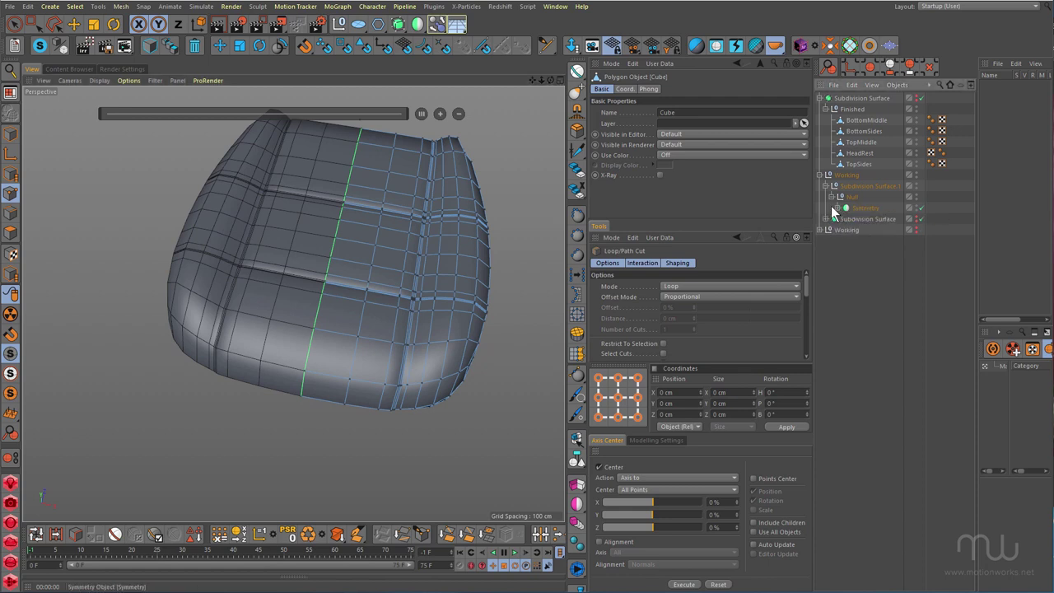
# - Loop-select the narrow strip of polygons along the seam between the central panel and the bolster
pyautogui.press('u')
pyautogui.press('l')
pyautogui.click(423, 302)
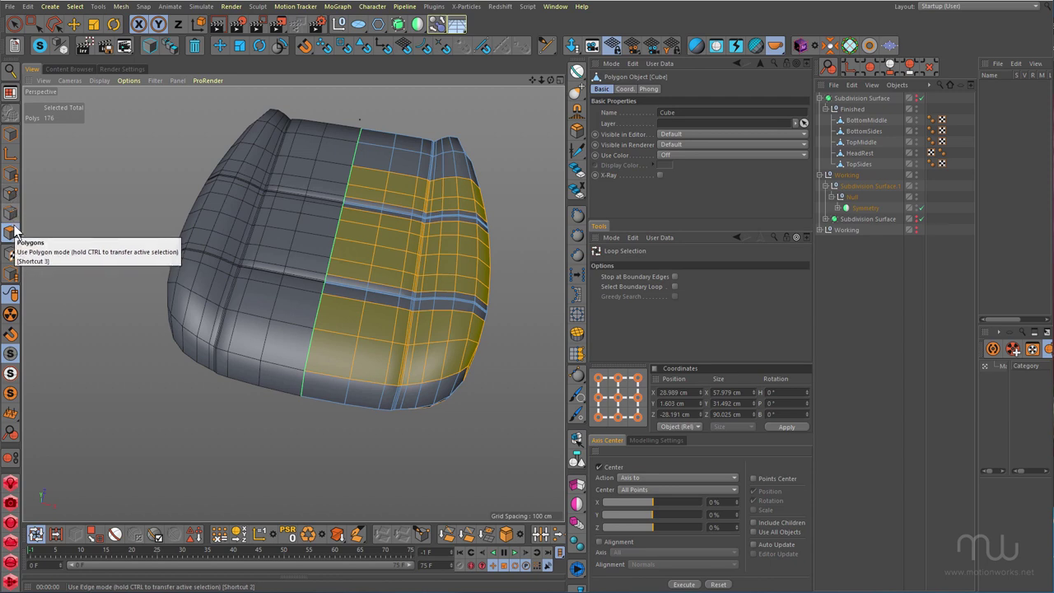
pyautogui.keyDown('alt'); pyautogui.moveTo(407, 396); pyautogui.dragTo(469, 336, button='right'); pyautogui.keyUp('alt')
pyautogui.keyDown('alt'); pyautogui.moveTo(294, 304); pyautogui.dragTo(433, 276); pyautogui.keyUp('alt')
pyautogui.keyDown('alt'); pyautogui.moveTo(325, 397); pyautogui.dragTo(364, 371, button='right'); pyautogui.keyUp('alt')
pyautogui.keyDown('alt'); pyautogui.moveTo(364, 371); pyautogui.dragTo(383, 312); pyautogui.keyUp('alt')
pyautogui.click(338, 352)
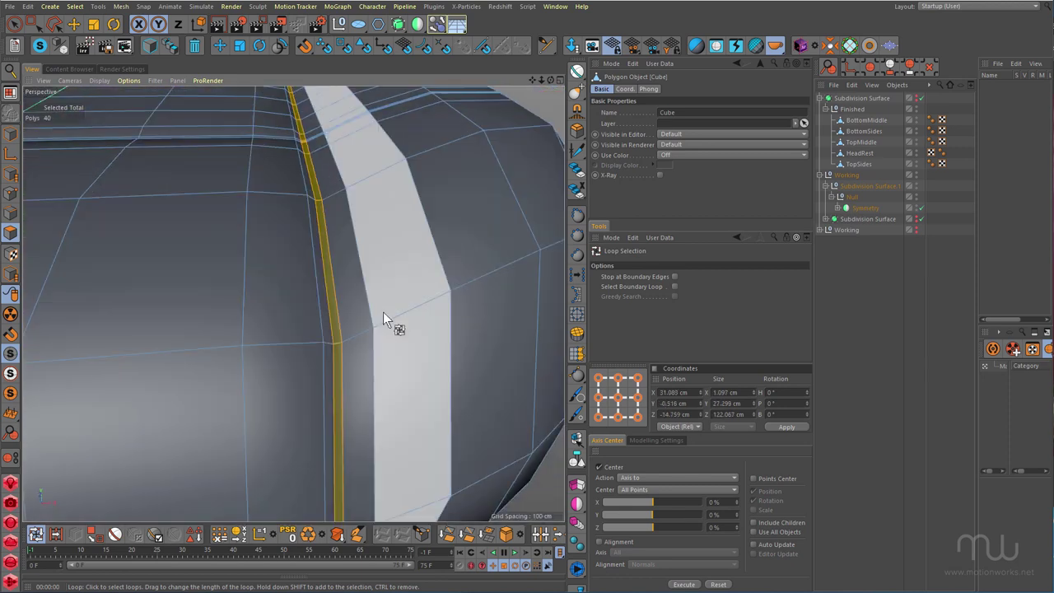
# - Fill-select the bolster polygons outward from the seam strip and split them off into a separate object
pyautogui.rightClick(383, 312)
pyautogui.click(411, 356)
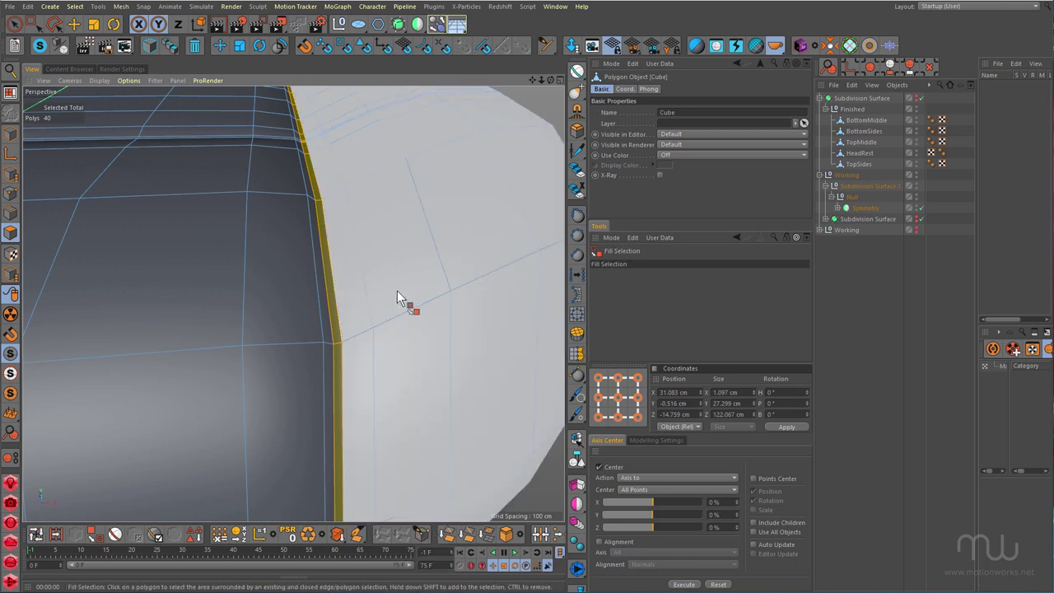
pyautogui.click(411, 266)
pyautogui.keyDown('alt'); pyautogui.moveTo(410, 266); pyautogui.dragTo(325, 321, button='right'); pyautogui.keyUp('alt')
pyautogui.keyDown('alt'); pyautogui.moveTo(342, 292); pyautogui.dragTo(322, 312); pyautogui.keyUp('alt')
pyautogui.keyDown('alt'); pyautogui.moveTo(408, 284); pyautogui.dragTo(445, 252, button='right'); pyautogui.keyUp('alt')
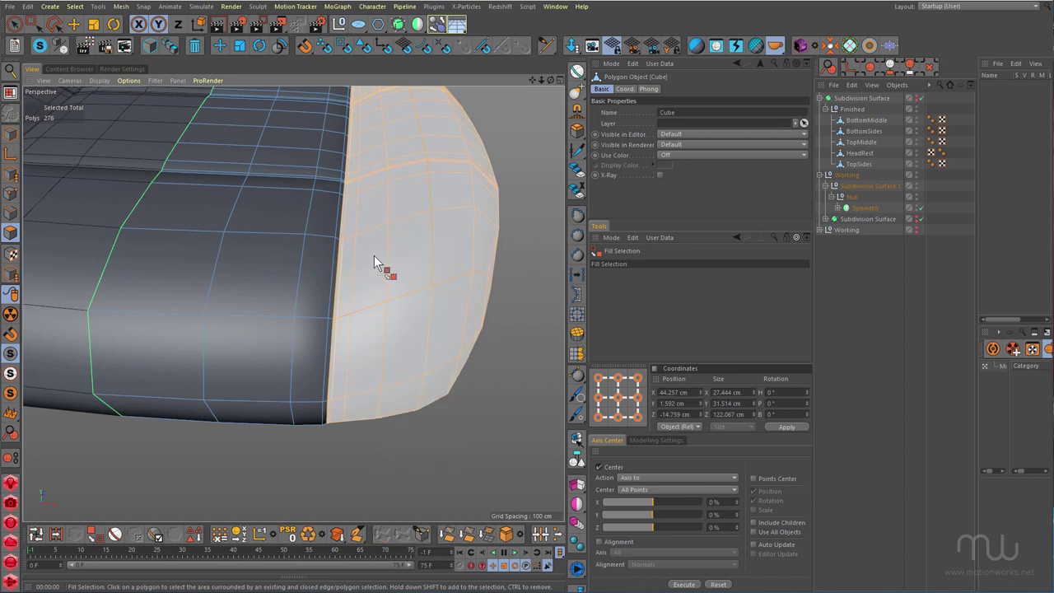
pyautogui.click(198, 47)
pyautogui.keyDown('alt'); pyautogui.moveTo(344, 188); pyautogui.dragTo(322, 247); pyautogui.keyUp('alt')
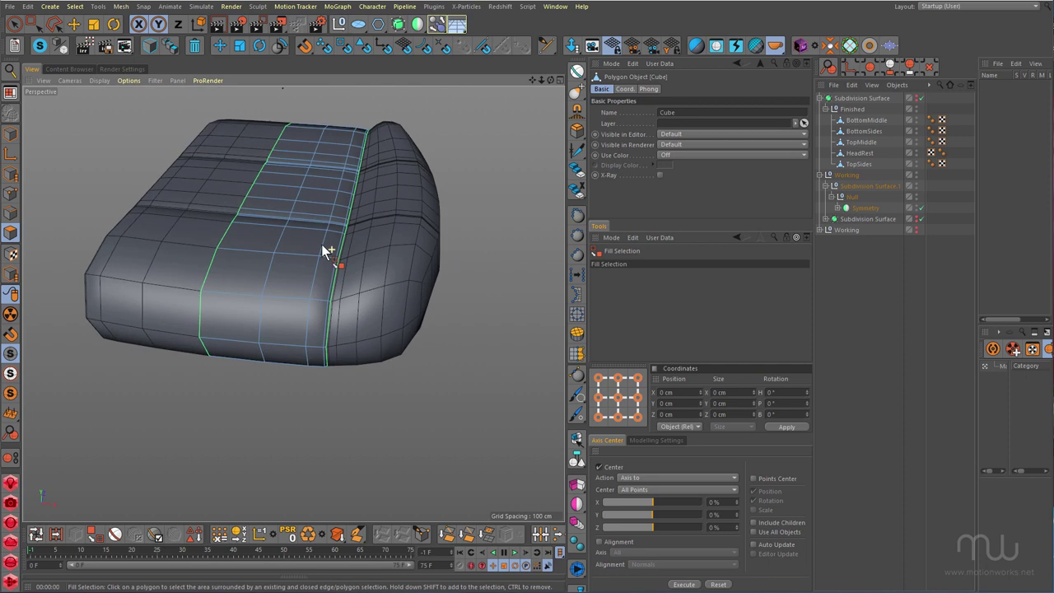
# - Place the Symmetry object under a new Subdivision Surface and render the smoothed cushion in the viewport
pyautogui.click(865, 212)
pyautogui.keyDown('alt'); pyautogui.click(398, 23); pyautogui.keyUp('alt')
pyautogui.keyDown('alt'); pyautogui.moveTo(350, 212); pyautogui.dragTo(295, 276); pyautogui.keyUp('alt')
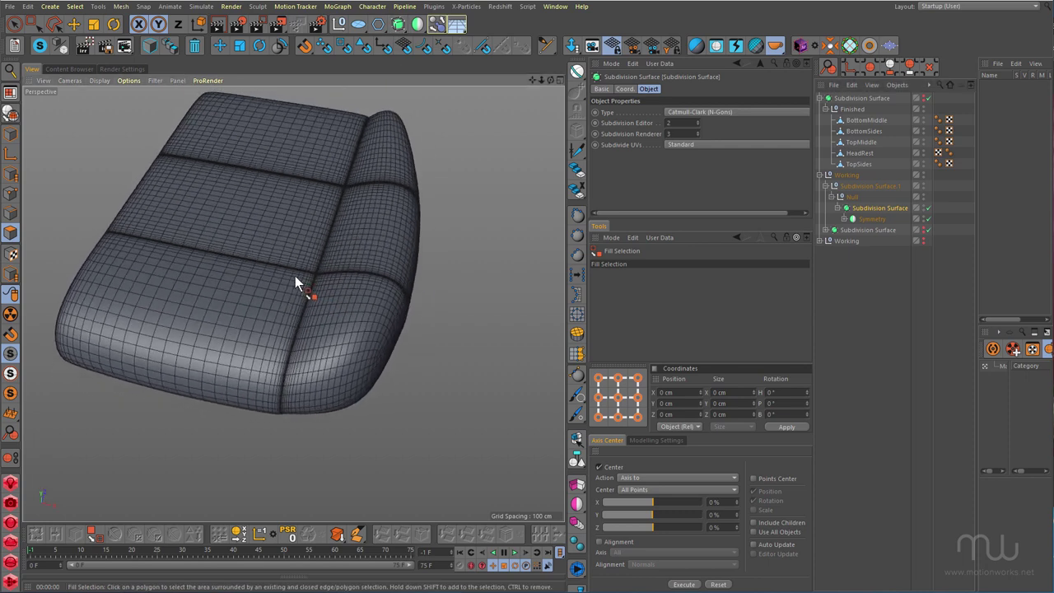
pyautogui.hotkey('ctrl', 'r')
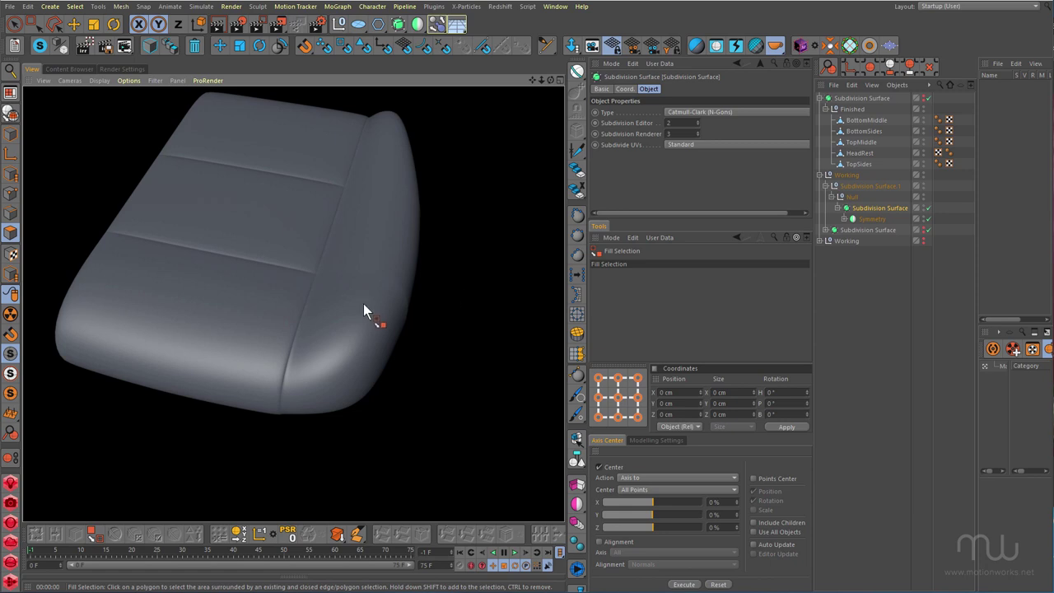
# - Examine the subdivided mesh where the horizontal grooves cross the bolster and its seam
pyautogui.keyDown('alt'); pyautogui.moveTo(305, 361); pyautogui.dragTo(342, 376, button='right'); pyautogui.keyUp('alt')
pyautogui.moveTo(341, 376)
pyautogui.keyDown('alt'); pyautogui.mouseDown()
pyautogui.moveTo(294, 377)
pyautogui.moveTo(326, 315)
pyautogui.mouseUp(); pyautogui.keyUp('alt')
pyautogui.keyDown('alt'); pyautogui.moveTo(327, 314); pyautogui.dragTo(245, 318, button='right'); pyautogui.keyUp('alt')
pyautogui.keyDown('alt'); pyautogui.moveTo(244, 318); pyautogui.dragTo(301, 353); pyautogui.keyUp('alt')
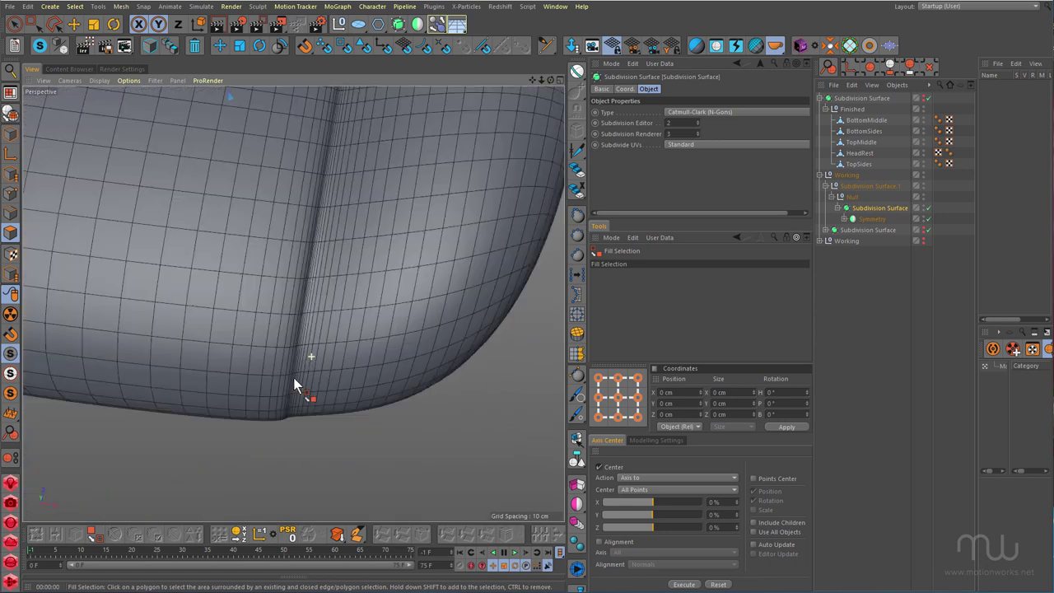
pyautogui.scroll(10, 302, 352)
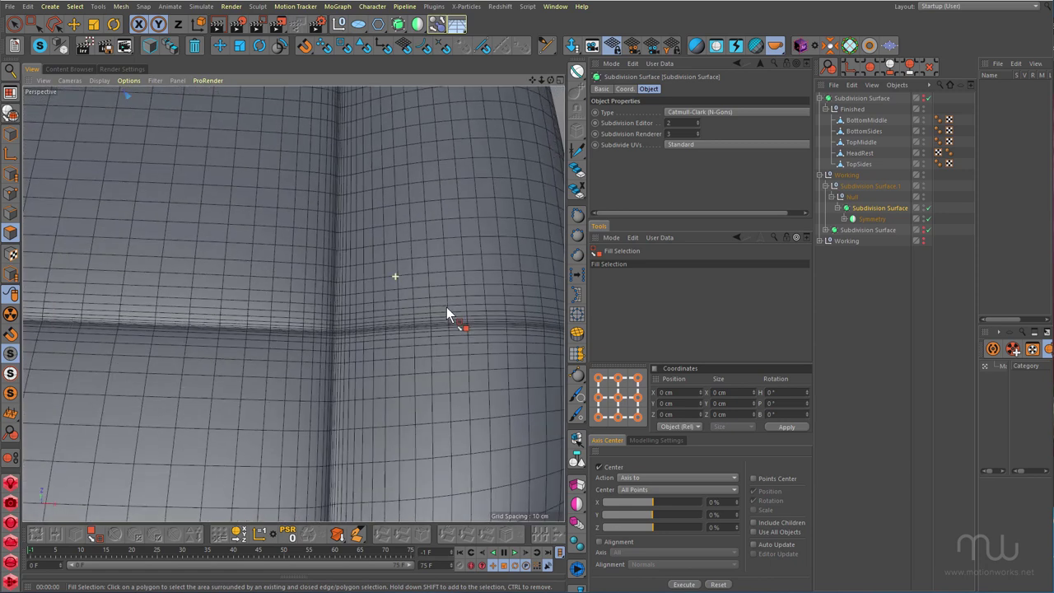
pyautogui.keyDown('alt'); pyautogui.moveTo(378, 329); pyautogui.dragTo(328, 334, button='right'); pyautogui.keyUp('alt')
pyautogui.moveTo(326, 352)
pyautogui.keyDown('alt'); pyautogui.mouseDown()
pyautogui.moveTo(341, 330)
pyautogui.moveTo(316, 355)
pyautogui.moveTo(315, 383)
pyautogui.moveTo(314, 368)
pyautogui.mouseUp(); pyautogui.keyUp('alt')
pyautogui.keyDown('alt'); pyautogui.moveTo(370, 417); pyautogui.dragTo(405, 391, button='right'); pyautogui.keyUp('alt')
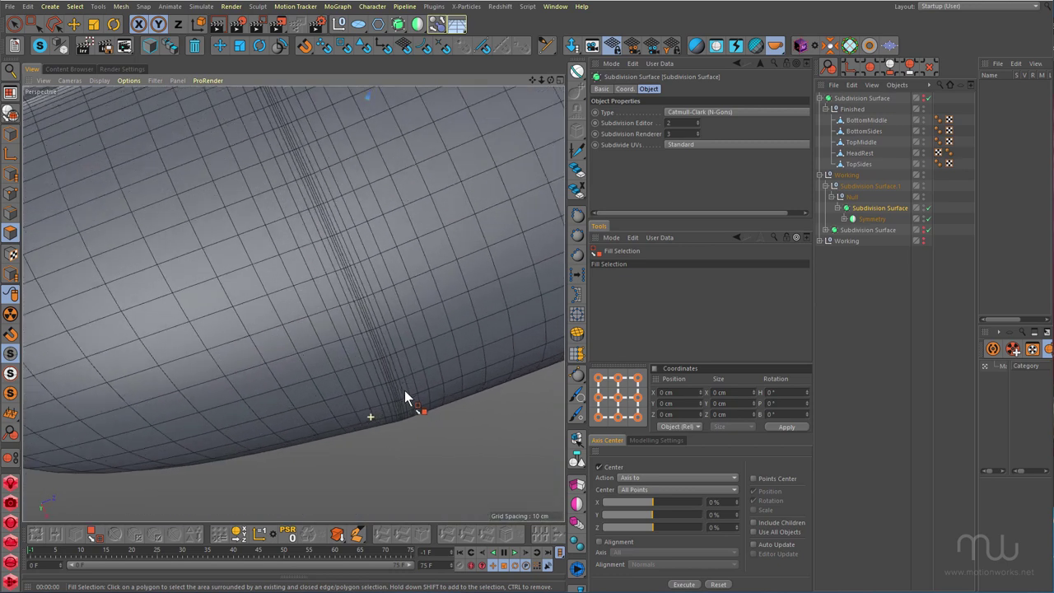
pyautogui.keyDown('alt'); pyautogui.moveTo(343, 369); pyautogui.dragTo(296, 289); pyautogui.keyUp('alt')
pyautogui.keyDown('alt'); pyautogui.moveTo(294, 305); pyautogui.dragTo(255, 315, button='right'); pyautogui.keyUp('alt')
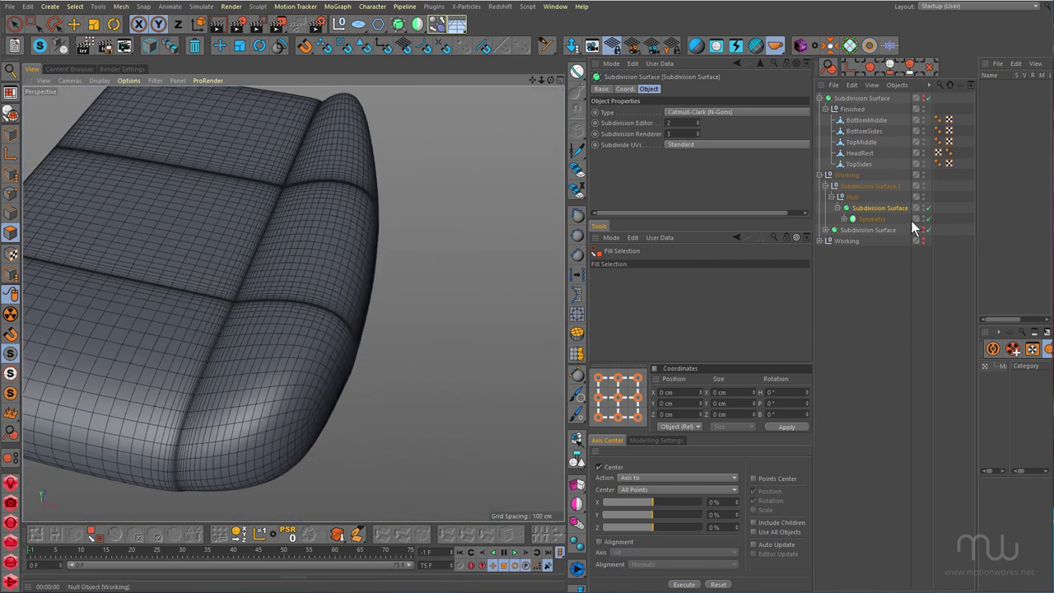
# - Expand the Symmetry object's children and make the split-off bolster mesh Cube.1 active for edge editing with the Move tool
pyautogui.click(844, 218)
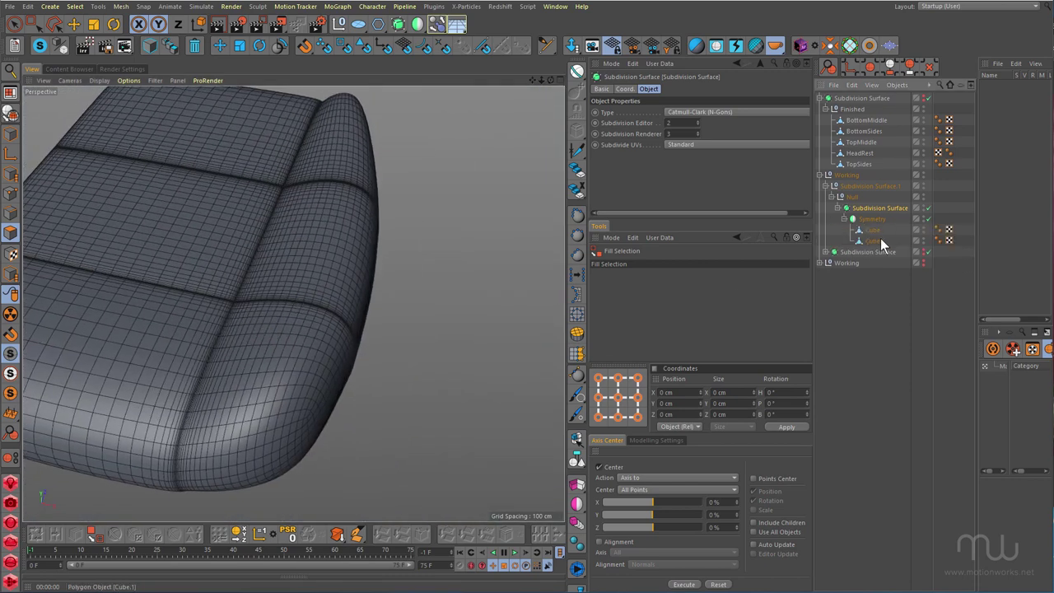
pyautogui.click(875, 241)
pyautogui.click(873, 231)
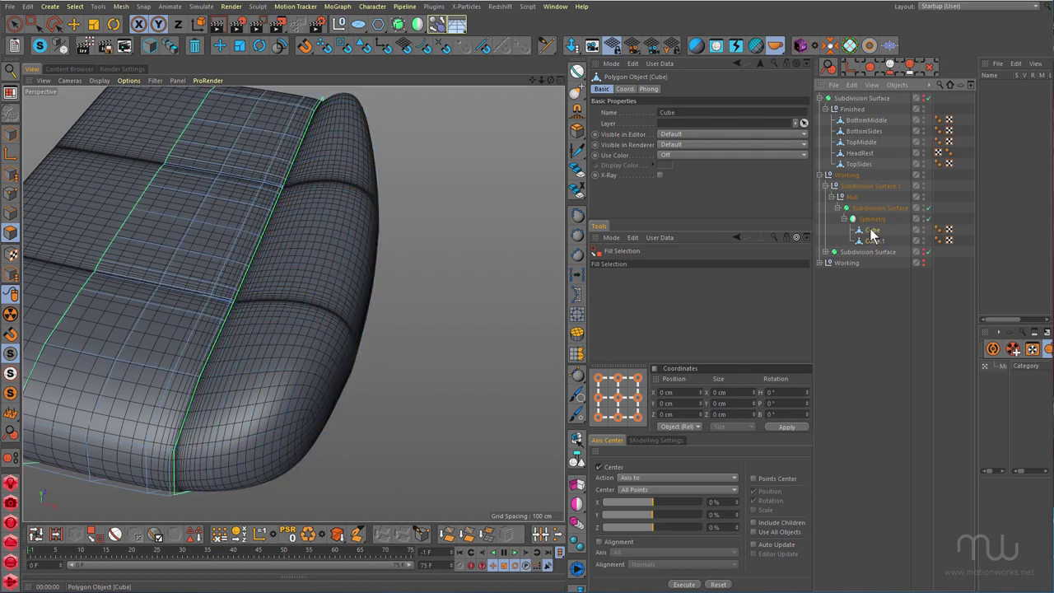
pyautogui.click(876, 241)
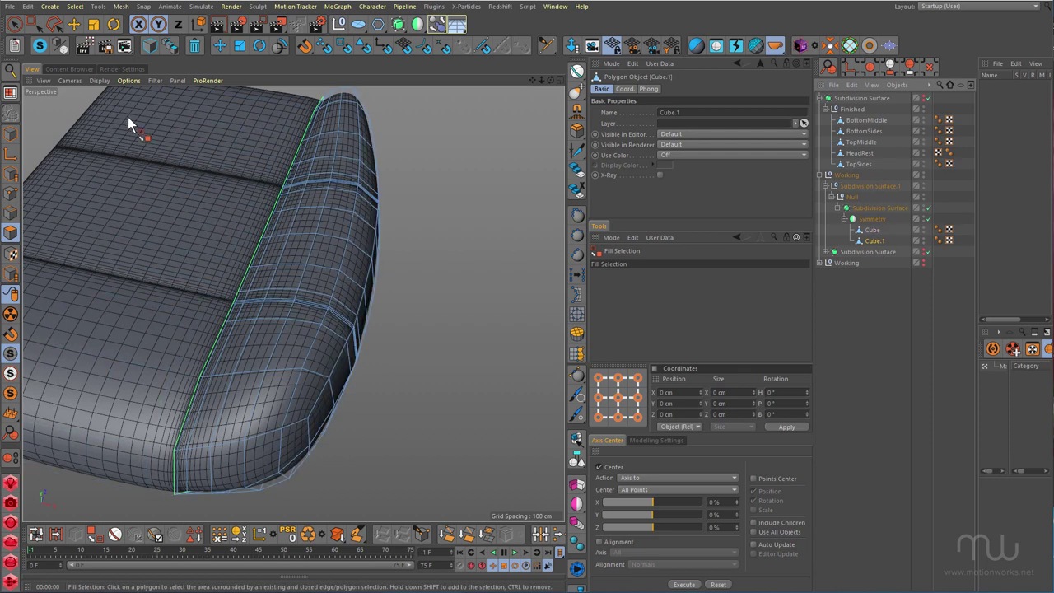
pyautogui.press('e')
pyautogui.press('Return')
# - Loop-select the paired edge loops of both grooves crossing the bolster and dissolve them
pyautogui.scroll(5, 324, 262)
pyautogui.keyDown('alt'); pyautogui.moveTo(316, 316); pyautogui.dragTo(256, 331); pyautogui.keyUp('alt')
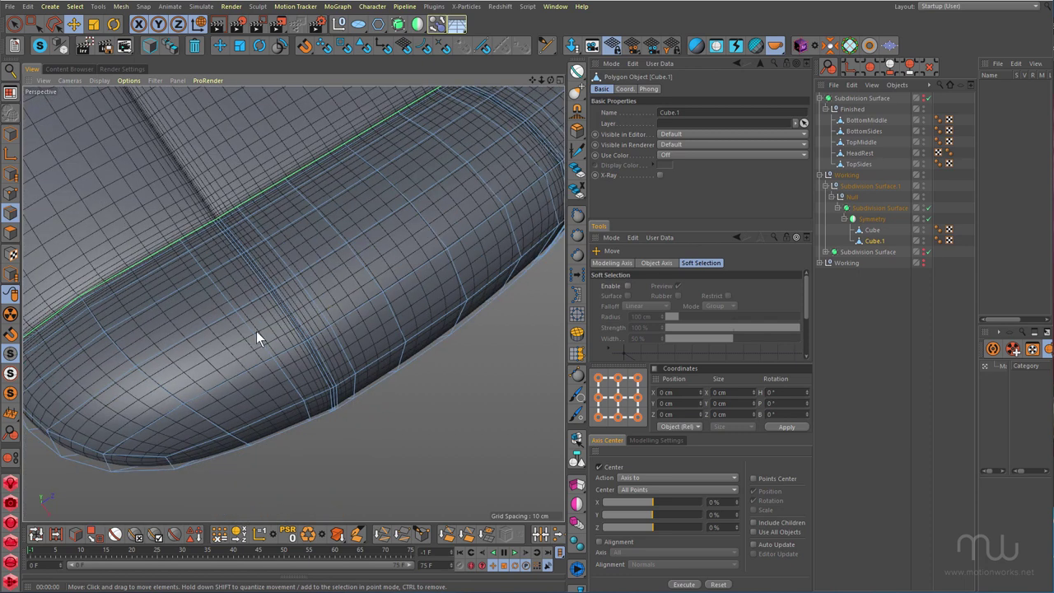
pyautogui.keyDown('alt'); pyautogui.moveTo(256, 331); pyautogui.dragTo(298, 286, button='right'); pyautogui.keyUp('alt')
pyautogui.keyDown('alt'); pyautogui.moveTo(297, 287); pyautogui.dragTo(284, 268); pyautogui.keyUp('alt')
pyautogui.click(296, 269)
pyautogui.doubleClick(299, 267)
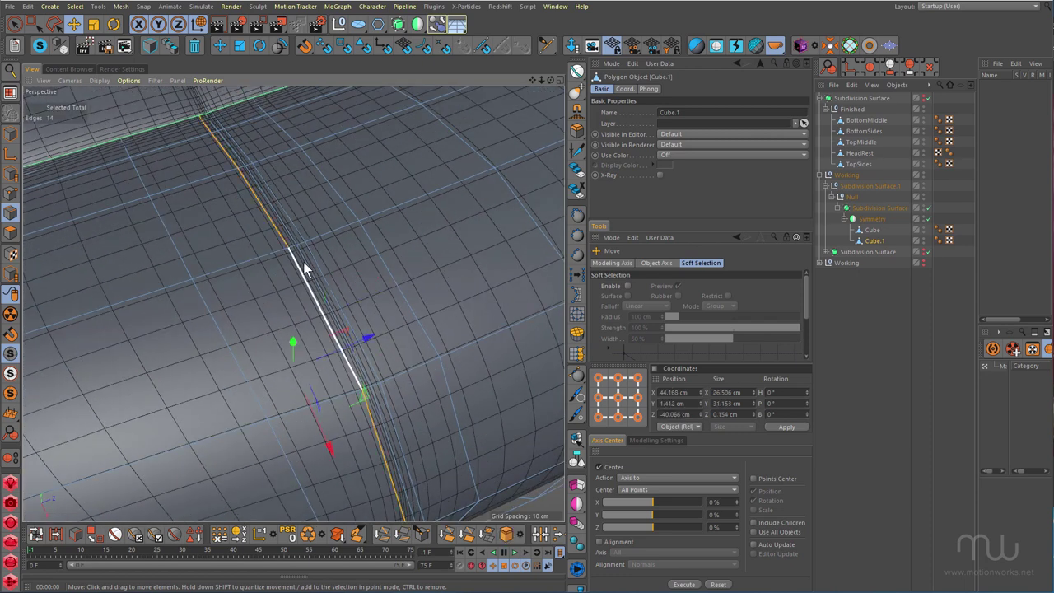
pyautogui.keyDown('shift'); pyautogui.doubleClick(320, 258); pyautogui.keyUp('shift')
pyautogui.keyDown('alt'); pyautogui.moveTo(297, 219); pyautogui.dragTo(218, 303, button='right'); pyautogui.keyUp('alt')
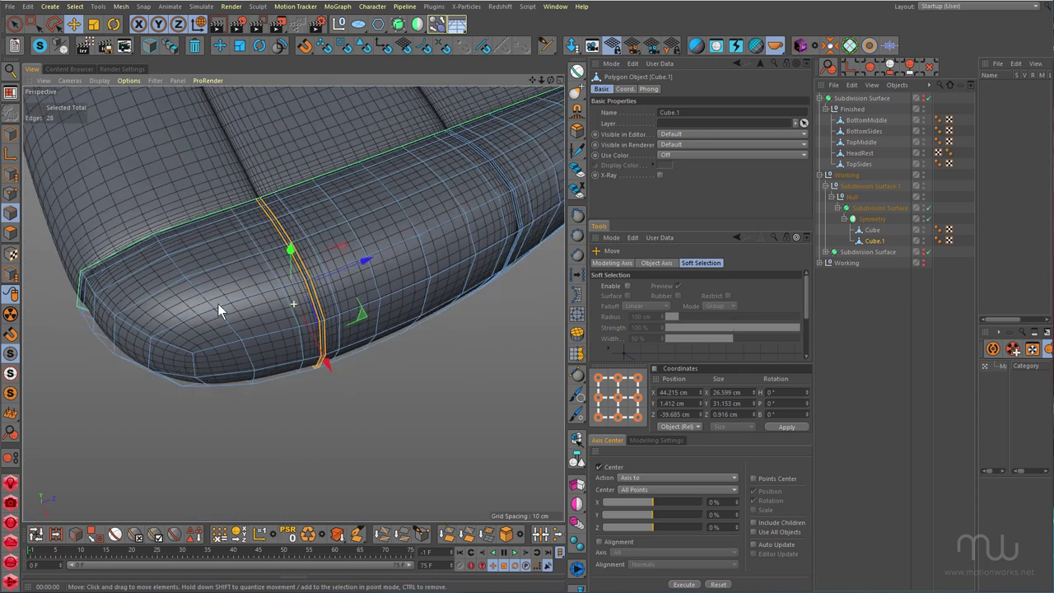
pyautogui.keyDown('alt'); pyautogui.moveTo(218, 303); pyautogui.dragTo(115, 336, button='middle'); pyautogui.keyUp('alt')
pyautogui.keyDown('alt'); pyautogui.moveTo(415, 226); pyautogui.dragTo(429, 179, button='right'); pyautogui.keyUp('alt')
pyautogui.keyDown('shift'); pyautogui.doubleClick(334, 185); pyautogui.keyUp('shift')
pyautogui.keyDown('shift'); pyautogui.doubleClick(375, 175); pyautogui.keyUp('shift')
pyautogui.scroll(-5, 294, 236)
pyautogui.keyDown('alt'); pyautogui.moveTo(293, 237); pyautogui.dragTo(390, 223); pyautogui.keyUp('alt')
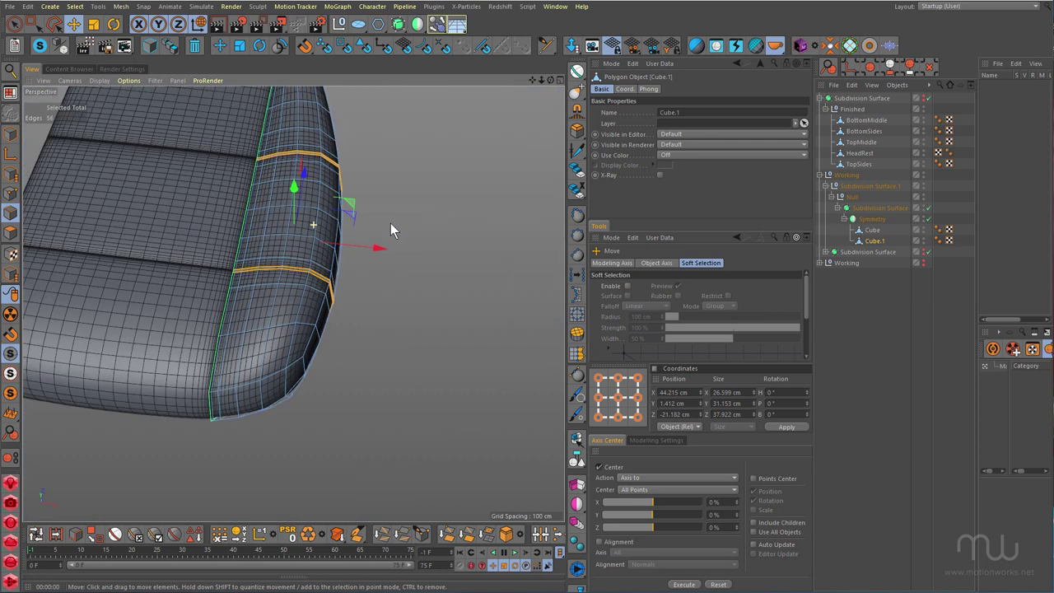
pyautogui.scroll(5, 334, 227)
pyautogui.rightClick(269, 240)
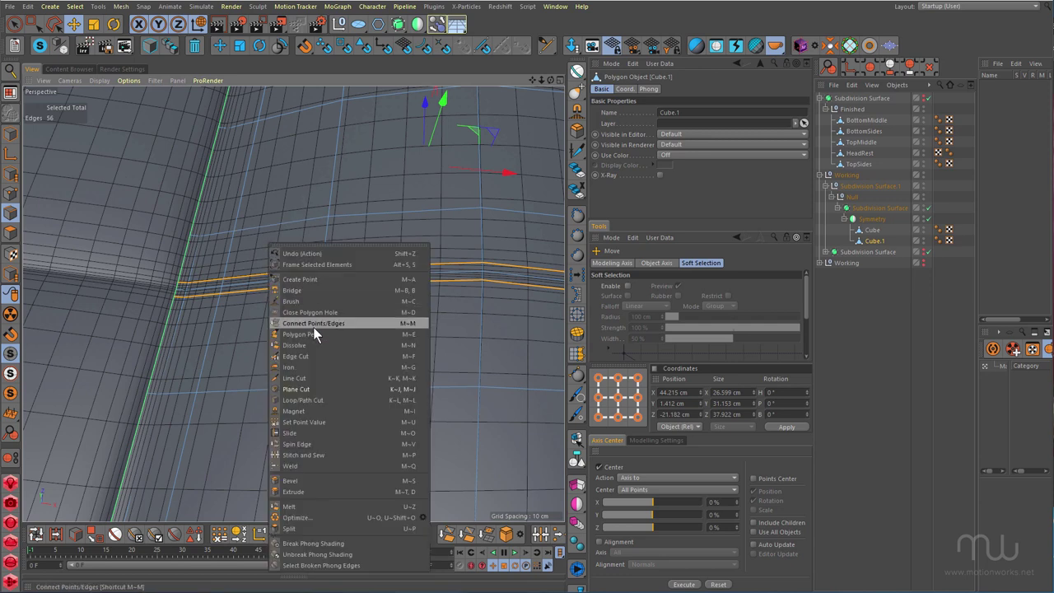
pyautogui.click(314, 342)
# - Loop-select the leftover support edge loops beside the former grooves on the bolster and dissolve them
pyautogui.scroll(-4, 266, 283)
pyautogui.keyDown('alt'); pyautogui.moveTo(251, 291); pyautogui.dragTo(206, 305); pyautogui.keyUp('alt')
pyautogui.doubleClick(204, 309)
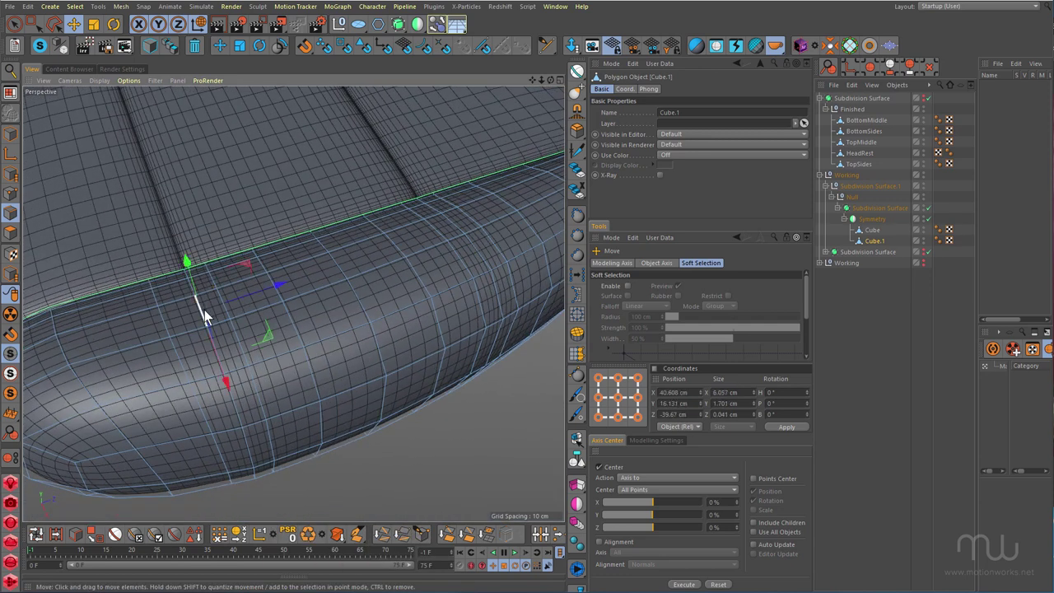
pyautogui.keyDown('alt'); pyautogui.moveTo(322, 304); pyautogui.dragTo(221, 312); pyautogui.keyUp('alt')
pyautogui.keyDown('alt'); pyautogui.moveTo(331, 266); pyautogui.dragTo(224, 280); pyautogui.keyUp('alt')
pyautogui.keyDown('shift'); pyautogui.doubleClick(317, 273); pyautogui.keyUp('shift')
pyautogui.keyDown('shift'); pyautogui.doubleClick(361, 268); pyautogui.keyUp('shift')
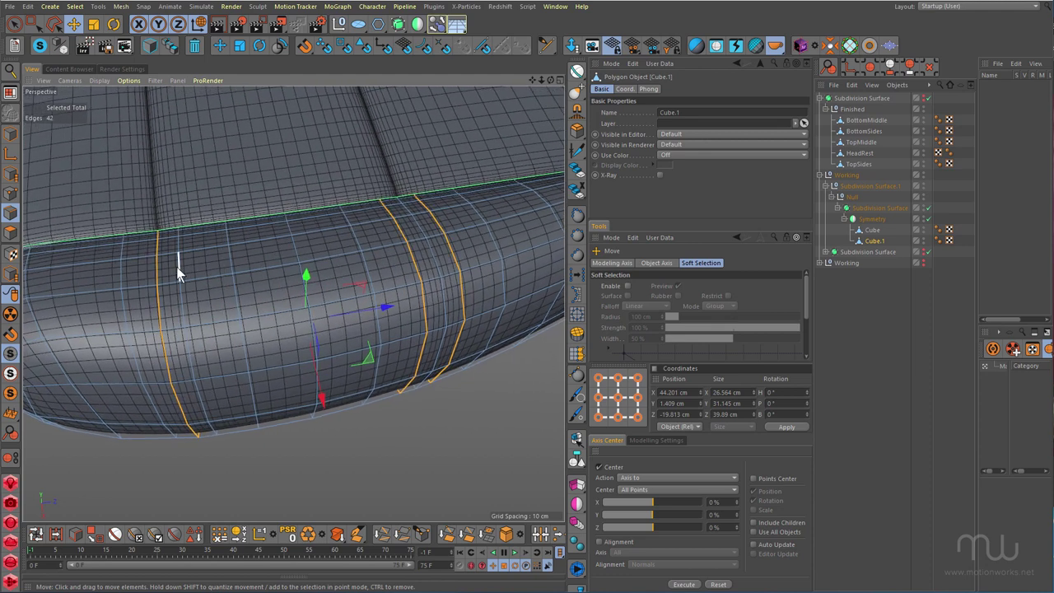
pyautogui.rightClick(314, 250)
pyautogui.click(349, 353)
# - Render the viewport and check the smoothness of the bolster surface where the groove loops were dissolved
pyautogui.keyDown('alt'); pyautogui.moveTo(311, 328); pyautogui.dragTo(342, 247); pyautogui.keyUp('alt')
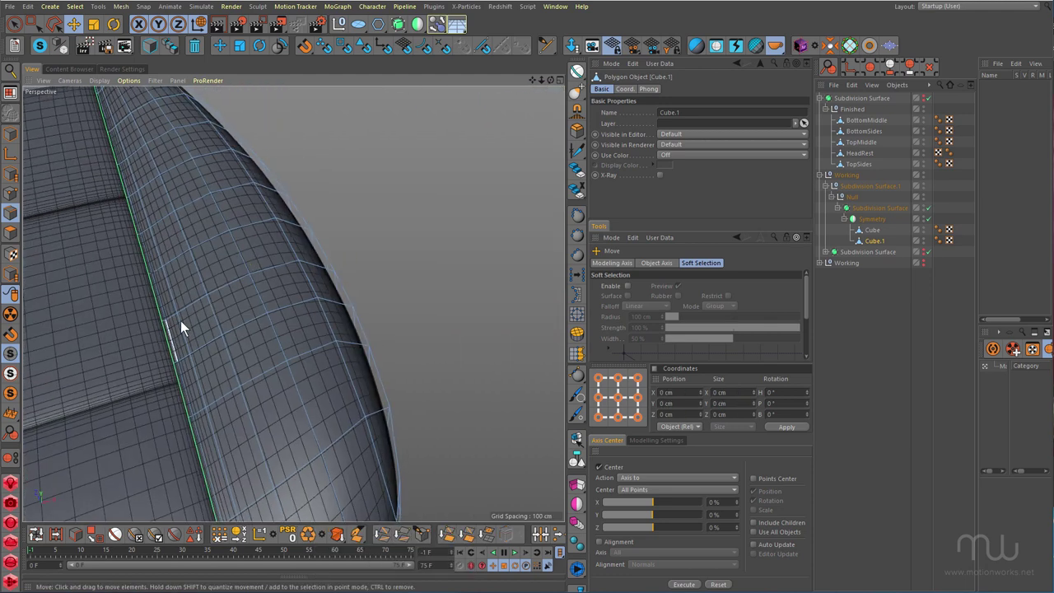
pyautogui.keyDown('alt'); pyautogui.moveTo(181, 320); pyautogui.dragTo(196, 291); pyautogui.keyUp('alt')
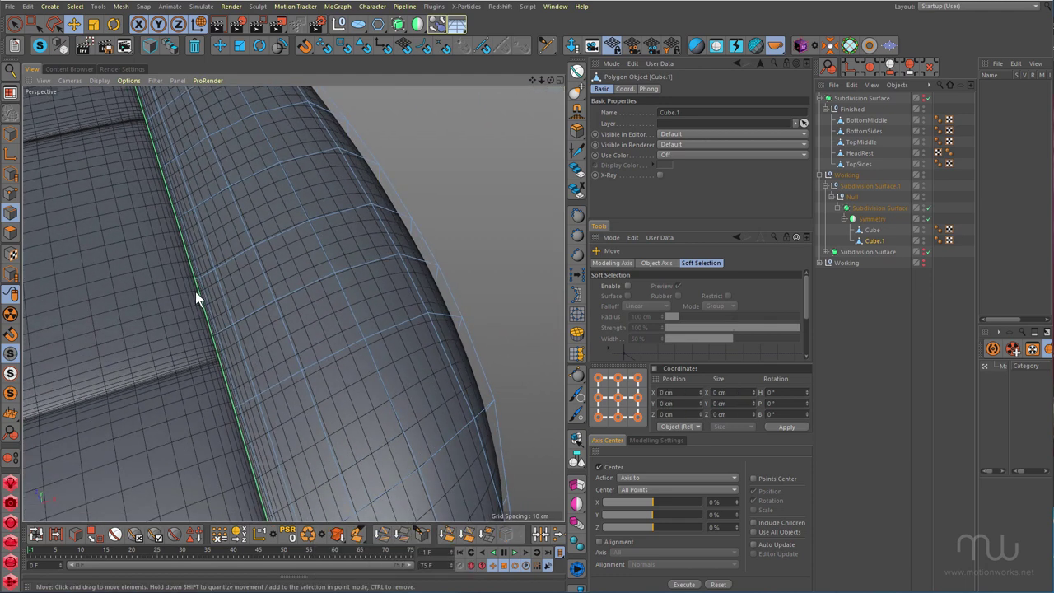
pyautogui.hotkey('ctrl', 'r')
pyautogui.keyDown('alt'); pyautogui.moveTo(252, 308); pyautogui.dragTo(189, 336, button='right'); pyautogui.keyUp('alt')
pyautogui.keyDown('alt'); pyautogui.moveTo(228, 327); pyautogui.dragTo(203, 347); pyautogui.keyUp('alt')
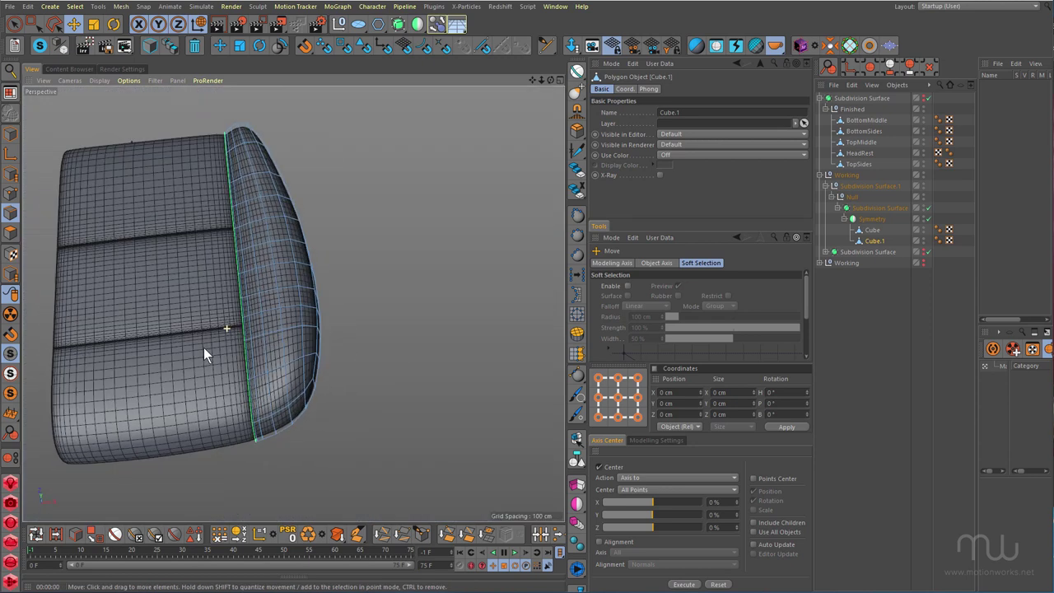
pyautogui.keyDown('alt'); pyautogui.moveTo(299, 306); pyautogui.dragTo(335, 277, button='right'); pyautogui.keyUp('alt')
pyautogui.keyDown('alt'); pyautogui.moveTo(291, 269); pyautogui.dragTo(244, 267); pyautogui.keyUp('alt')
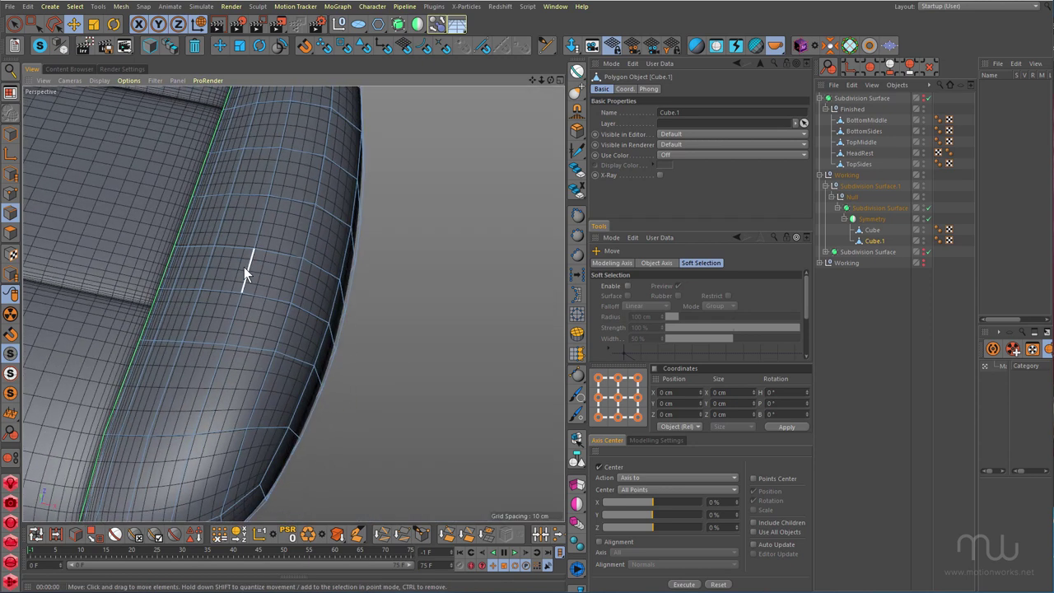
pyautogui.hotkey('ctrl', 'r')
# - Examine the bolster's edge spacing and its seam with the central panel from several angles, including in a viewport render
pyautogui.keyDown('alt'); pyautogui.moveTo(293, 260); pyautogui.dragTo(252, 279, button='right'); pyautogui.keyUp('alt')
pyautogui.keyDown('alt'); pyautogui.moveTo(264, 225); pyautogui.dragTo(275, 249, button='middle'); pyautogui.keyUp('alt')
pyautogui.keyDown('alt'); pyautogui.moveTo(294, 301); pyautogui.dragTo(308, 253, button='right'); pyautogui.keyUp('alt')
pyautogui.keyDown('alt'); pyautogui.moveTo(283, 247); pyautogui.dragTo(289, 285, button='middle'); pyautogui.keyUp('alt')
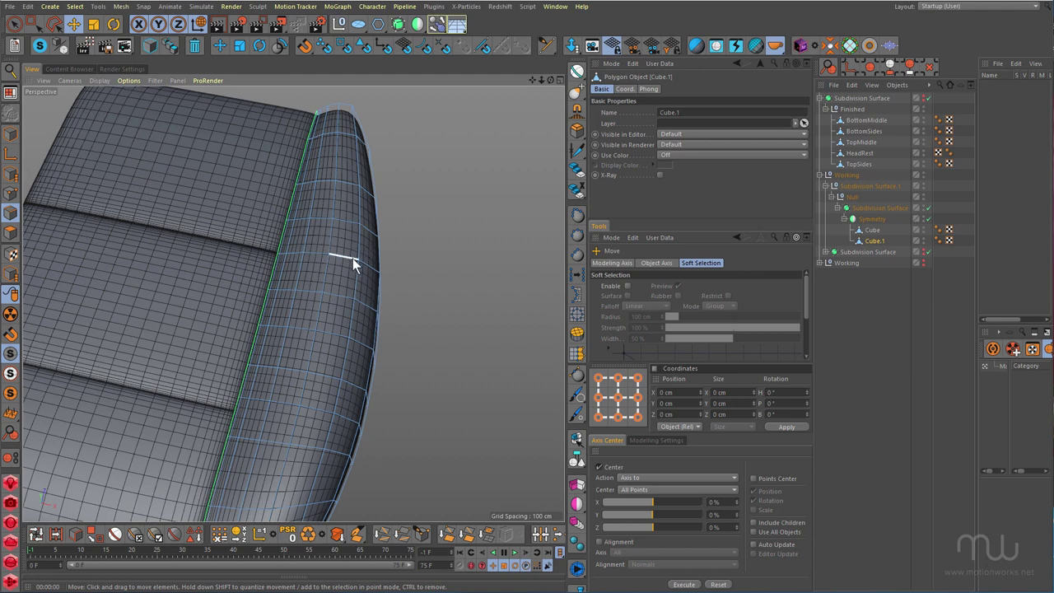
pyautogui.scroll(-5, 352, 258)
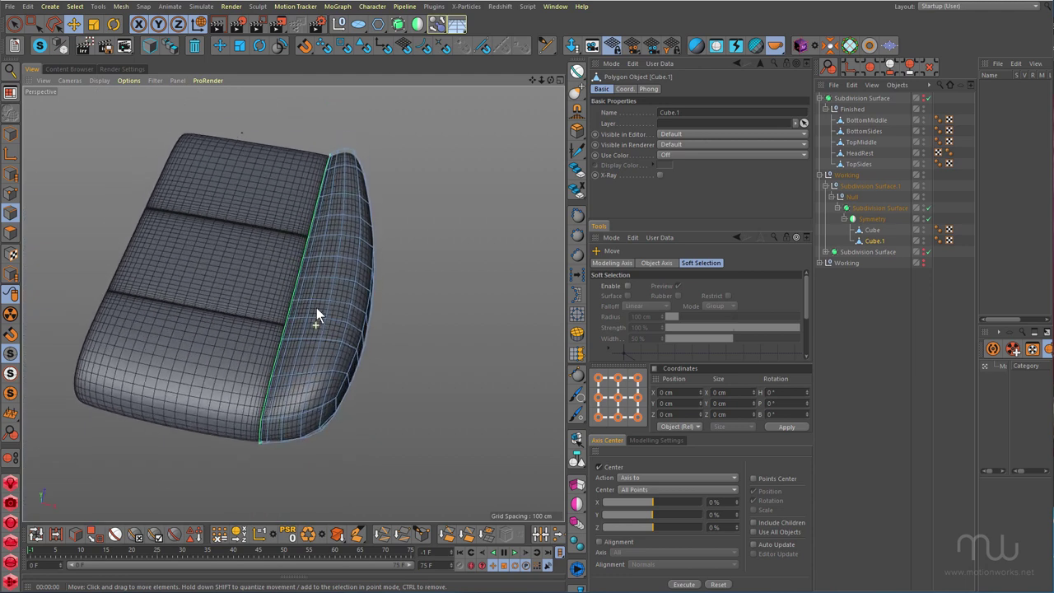
pyautogui.scroll(4, 321, 313)
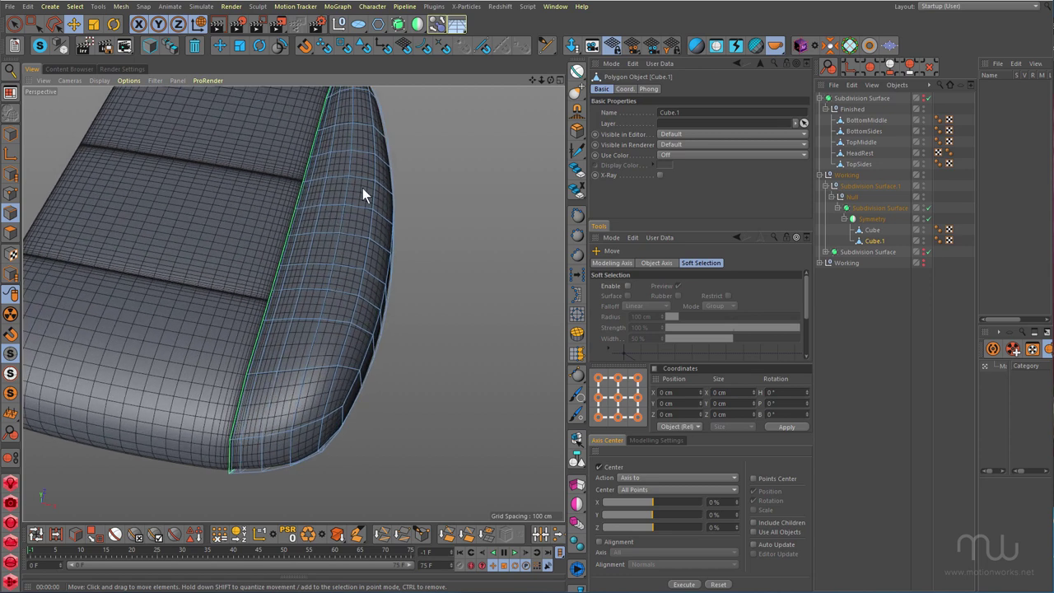
pyautogui.keyDown('alt'); pyautogui.moveTo(332, 253); pyautogui.dragTo(294, 302); pyautogui.keyUp('alt')
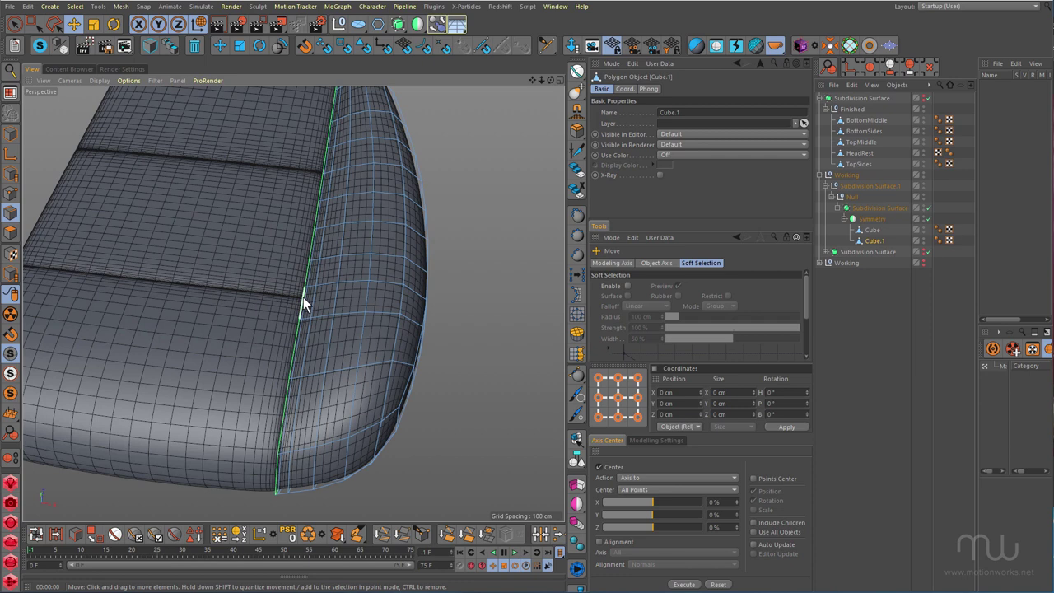
pyautogui.keyDown('alt'); pyautogui.moveTo(304, 299); pyautogui.dragTo(334, 362); pyautogui.keyUp('alt')
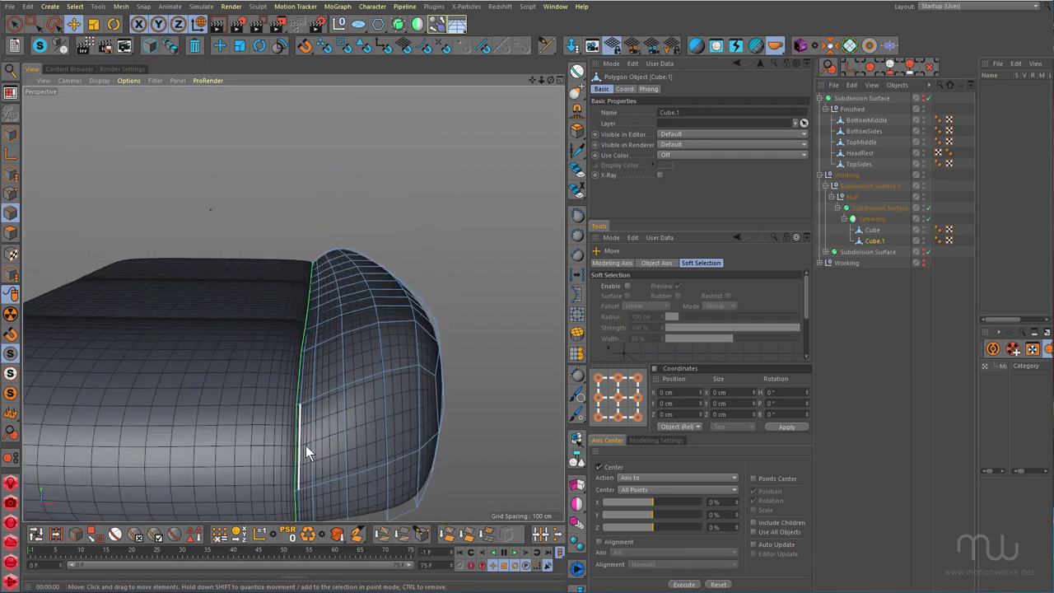
pyautogui.keyDown('alt'); pyautogui.moveTo(312, 310); pyautogui.dragTo(317, 364); pyautogui.keyUp('alt')
pyautogui.scroll(5, 339, 327)
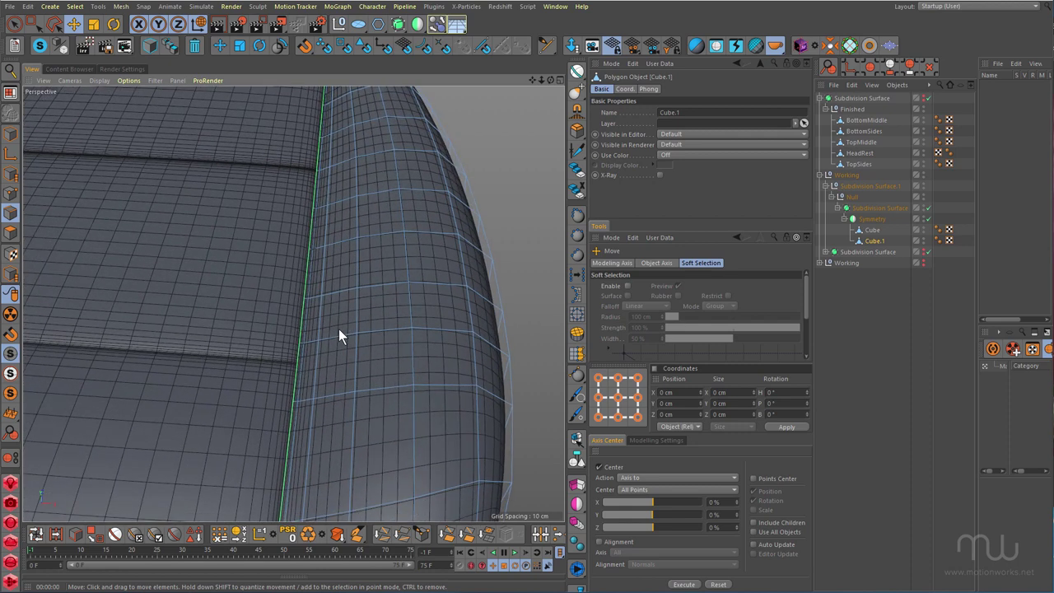
pyautogui.moveTo(331, 356)
pyautogui.keyDown('alt'); pyautogui.mouseDown()
pyautogui.moveTo(330, 369)
pyautogui.moveTo(330, 358)
pyautogui.mouseUp(); pyautogui.keyUp('alt')
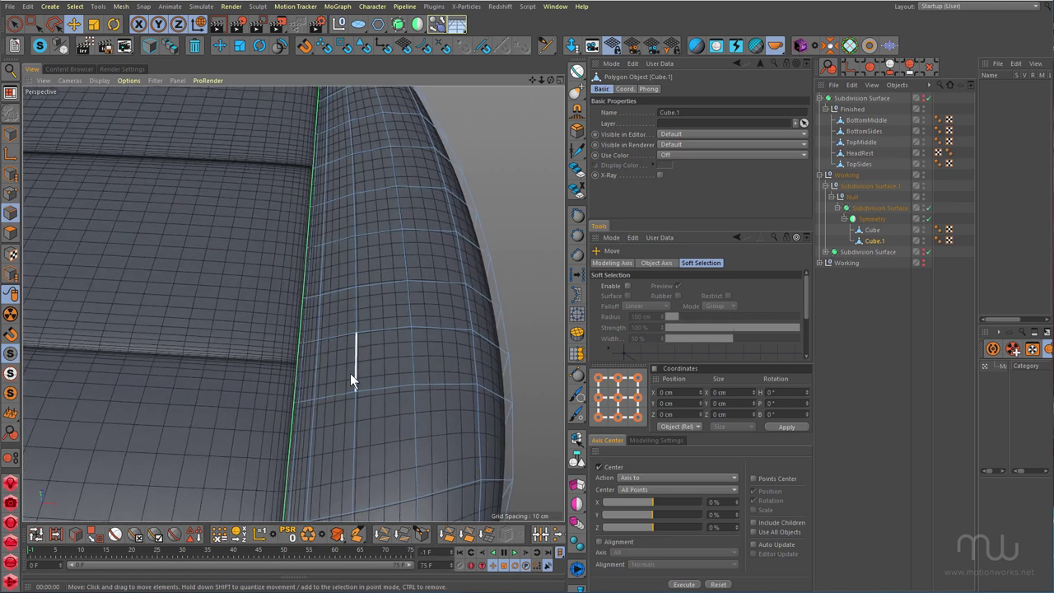
pyautogui.keyDown('alt'); pyautogui.moveTo(349, 373); pyautogui.dragTo(302, 354, button='right'); pyautogui.keyUp('alt')
pyautogui.keyDown('alt'); pyautogui.moveTo(301, 354); pyautogui.dragTo(311, 275); pyautogui.keyUp('alt')
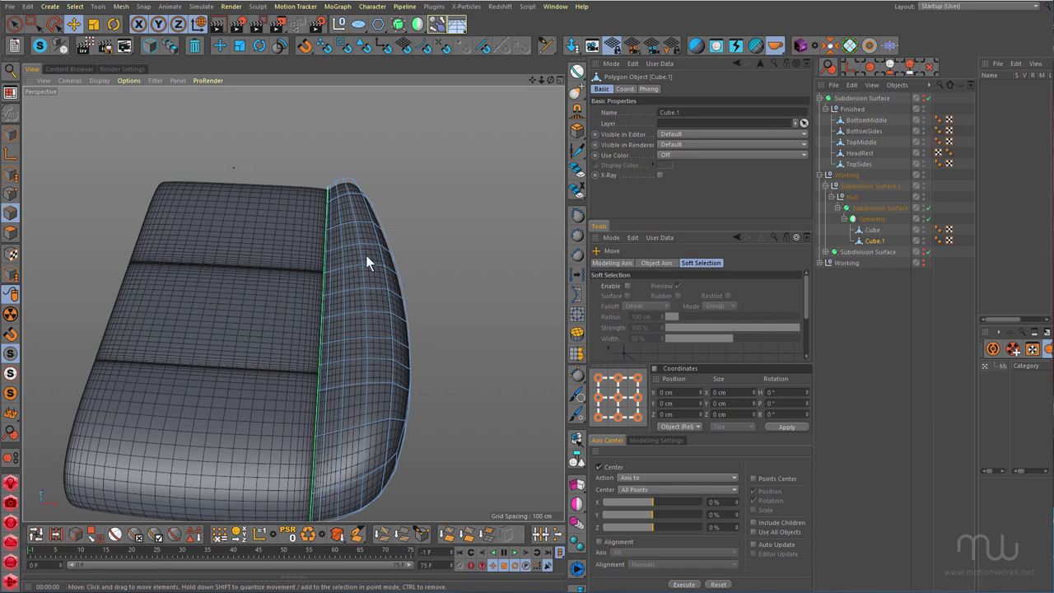
pyautogui.keyDown('alt'); pyautogui.moveTo(346, 307); pyautogui.dragTo(310, 338); pyautogui.keyUp('alt')
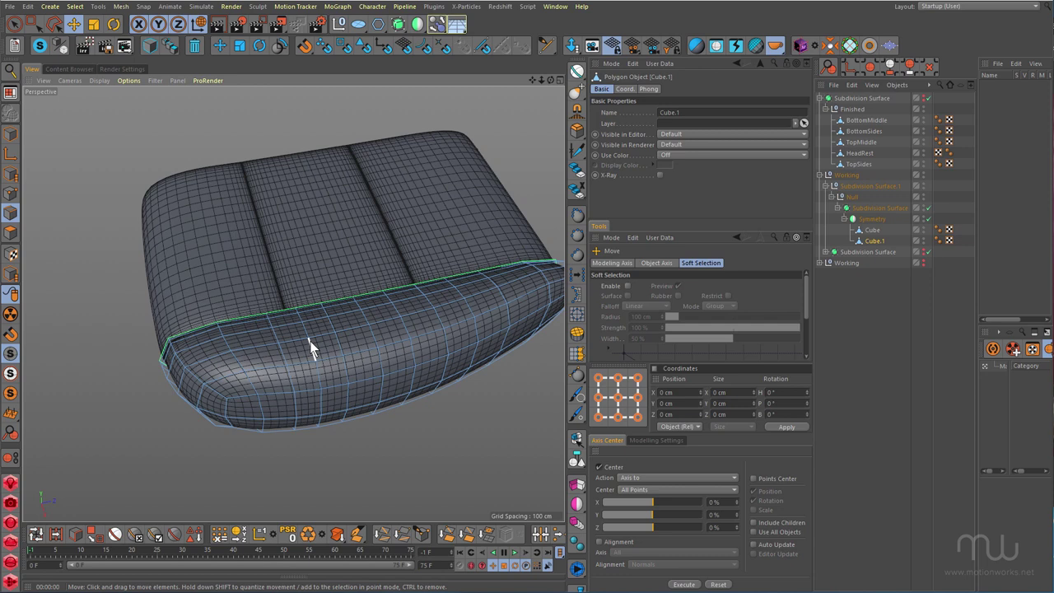
pyautogui.moveTo(316, 339)
pyautogui.keyDown('alt'); pyautogui.mouseDown()
pyautogui.moveTo(352, 314)
pyautogui.moveTo(375, 323)
pyautogui.moveTo(362, 313)
pyautogui.moveTo(329, 338)
pyautogui.mouseUp(); pyautogui.keyUp('alt')
pyautogui.hotkey('ctrl', 'r')
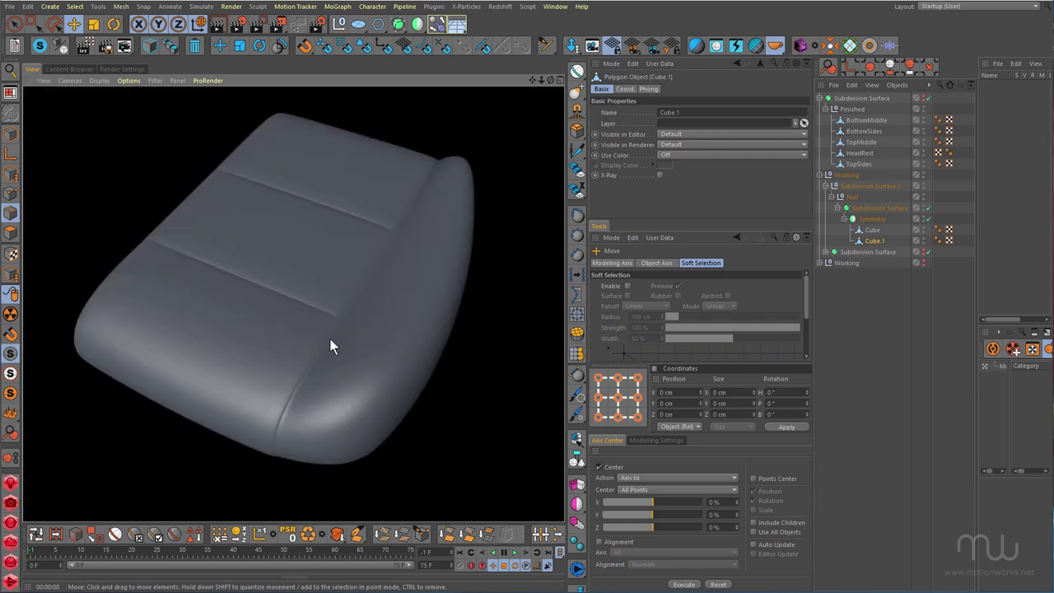
# - Examine the bolster's front corner and compare it with the reference seat photo IMG_2865-copy.jpg in Photos
pyautogui.keyDown('alt'); pyautogui.moveTo(287, 414); pyautogui.dragTo(342, 385, button='right'); pyautogui.keyUp('alt')
pyautogui.keyDown('alt'); pyautogui.moveTo(342, 385); pyautogui.dragTo(350, 368); pyautogui.keyUp('alt')
pyautogui.keyDown('alt'); pyautogui.moveTo(351, 368); pyautogui.dragTo(305, 297, button='middle'); pyautogui.keyUp('alt')
pyautogui.keyDown('alt'); pyautogui.moveTo(305, 297); pyautogui.dragTo(252, 330); pyautogui.keyUp('alt')
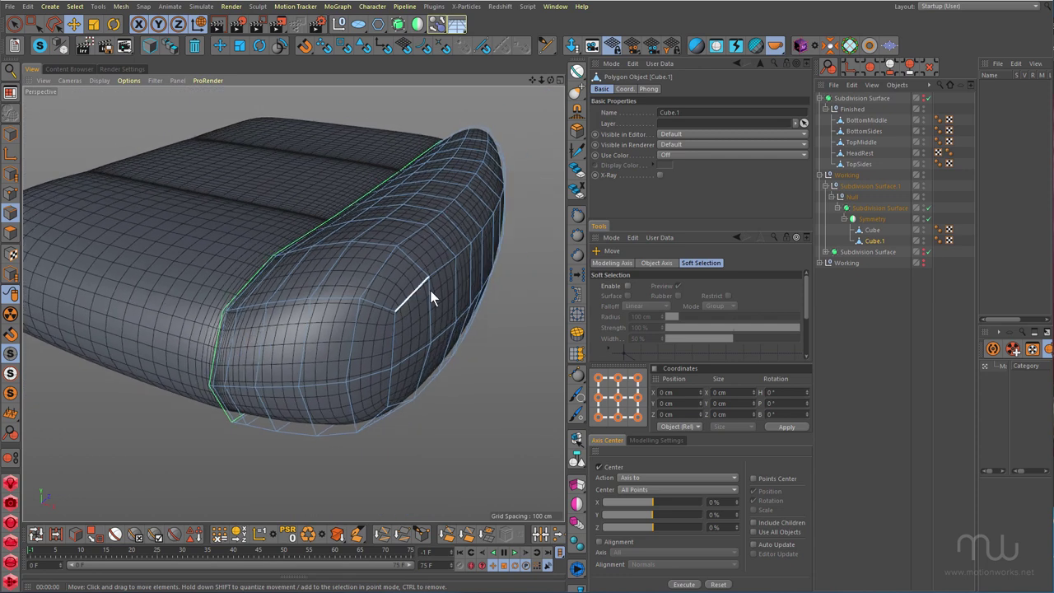
pyautogui.moveTo(1053, 65); pyautogui.dragTo(424, 51)
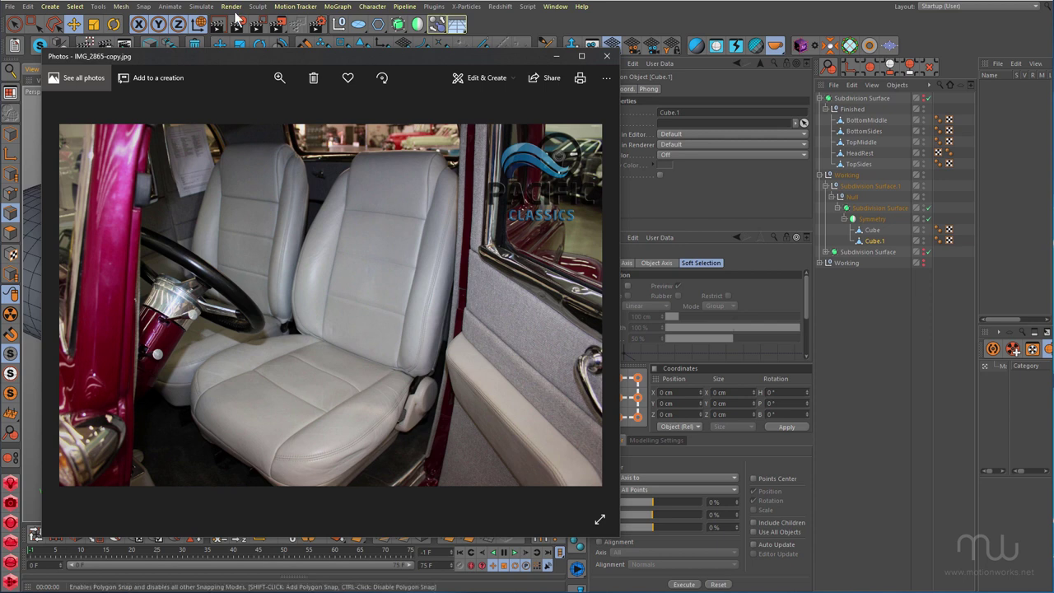
pyautogui.moveTo(214, 57); pyautogui.dragTo(1053, 72)
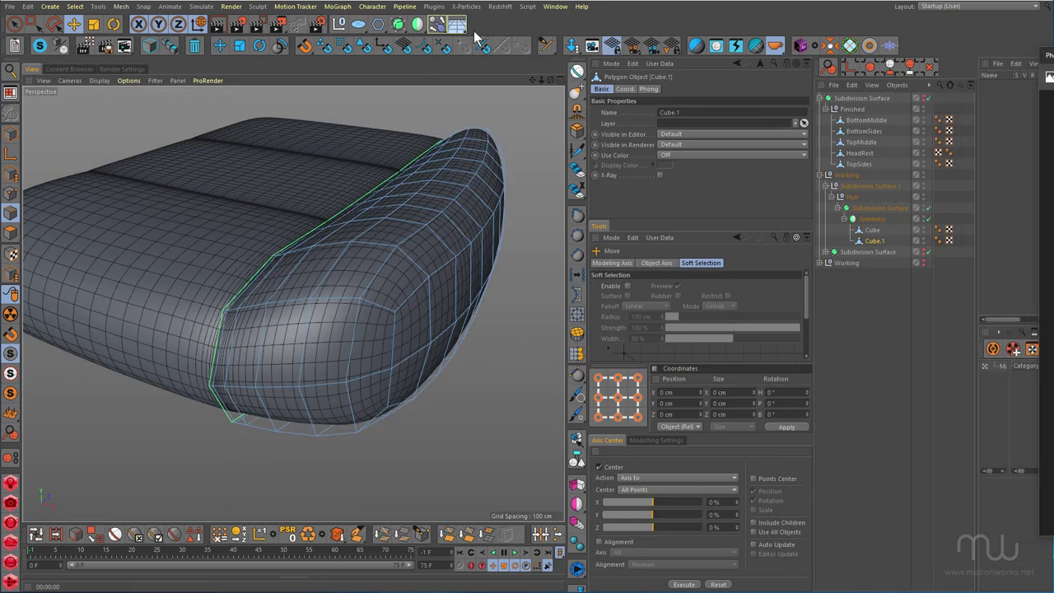
# - Loop-select the lengthwise edge loop around the bolster's outer side and activate Edge Slide
pyautogui.keyDown('alt'); pyautogui.moveTo(349, 265); pyautogui.dragTo(194, 280); pyautogui.keyUp('alt')
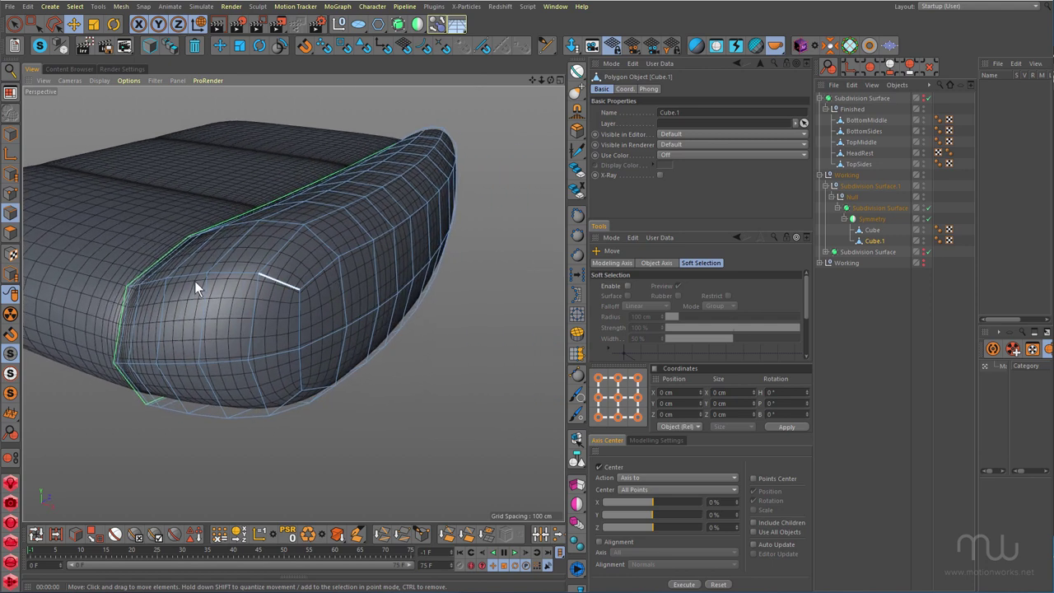
pyautogui.doubleClick(151, 280)
pyautogui.keyDown('shift'); pyautogui.doubleClick(321, 276); pyautogui.keyUp('shift')
pyautogui.keyDown('alt'); pyautogui.moveTo(356, 278); pyautogui.dragTo(324, 293); pyautogui.keyUp('alt')
pyautogui.doubleClick(318, 327)
pyautogui.press('m')
pyautogui.press('o')
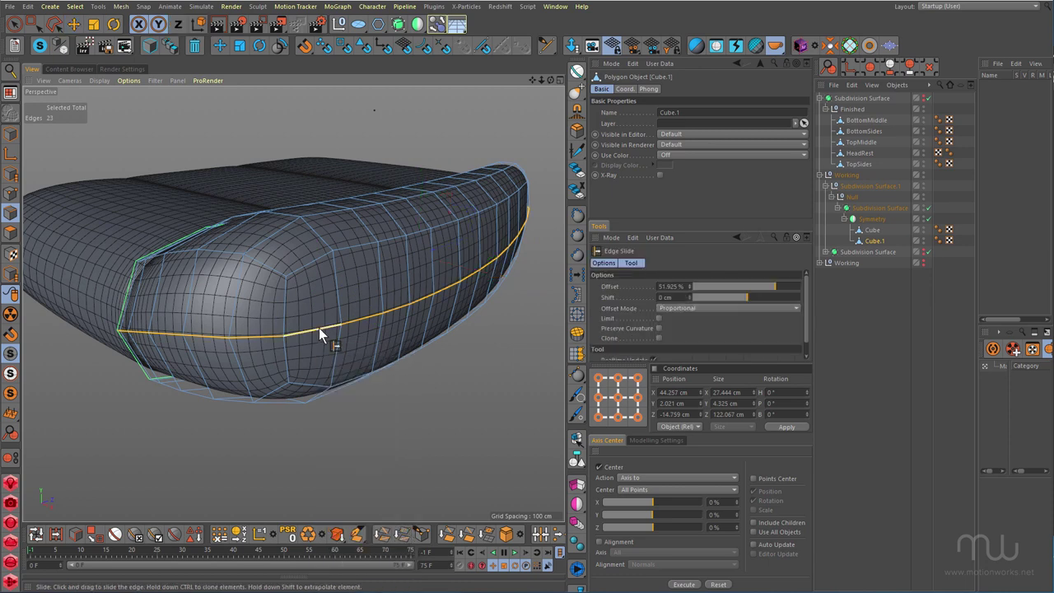
# - Try sliding the bolster's outer side edge loop and undo the slide
pyautogui.moveTo(317, 325); pyautogui.dragTo(221, 303)
pyautogui.keyDown('alt'); pyautogui.moveTo(221, 303); pyautogui.dragTo(248, 301, button='right'); pyautogui.keyUp('alt')
pyautogui.keyDown('alt'); pyautogui.moveTo(248, 301); pyautogui.dragTo(191, 313); pyautogui.keyUp('alt')
pyautogui.keyDown('alt'); pyautogui.moveTo(215, 335); pyautogui.dragTo(212, 354, button='right'); pyautogui.keyUp('alt')
pyautogui.keyDown('alt'); pyautogui.moveTo(212, 354); pyautogui.dragTo(224, 355); pyautogui.keyUp('alt')
pyautogui.hotkey('ctrl', 'z')
pyautogui.keyDown('alt'); pyautogui.moveTo(306, 355); pyautogui.dragTo(304, 331); pyautogui.keyUp('alt')
pyautogui.keyDown('alt'); pyautogui.moveTo(303, 331); pyautogui.dragTo(325, 322, button='right'); pyautogui.keyUp('alt')
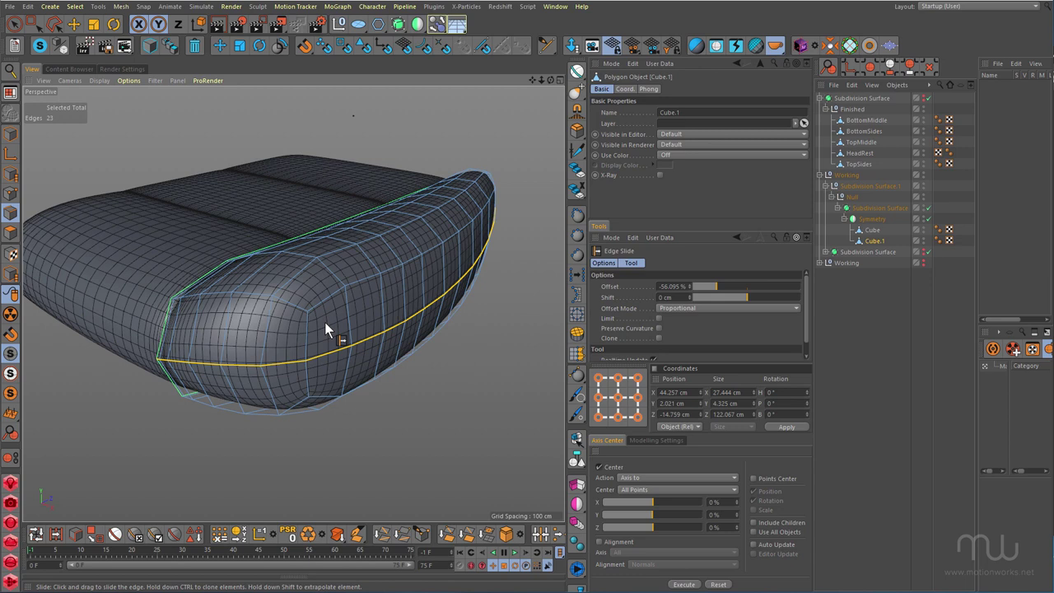
pyautogui.scroll(4, 321, 326)
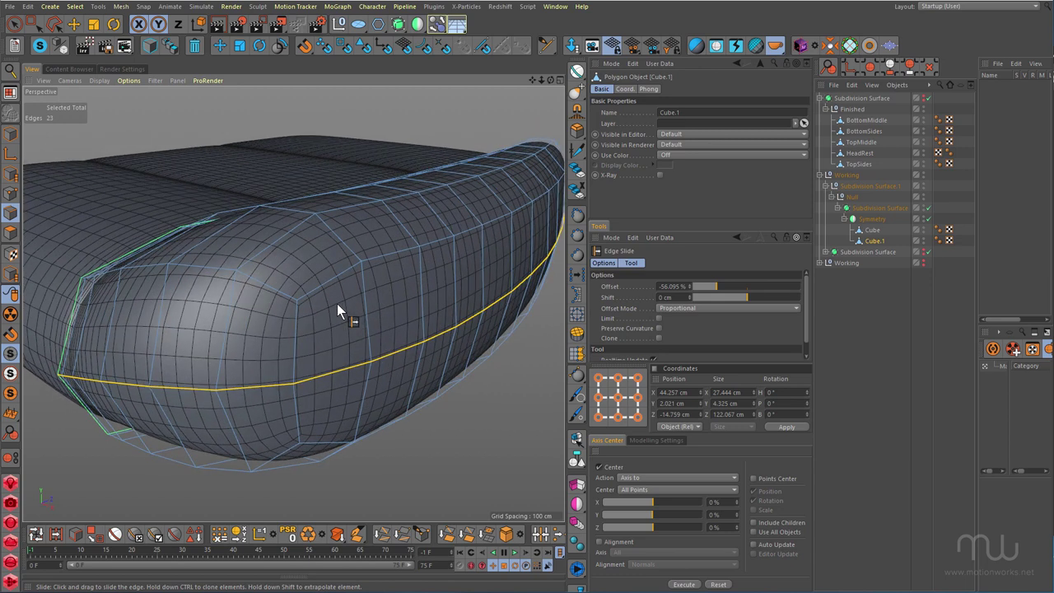
# - Try a loop cut at 27.749 % around the bolster's side above the selected edge loop
pyautogui.press('k')
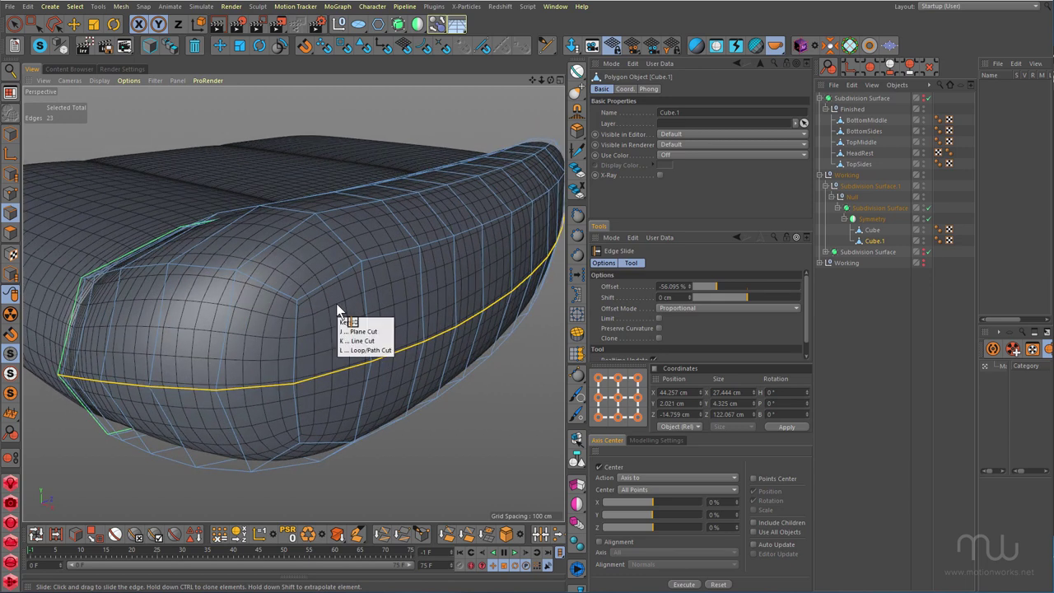
pyautogui.press('l')
pyautogui.click(296, 327)
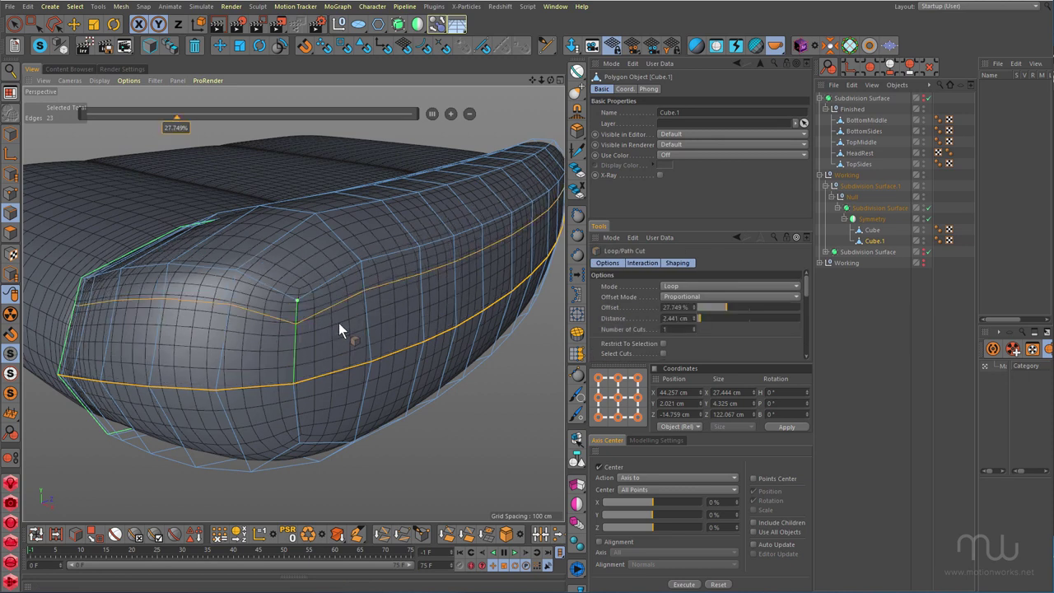
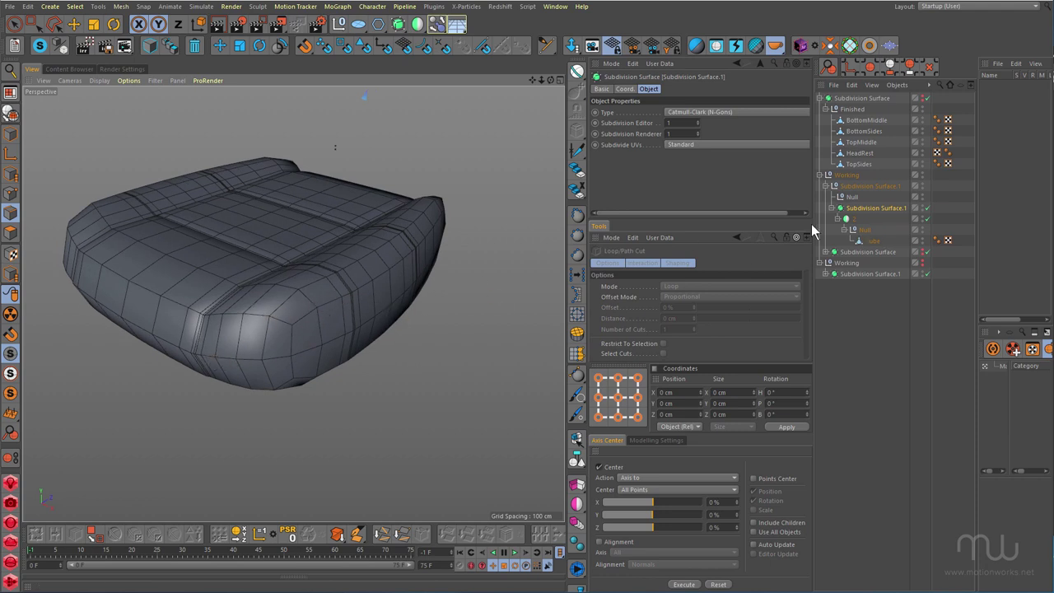
# - Check the reference photo IMG_2865-copy.jpg, and cut an edge loop around the low-poly Cube's side at a 78.382 % offset
pyautogui.click(870, 243)
pyautogui.moveTo(1053, 71); pyautogui.dragTo(442, 48)
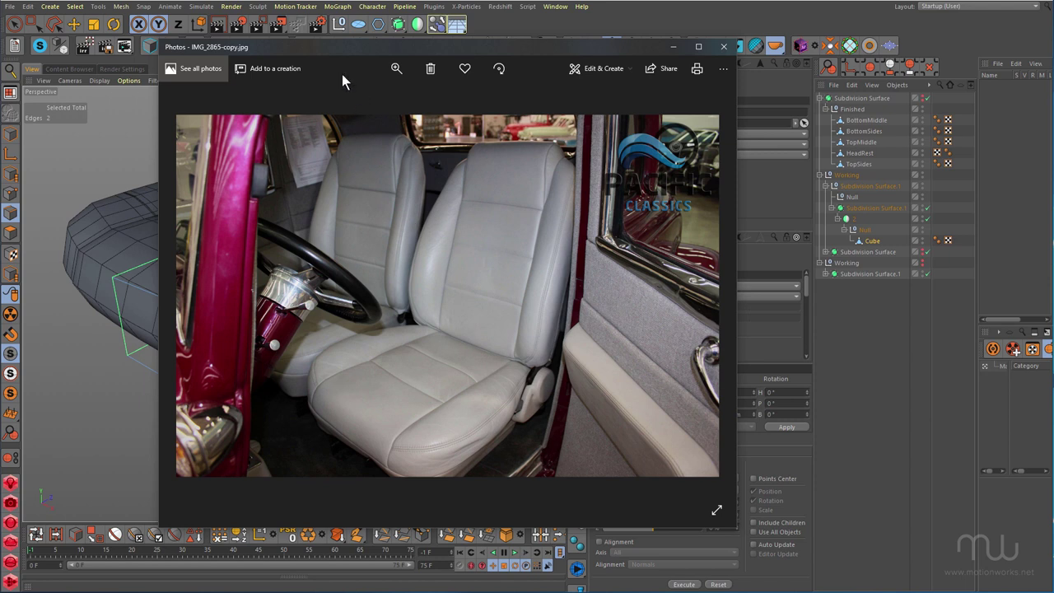
pyautogui.moveTo(290, 48); pyautogui.dragTo(1053, 51)
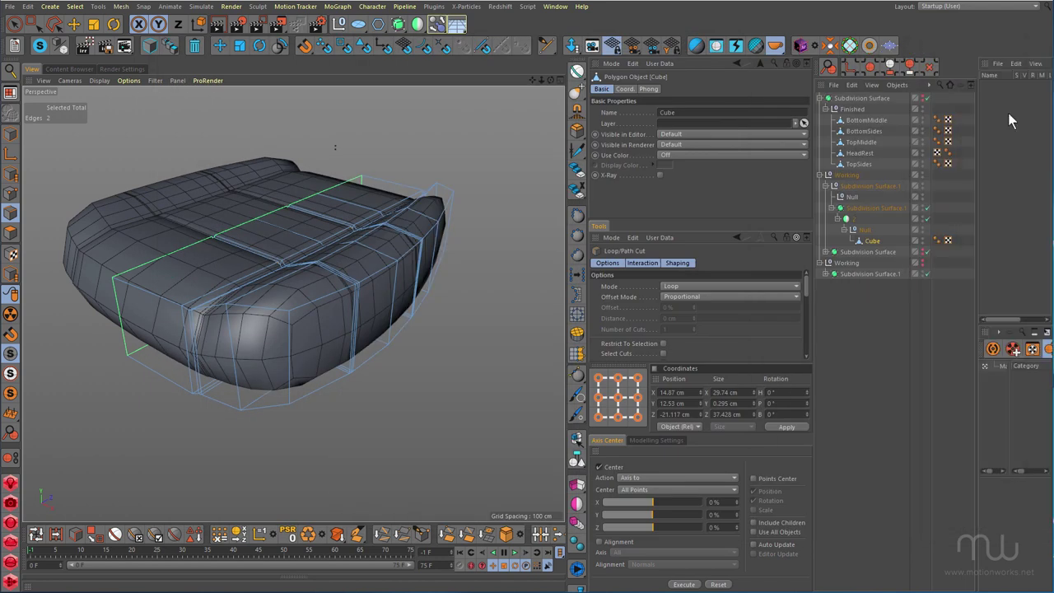
pyautogui.keyDown('alt'); pyautogui.moveTo(272, 335); pyautogui.dragTo(250, 331); pyautogui.keyUp('alt')
pyautogui.keyDown('alt'); pyautogui.moveTo(253, 331); pyautogui.dragTo(283, 319, button='right'); pyautogui.keyUp('alt')
pyautogui.keyDown('alt'); pyautogui.moveTo(283, 318); pyautogui.dragTo(310, 309); pyautogui.keyUp('alt')
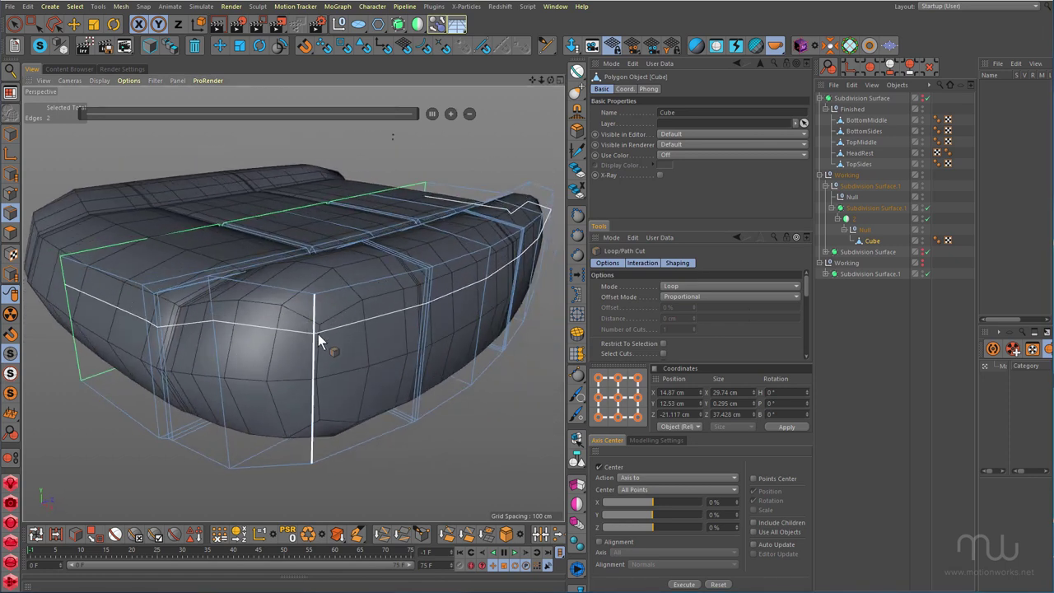
pyautogui.click(321, 337)
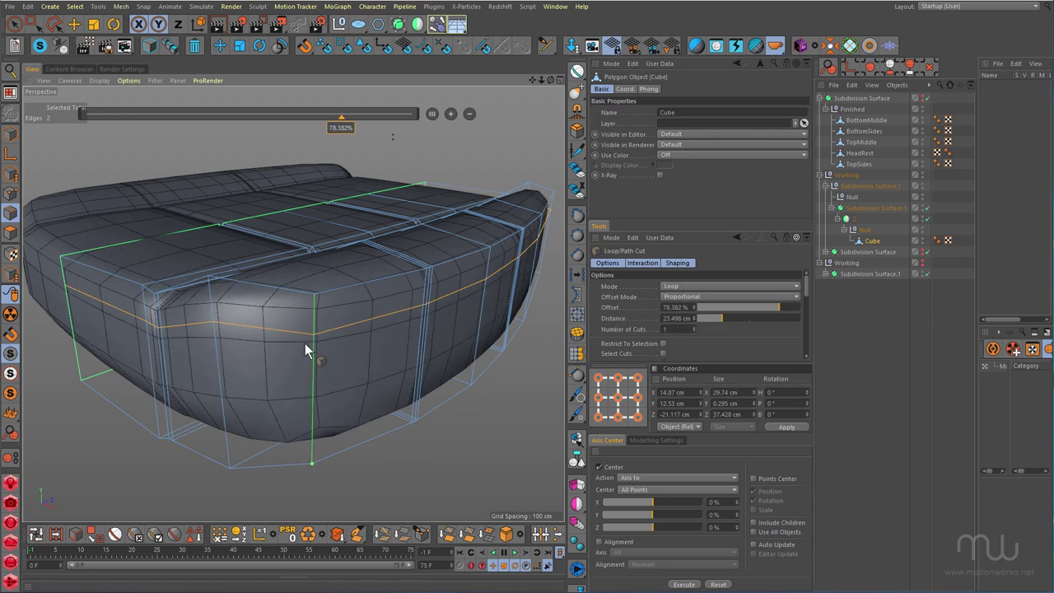
# - Loop-select the new edge loop around the Cube's side and scale it flat vertically to a Y size of 0 cm
pyautogui.keyDown('alt'); pyautogui.moveTo(270, 314); pyautogui.dragTo(425, 292); pyautogui.keyUp('alt')
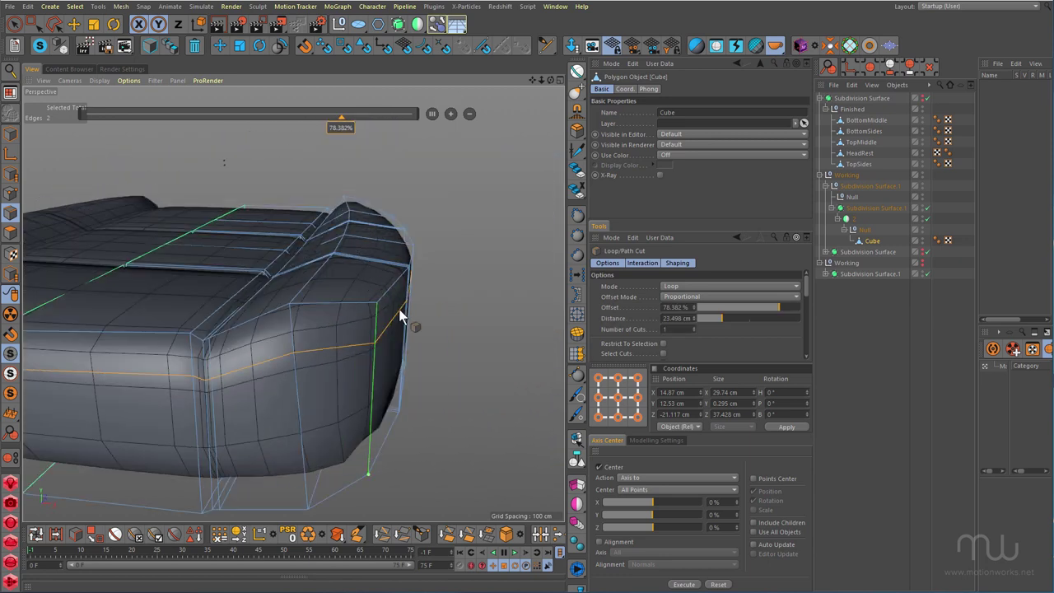
pyautogui.moveTo(255, 352)
pyautogui.keyDown('alt'); pyautogui.mouseDown()
pyautogui.moveTo(241, 362)
pyautogui.moveTo(269, 361)
pyautogui.mouseUp(); pyautogui.keyUp('alt')
pyautogui.keyDown('alt'); pyautogui.moveTo(269, 362); pyautogui.dragTo(286, 346, button='right'); pyautogui.keyUp('alt')
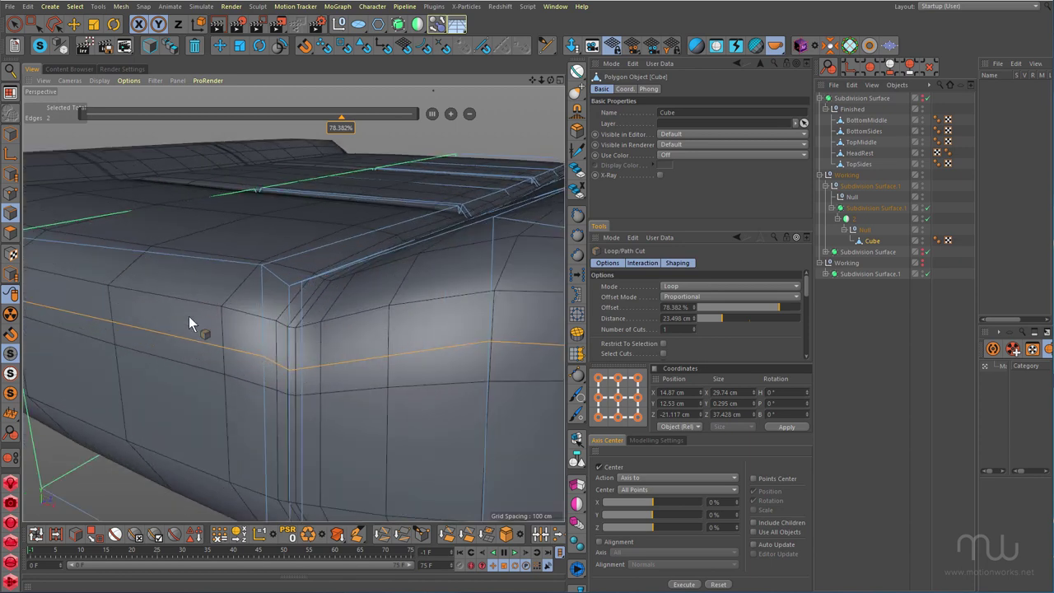
pyautogui.moveTo(246, 355)
pyautogui.keyDown('alt'); pyautogui.mouseDown()
pyautogui.moveTo(191, 347)
pyautogui.moveTo(309, 340)
pyautogui.moveTo(249, 357)
pyautogui.moveTo(171, 404)
pyautogui.moveTo(174, 424)
pyautogui.moveTo(201, 381)
pyautogui.moveTo(129, 375)
pyautogui.moveTo(191, 377)
pyautogui.moveTo(214, 337)
pyautogui.moveTo(205, 344)
pyautogui.moveTo(240, 348)
pyautogui.moveTo(232, 346)
pyautogui.mouseUp(); pyautogui.keyUp('alt')
pyautogui.scroll(-5, 233, 343)
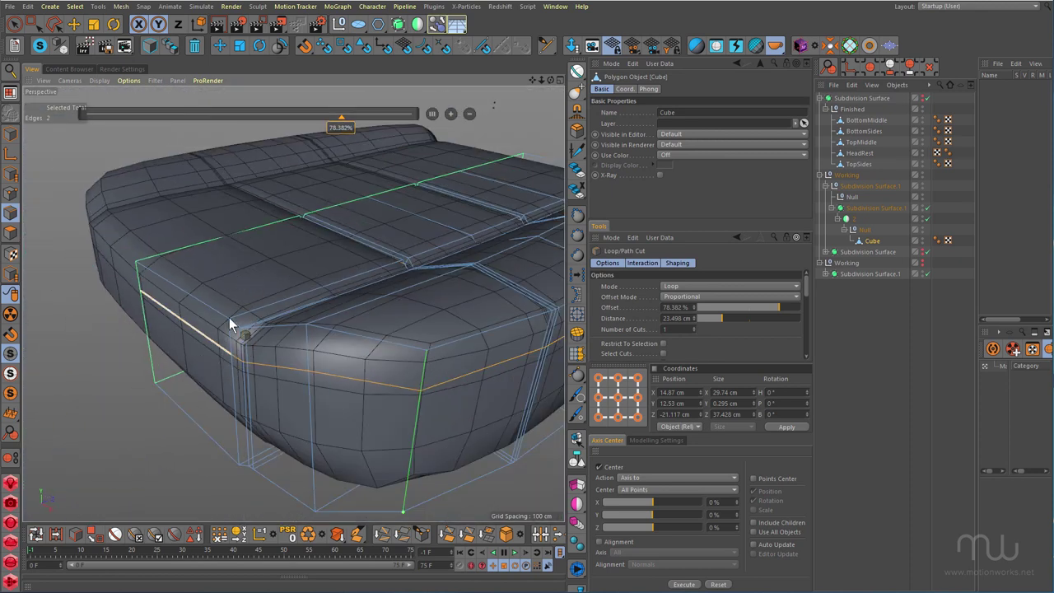
pyautogui.keyDown('alt'); pyautogui.moveTo(370, 346); pyautogui.dragTo(177, 183); pyautogui.keyUp('alt')
pyautogui.click(74, 24)
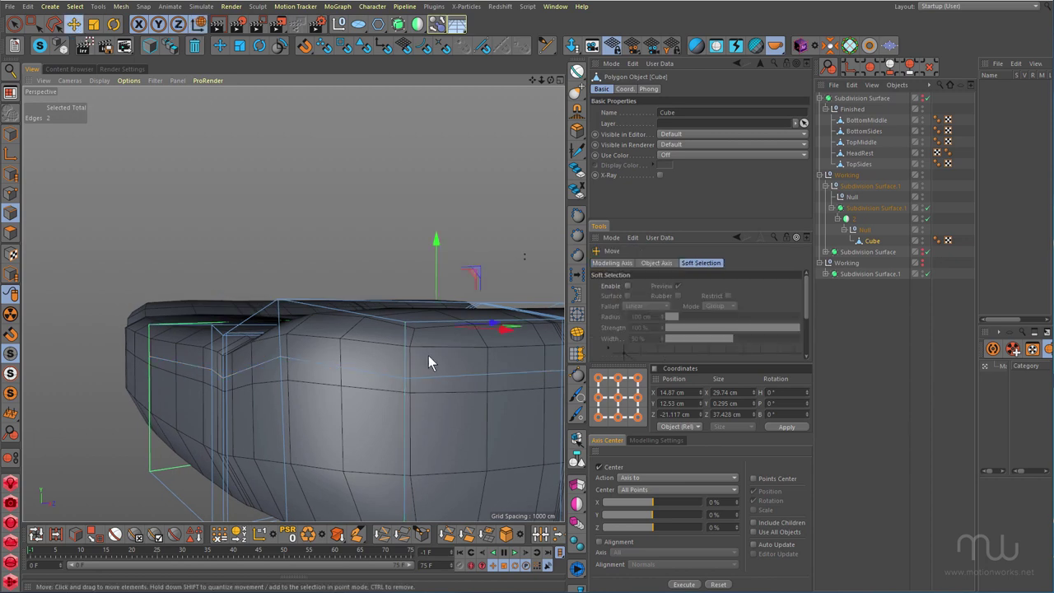
pyautogui.doubleClick(373, 369)
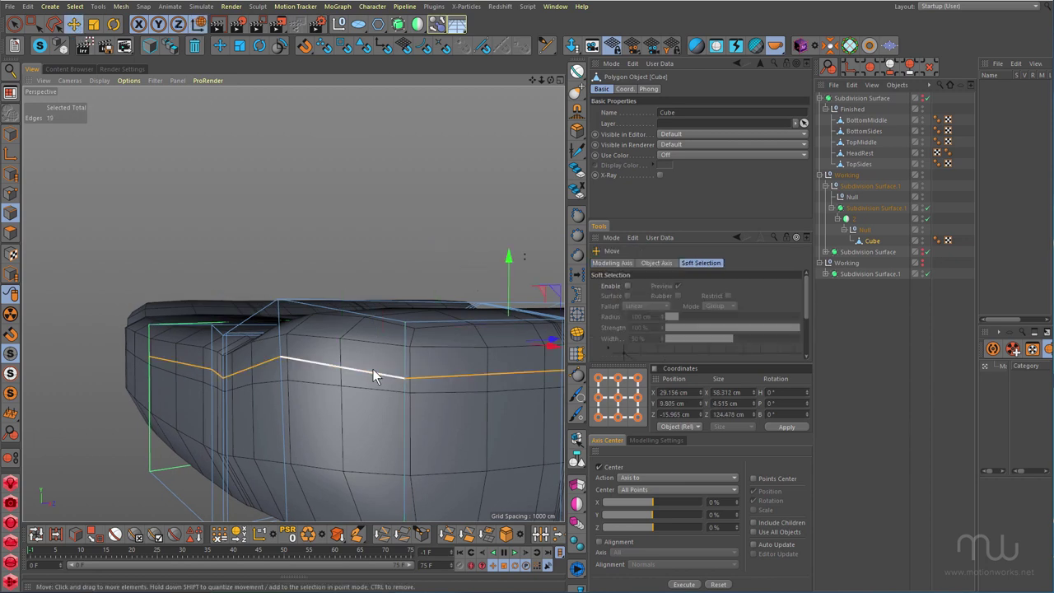
pyautogui.press('t')
pyautogui.keyDown('alt'); pyautogui.moveTo(510, 381); pyautogui.dragTo(454, 333); pyautogui.keyUp('alt')
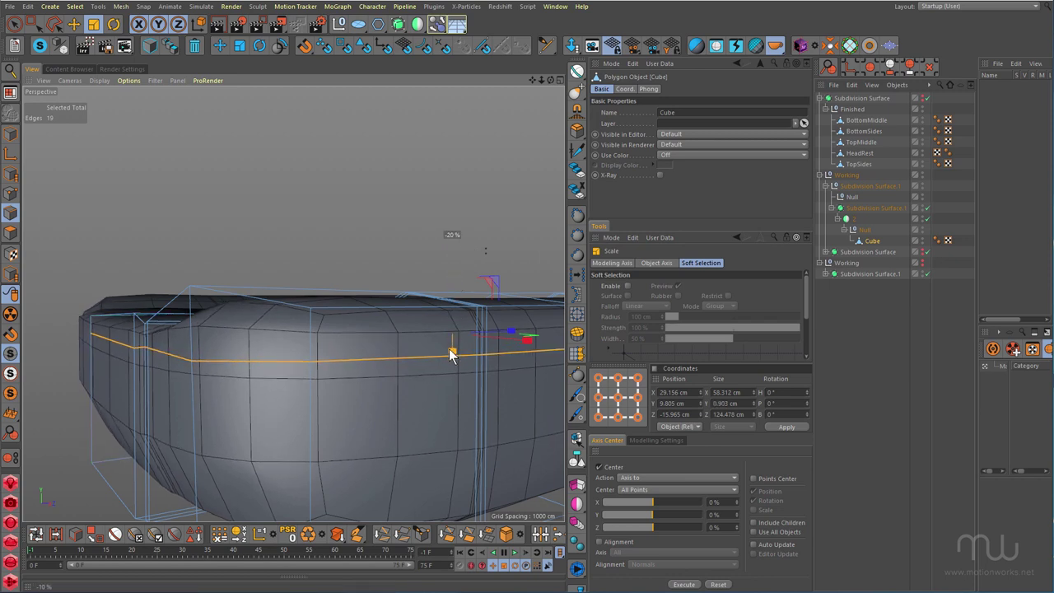
pyautogui.moveTo(450, 344); pyautogui.dragTo(450, 346)
# - Lower the side loop's front centre point on the symmetry line to Y 6.384 cm
pyautogui.keyDown('alt'); pyautogui.moveTo(360, 365); pyautogui.dragTo(240, 426); pyautogui.keyUp('alt')
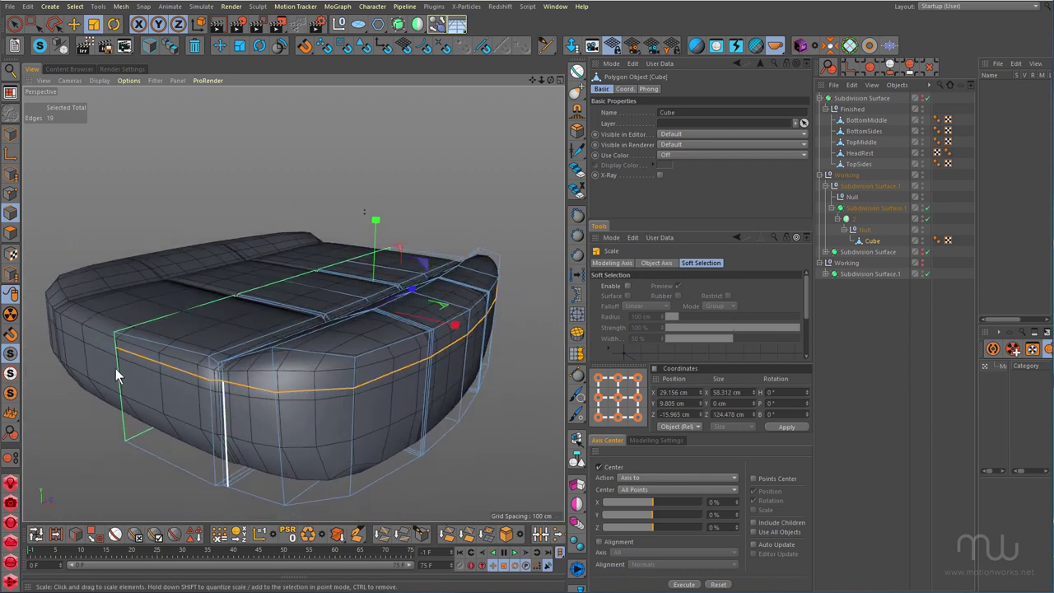
pyautogui.keyDown('alt'); pyautogui.moveTo(122, 361); pyautogui.dragTo(147, 339, button='right'); pyautogui.keyUp('alt')
pyautogui.keyDown('alt'); pyautogui.moveTo(158, 350); pyautogui.dragTo(251, 359); pyautogui.keyUp('alt')
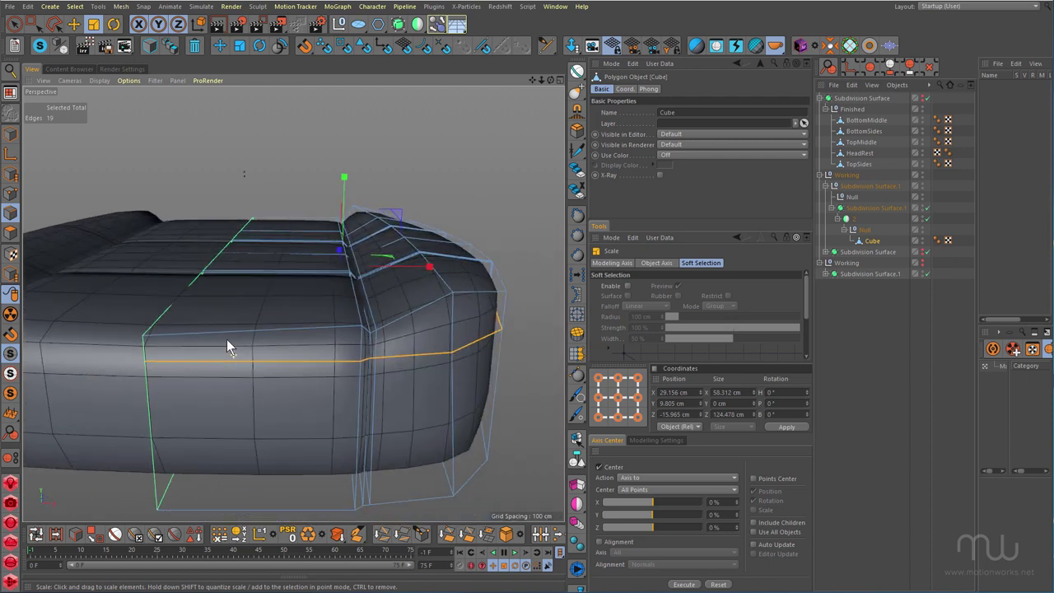
pyautogui.click(10, 193)
pyautogui.click(147, 364)
pyautogui.press('0')
pyautogui.moveTo(141, 295); pyautogui.dragTo(140, 302)
pyautogui.keyDown('alt'); pyautogui.moveTo(187, 343); pyautogui.dragTo(293, 299, button='middle'); pyautogui.keyUp('alt')
pyautogui.keyDown('alt'); pyautogui.moveTo(293, 299); pyautogui.dragTo(294, 270); pyautogui.keyUp('alt')
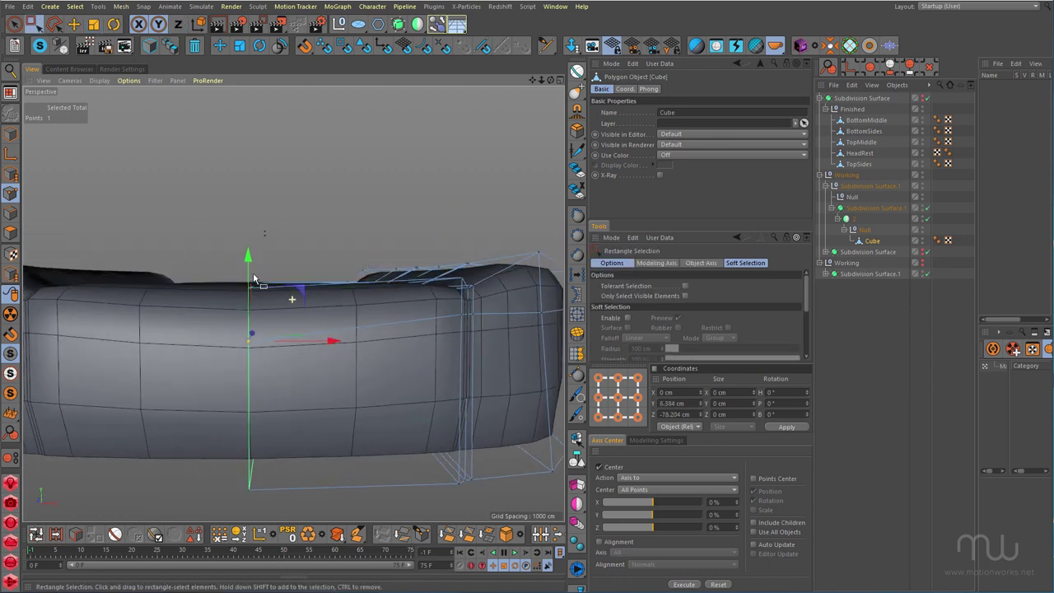
pyautogui.keyDown('alt'); pyautogui.moveTo(314, 318); pyautogui.dragTo(372, 346); pyautogui.keyUp('alt')
pyautogui.press('k')
pyautogui.press('l')
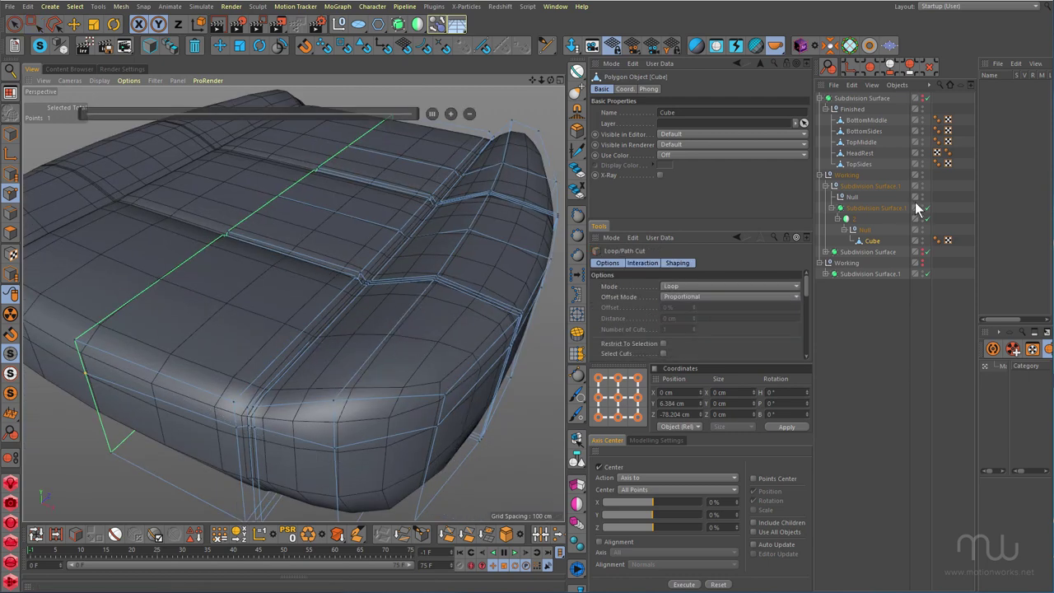
# - Delete the leftover Null and the redundant Subdivision Surface.1 null, leaving the generator directly under the first Working group
pyautogui.click(852, 197)
pyautogui.press('Delete')
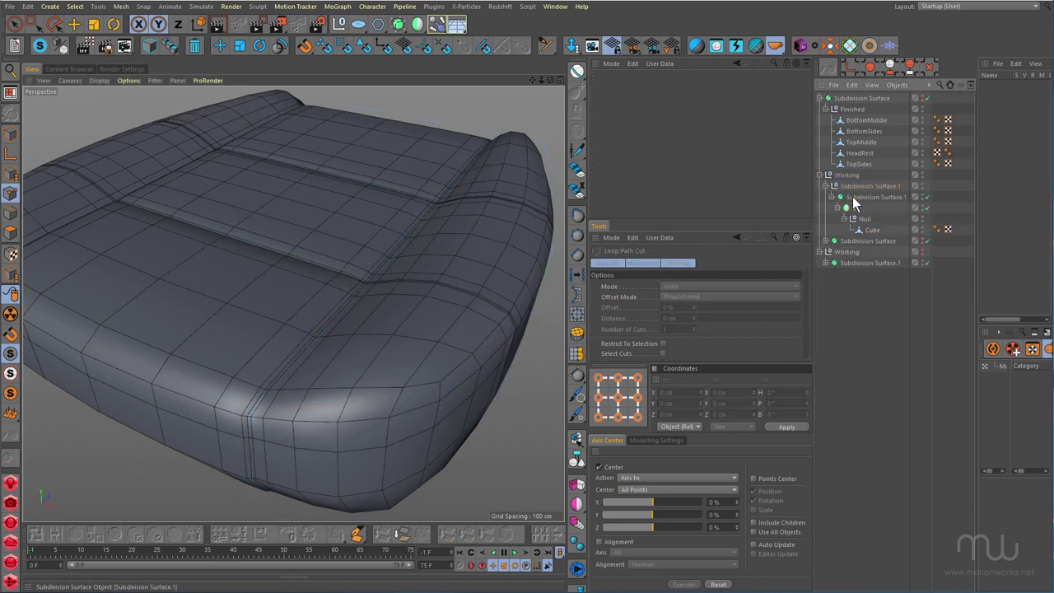
pyautogui.click(852, 186)
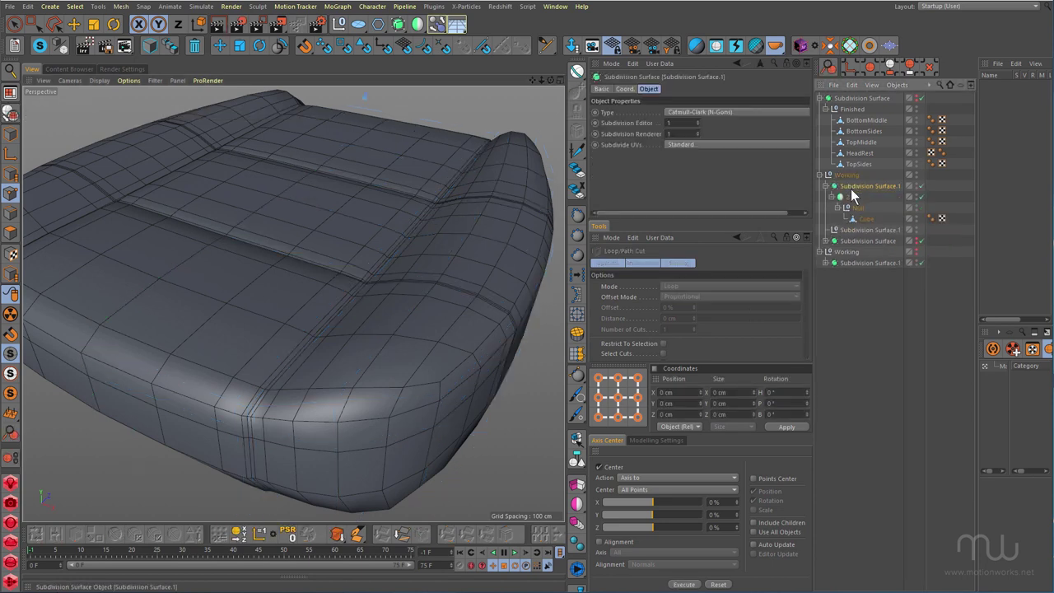
pyautogui.click(859, 228)
pyautogui.press('Delete')
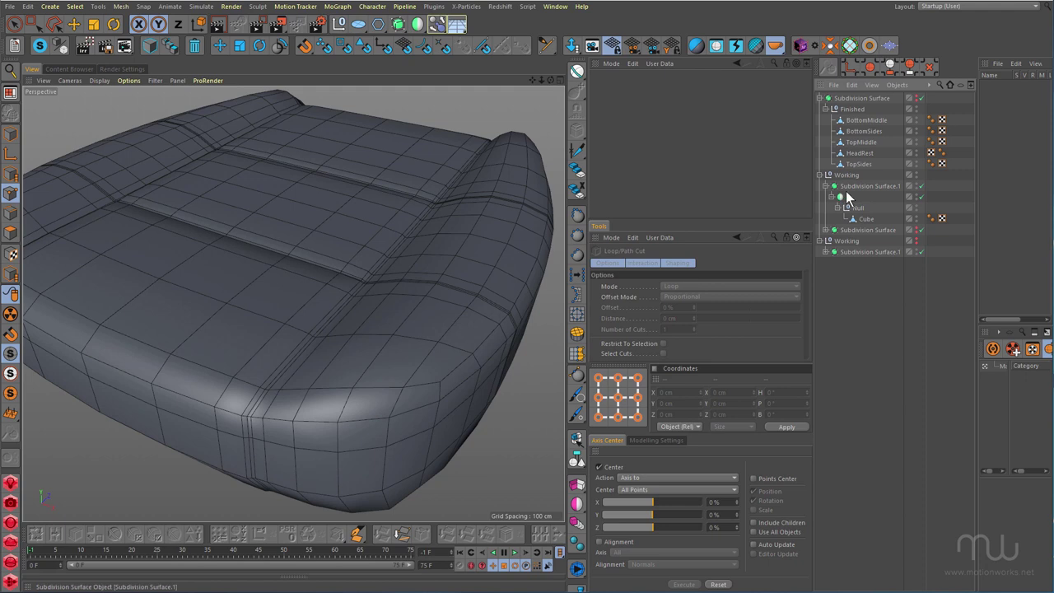
# - Bake the Subdivision Surface.1 generator to a mesh with Current State to Object
pyautogui.click(848, 186)
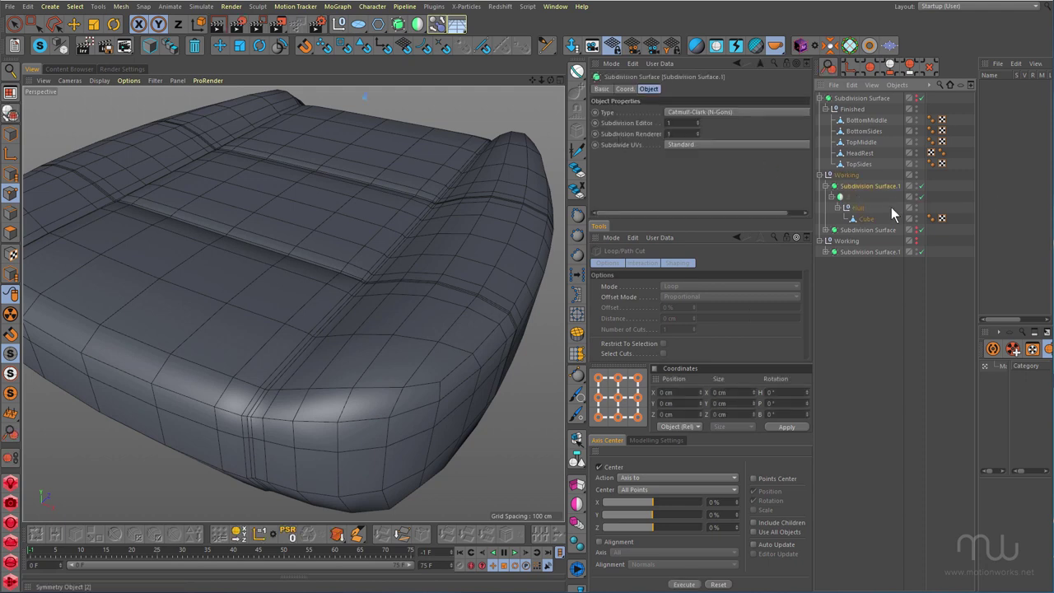
pyautogui.rightClick(856, 191)
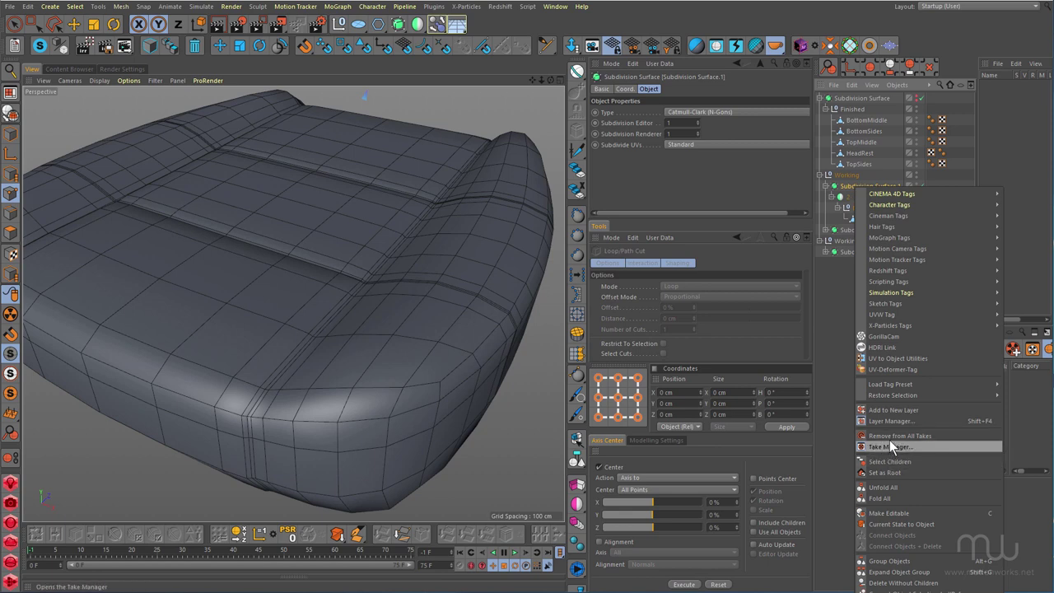
pyautogui.click(913, 522)
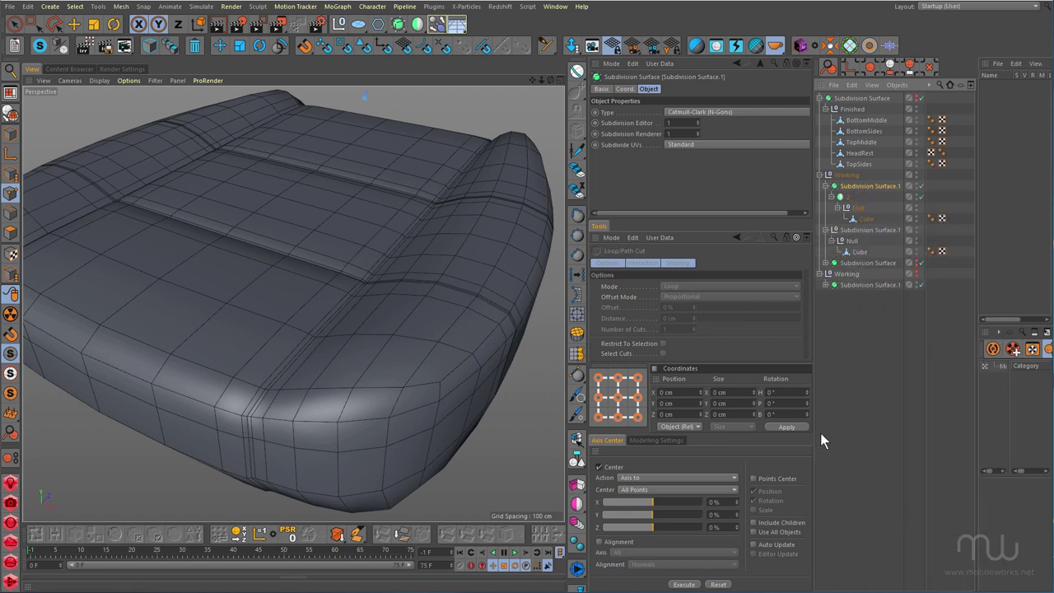
# - Archive the generator in the second Working group, delete the old Subdivision Surface.1 there, and place the baked Cube directly under the first Working
pyautogui.moveTo(850, 192); pyautogui.dragTo(849, 276)
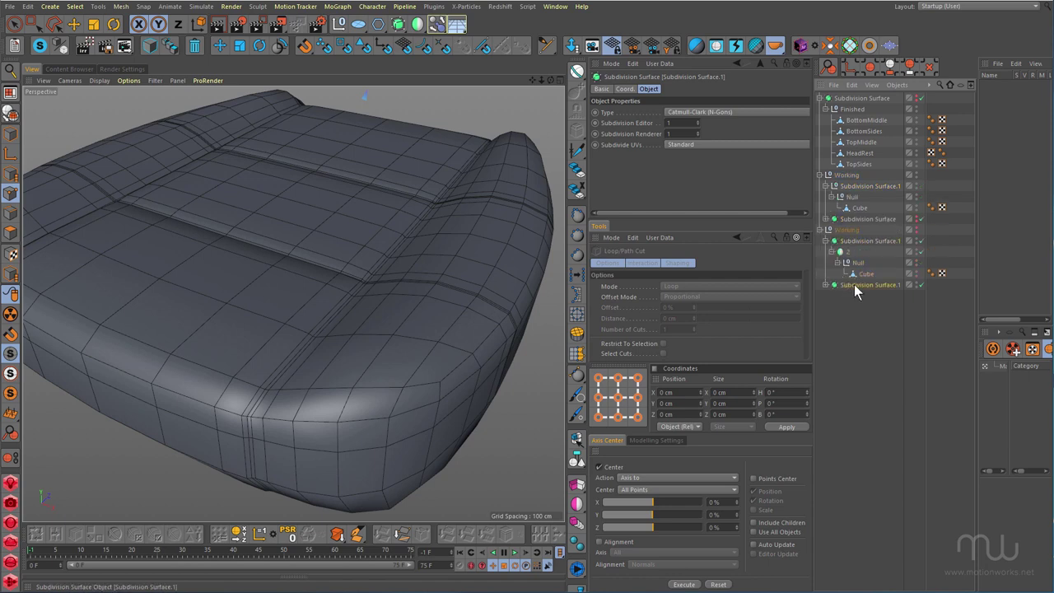
pyautogui.press('Delete')
pyautogui.click(820, 231)
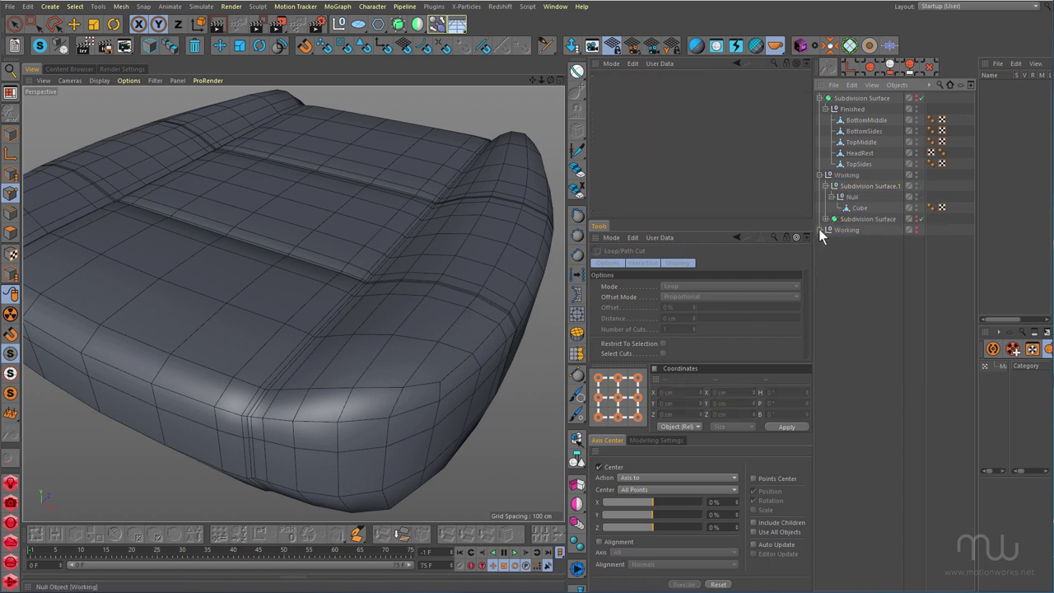
pyautogui.moveTo(857, 207); pyautogui.dragTo(843, 176)
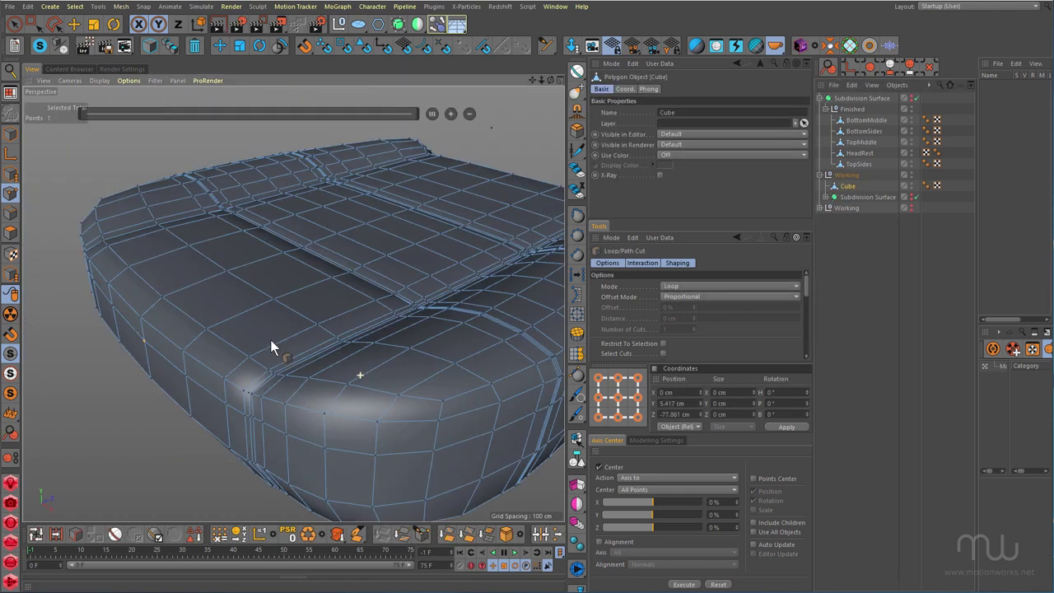
# - Loop-select the edge loop around the baked Cube's side and slide it upward with an Edge Slide offset of -20.919 %
pyautogui.keyDown('alt'); pyautogui.moveTo(270, 339); pyautogui.dragTo(369, 352); pyautogui.keyUp('alt')
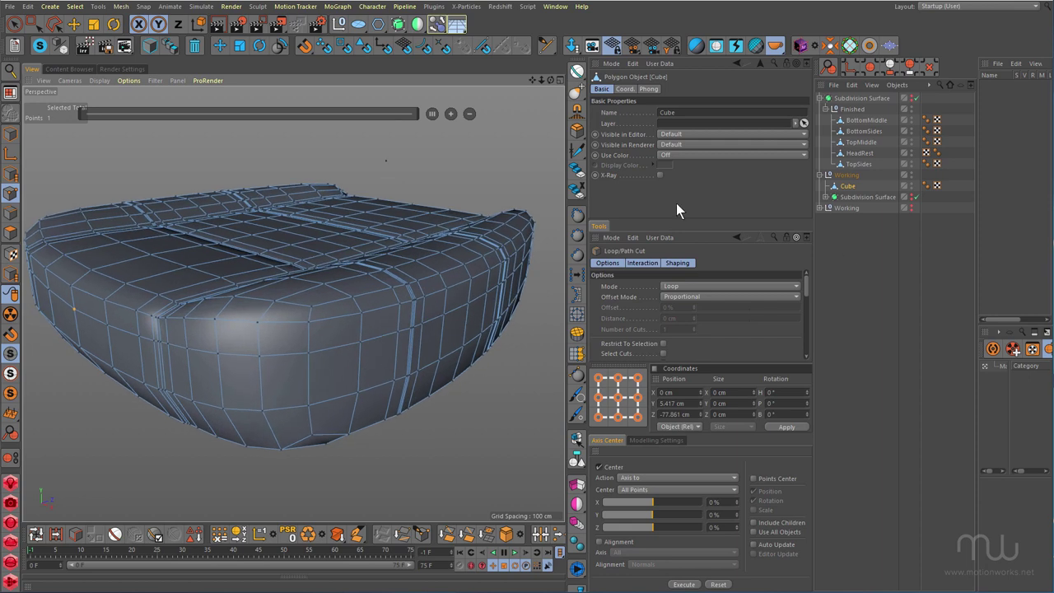
pyautogui.click(75, 24)
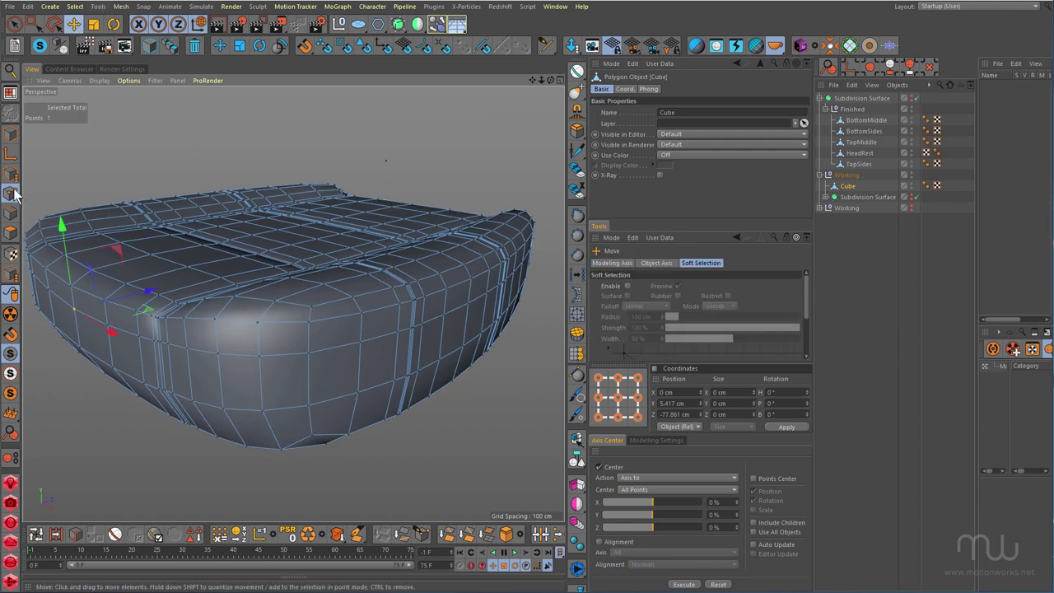
pyautogui.press('2')
pyautogui.doubleClick(308, 342)
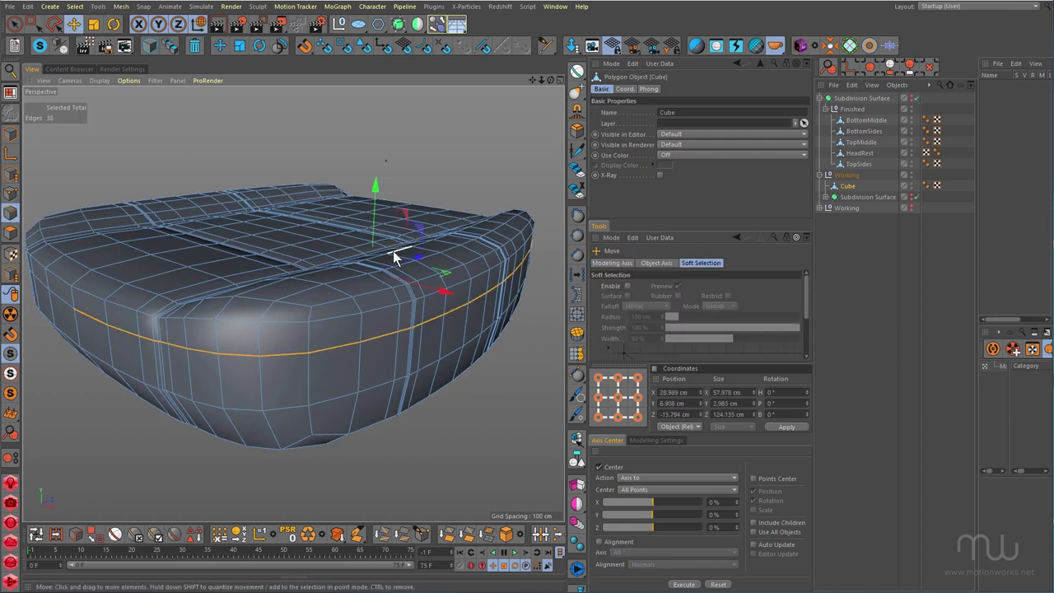
pyautogui.press('m')
pyautogui.press('o')
pyautogui.moveTo(288, 351); pyautogui.dragTo(321, 352)
# - Loop-select the narrow polygon strip along the lengthwise groove between the Cube's middle section and its right-hand side panel
pyautogui.scroll(-2, 299, 322)
pyautogui.keyDown('alt'); pyautogui.moveTo(321, 351); pyautogui.dragTo(337, 341, button='right'); pyautogui.keyUp('alt')
pyautogui.moveTo(338, 348)
pyautogui.keyDown('alt'); pyautogui.mouseDown()
pyautogui.moveTo(308, 445)
pyautogui.moveTo(259, 450)
pyautogui.moveTo(325, 326)
pyautogui.moveTo(375, 287)
pyautogui.moveTo(344, 348)
pyautogui.mouseUp(); pyautogui.keyUp('alt')
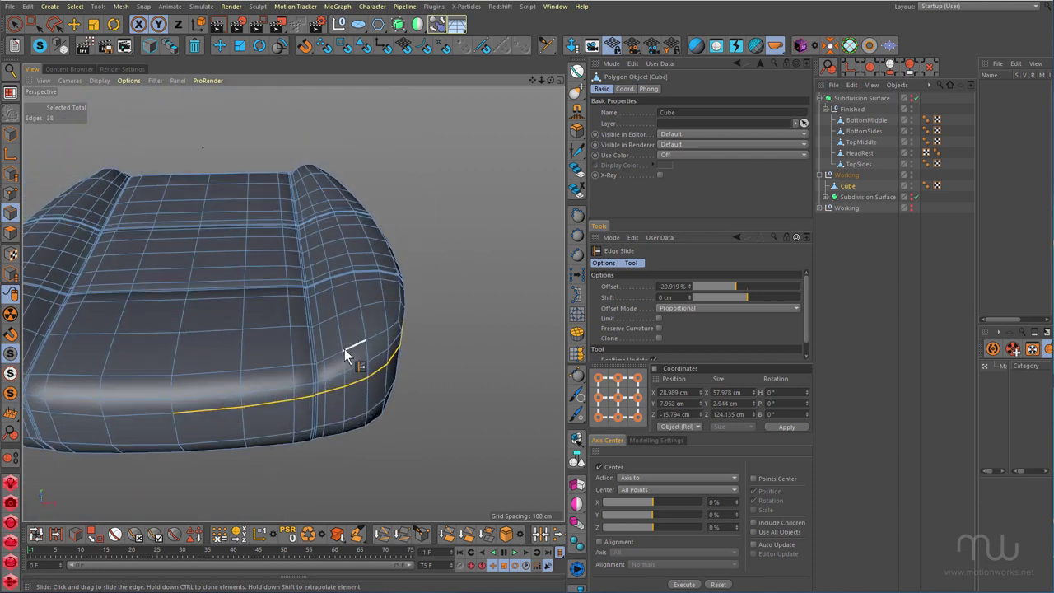
pyautogui.press('u')
pyautogui.press('l')
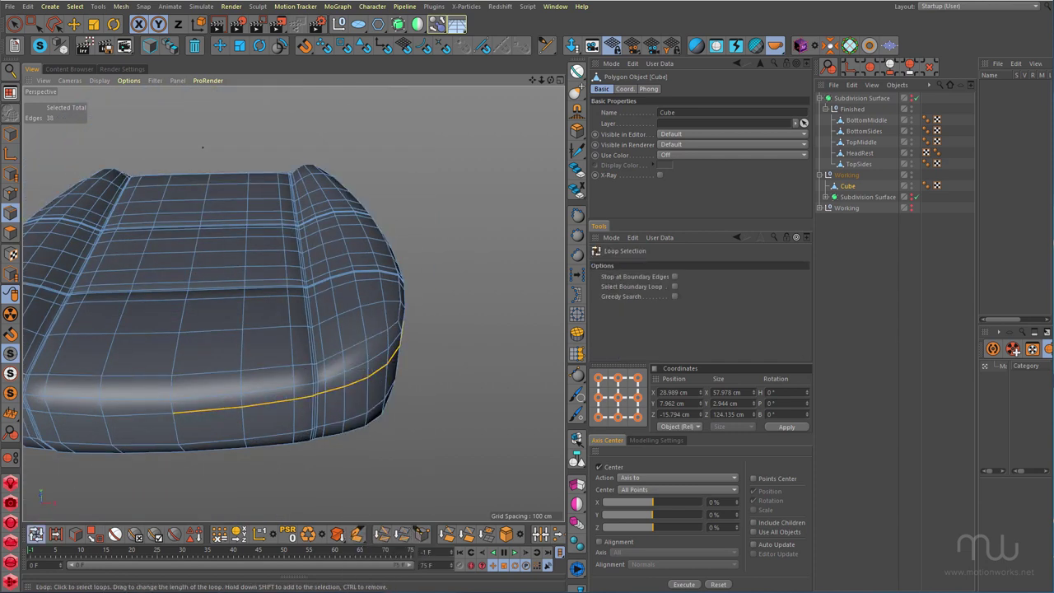
pyautogui.press('Return')
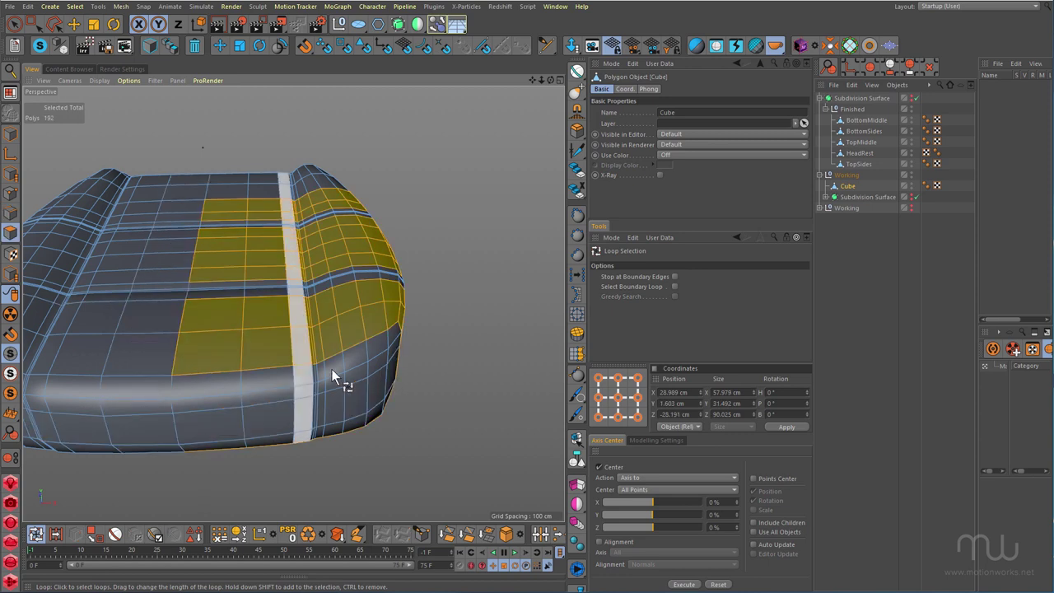
pyautogui.keyDown('alt'); pyautogui.moveTo(302, 393); pyautogui.dragTo(364, 334, button='right'); pyautogui.keyUp('alt')
pyautogui.scroll(-3, 364, 333)
pyautogui.keyDown('alt'); pyautogui.moveTo(314, 332); pyautogui.dragTo(412, 299); pyautogui.keyUp('alt')
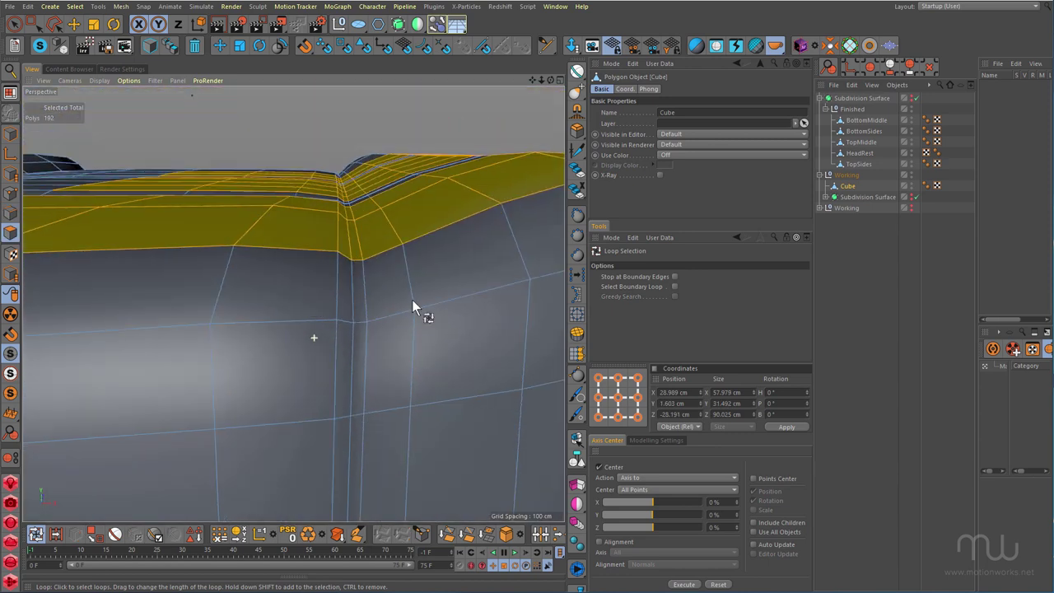
pyautogui.click(377, 325)
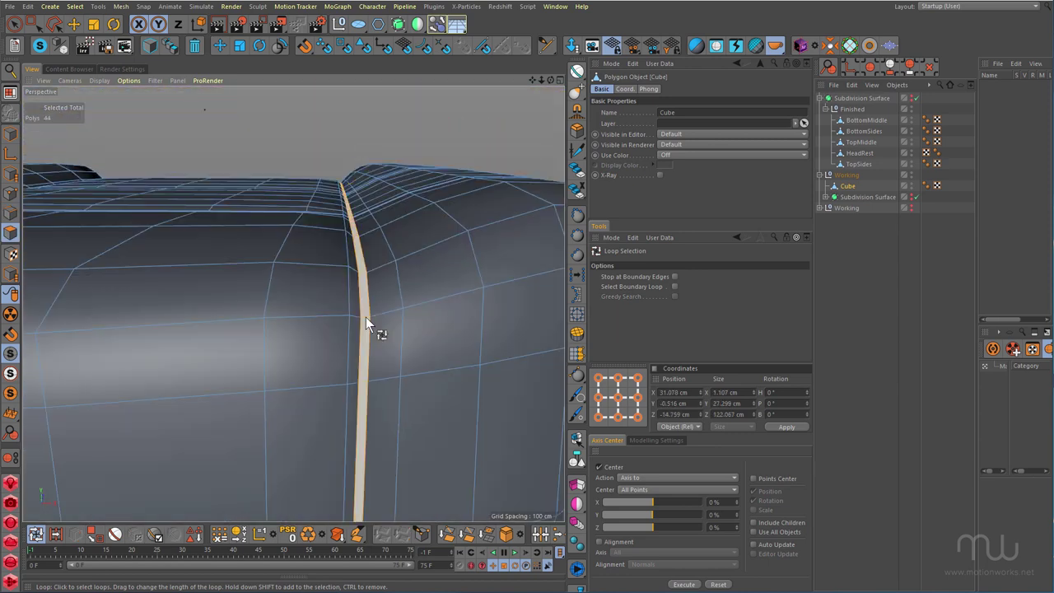
# - Fill-select the side panel beyond the groove, split it into its own object and delete those polygons from the Cube
pyautogui.press('u')
pyautogui.press('f')
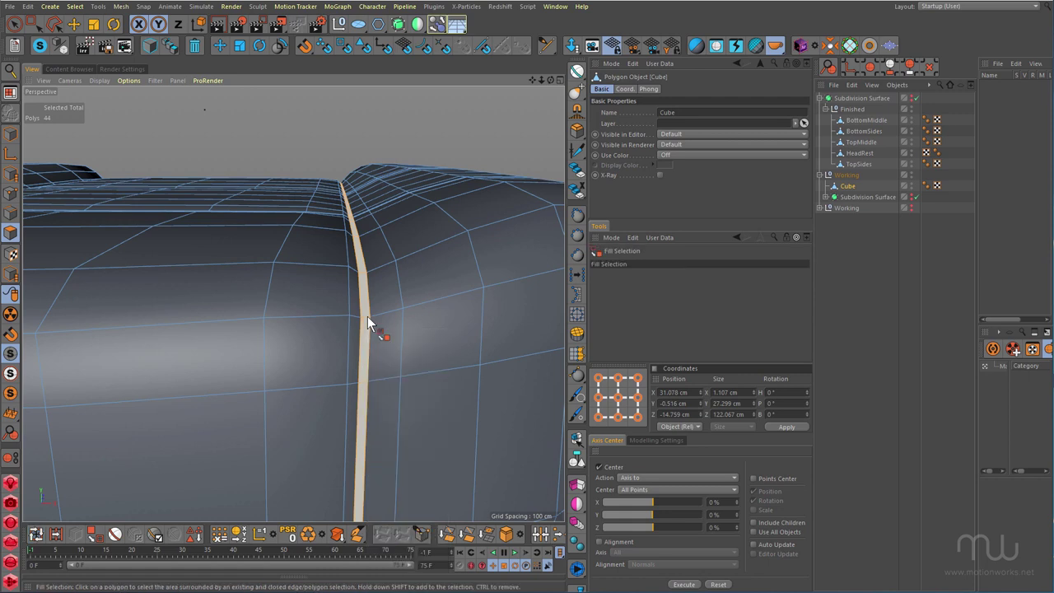
pyautogui.click(462, 284)
pyautogui.keyDown('alt'); pyautogui.moveTo(463, 284); pyautogui.dragTo(346, 323); pyautogui.keyUp('alt')
pyautogui.press('u')
pyautogui.press('p')
pyautogui.press('Delete')
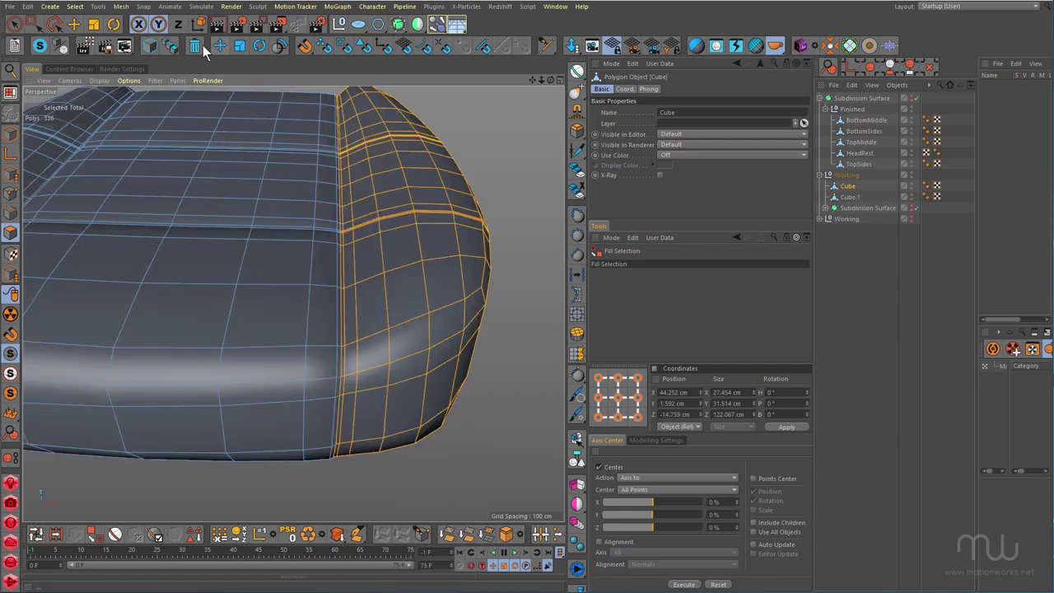
pyautogui.click(197, 46)
# - Select the split side panel Cube.1 and remove the closely spaced edge loops left across it by the cross groove
pyautogui.moveTo(347, 233)
pyautogui.keyDown('alt'); pyautogui.mouseDown()
pyautogui.moveTo(346, 258)
pyautogui.moveTo(352, 223)
pyautogui.mouseUp(); pyautogui.keyUp('alt')
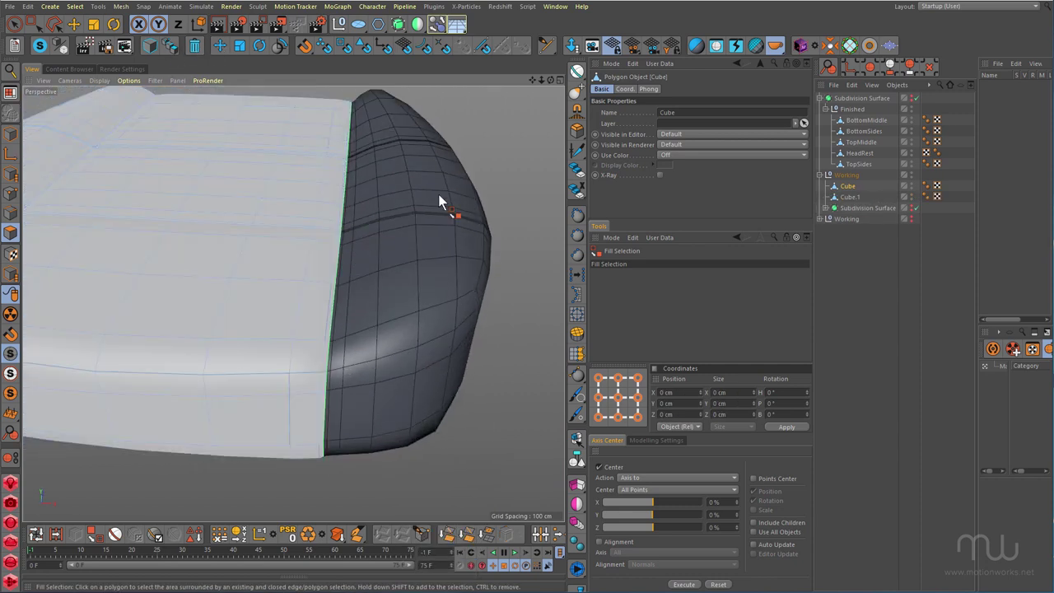
pyautogui.click(850, 198)
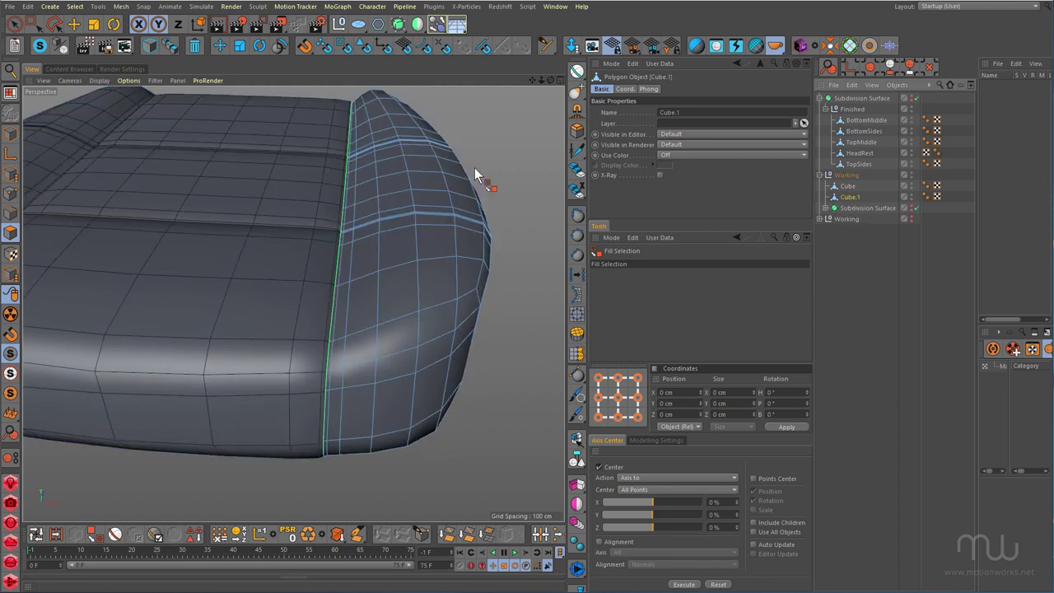
pyautogui.click(73, 25)
pyautogui.keyDown('alt'); pyautogui.moveTo(294, 303); pyautogui.dragTo(266, 230); pyautogui.keyUp('alt')
pyautogui.keyDown('alt'); pyautogui.moveTo(398, 263); pyautogui.dragTo(232, 308); pyautogui.keyUp('alt')
pyautogui.keyDown('alt'); pyautogui.moveTo(260, 311); pyautogui.dragTo(361, 269, button='right'); pyautogui.keyUp('alt')
pyautogui.keyDown('alt'); pyautogui.moveTo(294, 304); pyautogui.dragTo(278, 257); pyautogui.keyUp('alt')
pyautogui.doubleClick(303, 368)
pyautogui.doubleClick(311, 229)
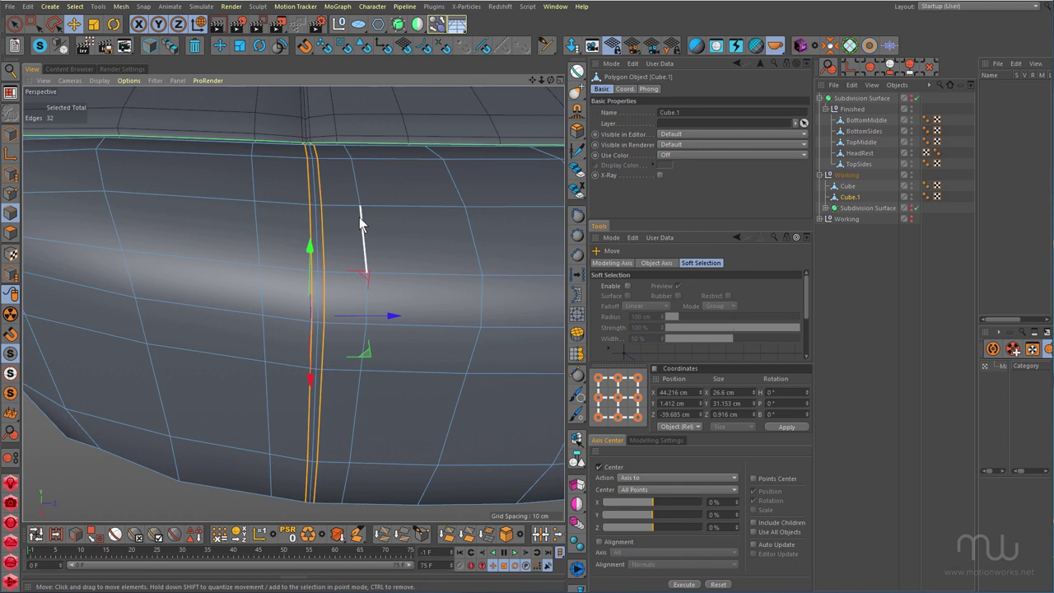
pyautogui.keyDown('shift'); pyautogui.doubleClick(360, 221); pyautogui.keyUp('shift')
pyautogui.rightClick(425, 170)
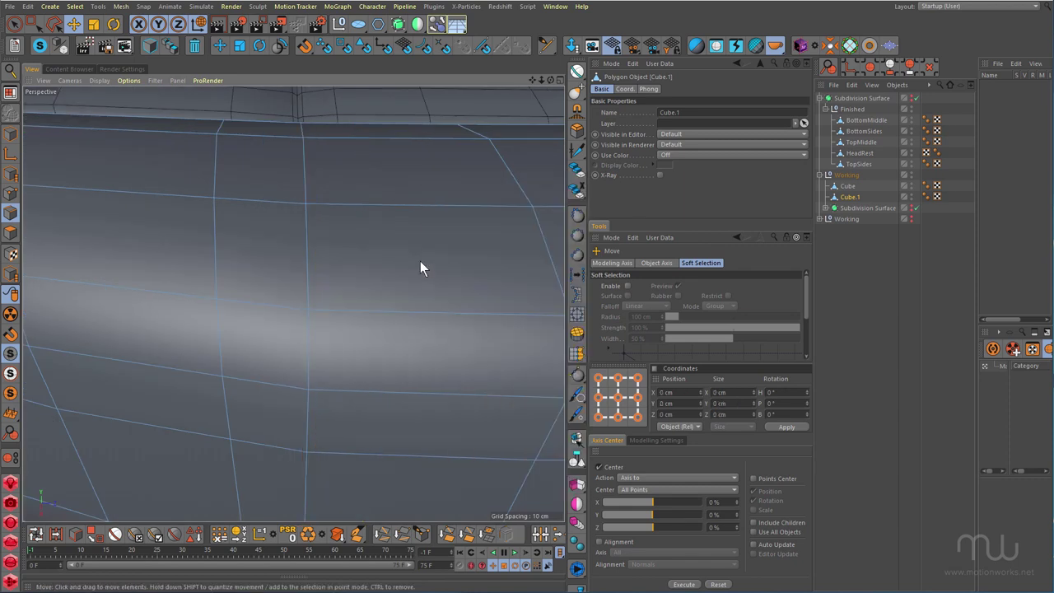
# - Loop-select another crosswise edge loop on the Cube.1 side panel and remove it to even out the mesh spacing
pyautogui.keyDown('alt'); pyautogui.moveTo(420, 261); pyautogui.dragTo(351, 244); pyautogui.keyUp('alt')
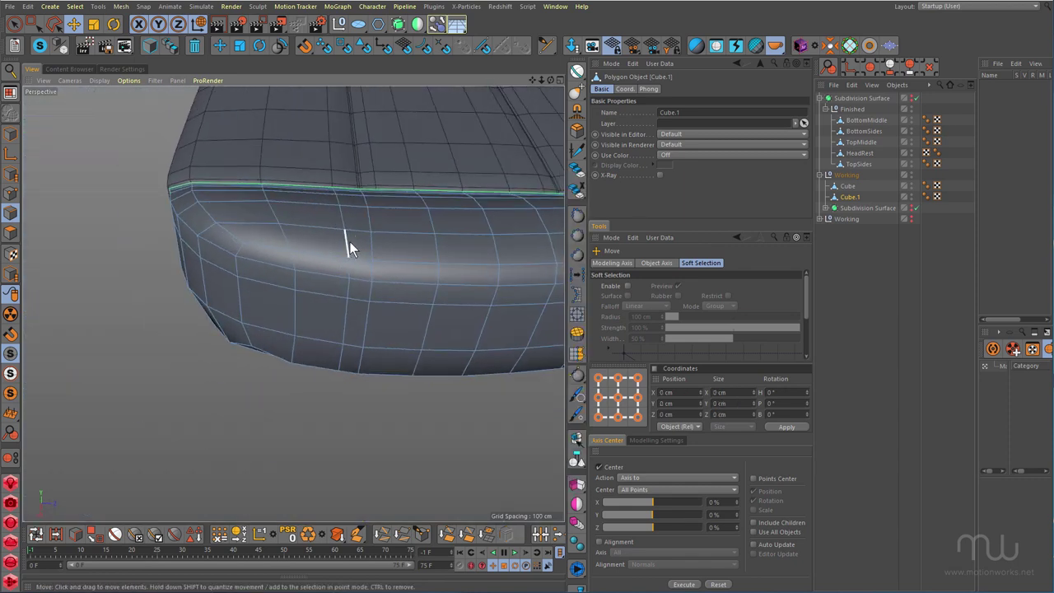
pyautogui.doubleClick(344, 222)
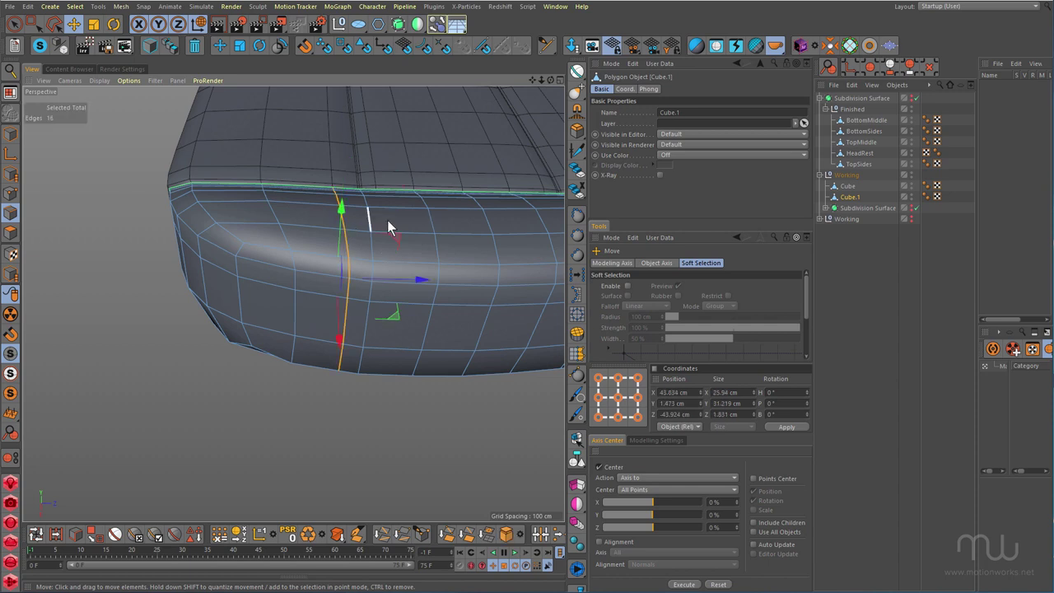
pyautogui.rightClick(452, 237)
pyautogui.click(470, 332)
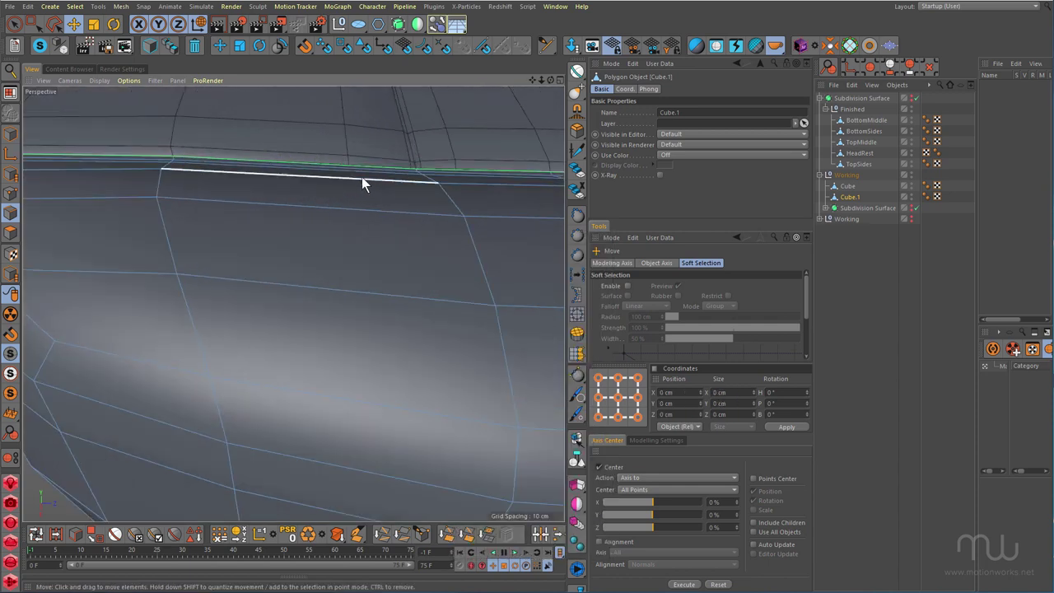
pyautogui.keyDown('alt'); pyautogui.moveTo(362, 177); pyautogui.dragTo(496, 186); pyautogui.keyUp('alt')
pyautogui.keyDown('alt'); pyautogui.moveTo(426, 198); pyautogui.dragTo(329, 236, button='right'); pyautogui.keyUp('alt')
pyautogui.keyDown('alt'); pyautogui.moveTo(329, 236); pyautogui.dragTo(402, 282); pyautogui.keyUp('alt')
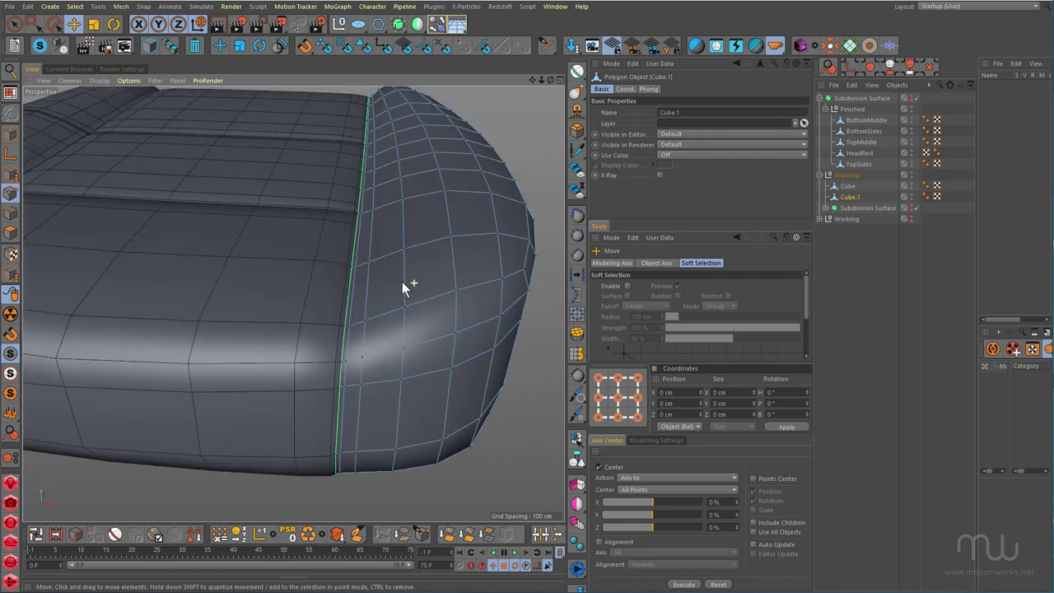
pyautogui.keyDown('alt'); pyautogui.moveTo(402, 279); pyautogui.dragTo(358, 285, button='right'); pyautogui.keyUp('alt')
pyautogui.keyDown('alt'); pyautogui.moveTo(358, 285); pyautogui.dragTo(354, 300, button='middle'); pyautogui.keyUp('alt')
# - Select the points left of the Cube's centre line with Rectangle Selection and delete that half of the mesh
pyautogui.click(847, 187)
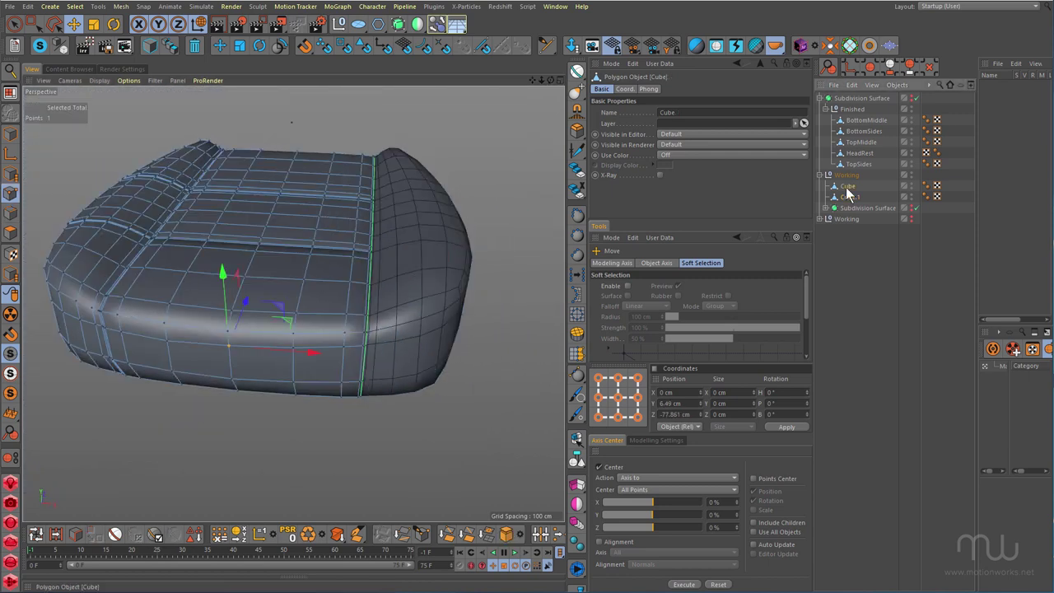
pyautogui.keyDown('alt'); pyautogui.moveTo(350, 214); pyautogui.dragTo(326, 228, button='right'); pyautogui.keyUp('alt')
pyautogui.keyDown('alt'); pyautogui.moveTo(326, 227); pyautogui.dragTo(325, 272, button='middle'); pyautogui.keyUp('alt')
pyautogui.keyDown('alt'); pyautogui.moveTo(324, 272); pyautogui.dragTo(326, 294); pyautogui.keyUp('alt')
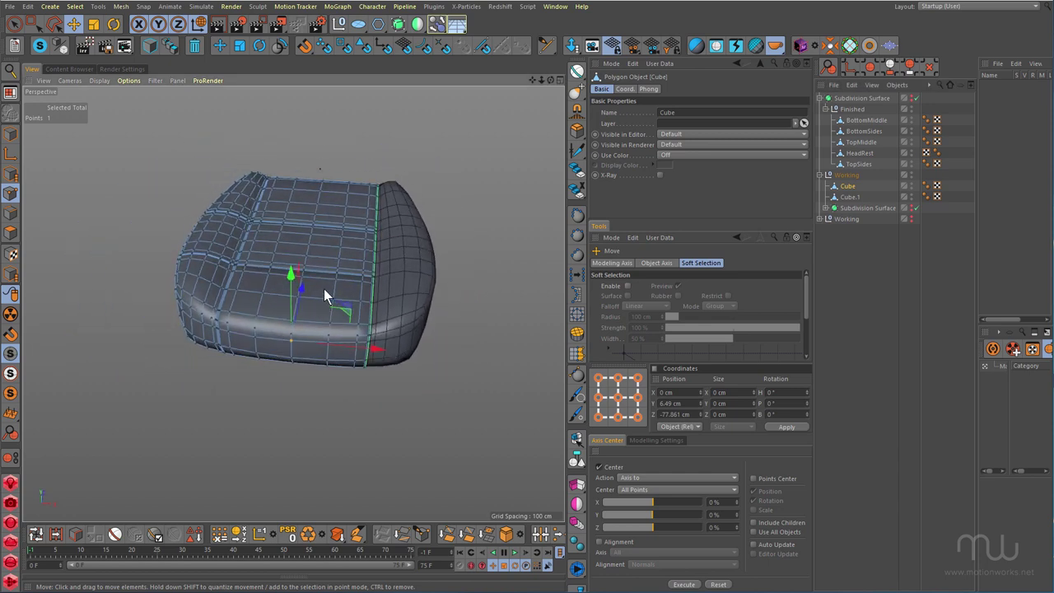
pyautogui.keyDown('alt'); pyautogui.moveTo(323, 288); pyautogui.dragTo(365, 264, button='middle'); pyautogui.keyUp('alt')
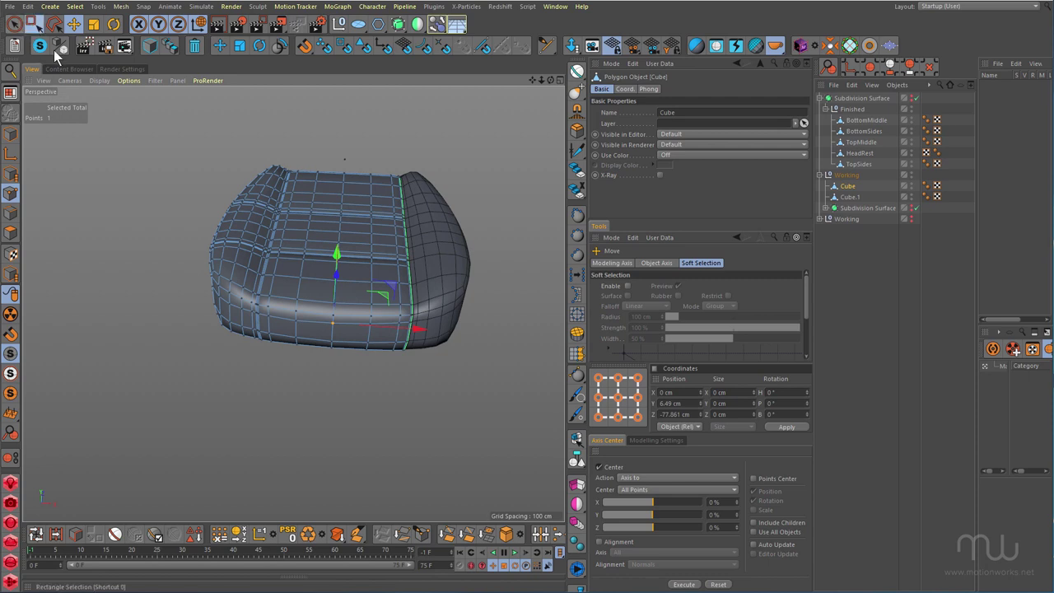
pyautogui.click(33, 25)
pyautogui.moveTo(189, 168); pyautogui.dragTo(330, 471)
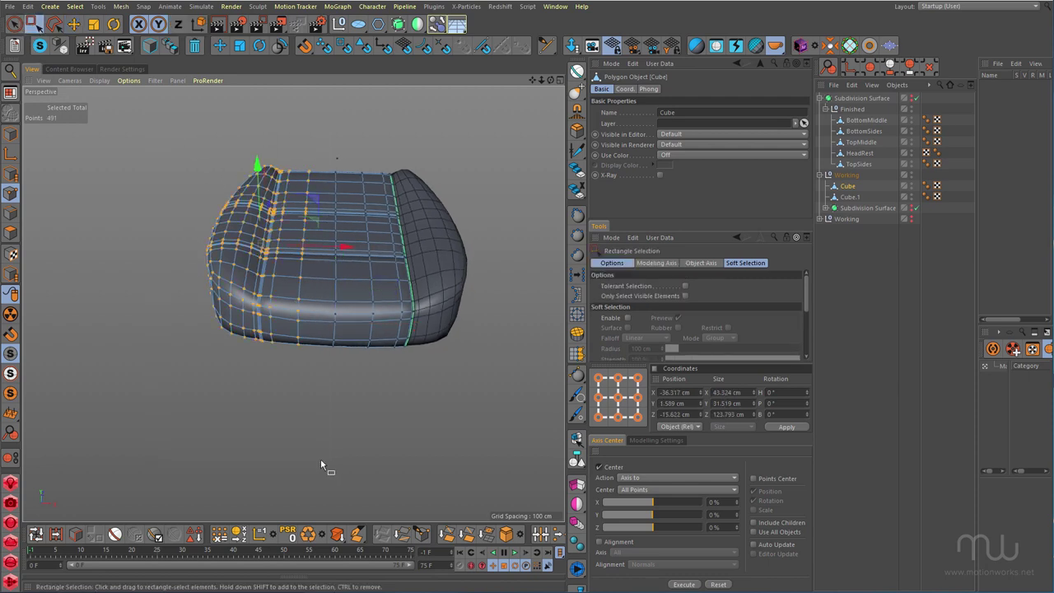
pyautogui.press('Delete')
pyautogui.keyDown('alt'); pyautogui.moveTo(379, 204); pyautogui.dragTo(325, 224); pyautogui.keyUp('alt')
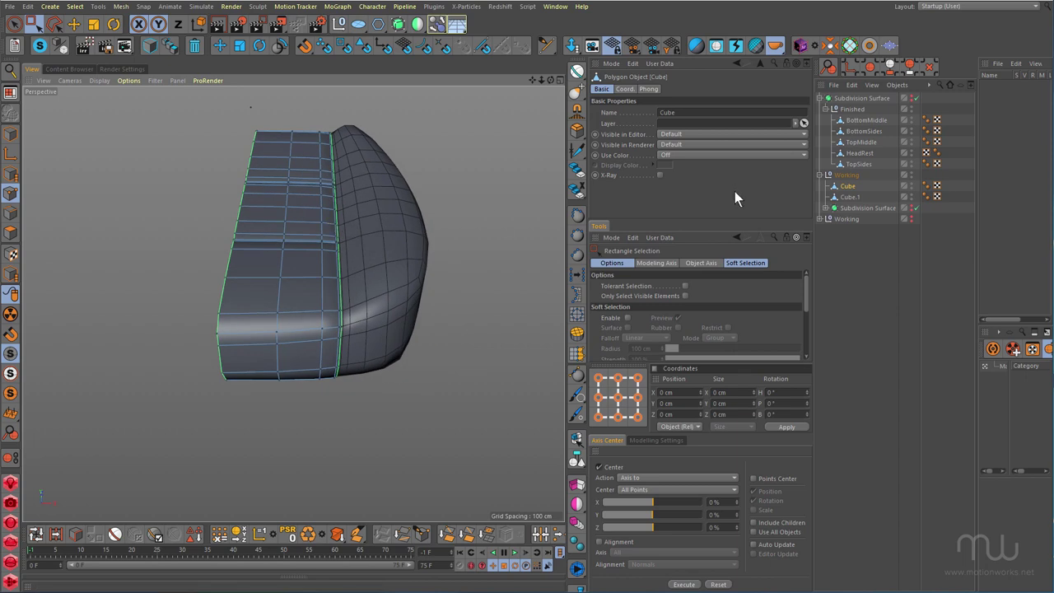
# - Place the halved Cube under a Symmetry object mirrored across the ZY plane
pyautogui.click(11, 133)
pyautogui.keyDown('alt'); pyautogui.moveTo(314, 210); pyautogui.dragTo(339, 221); pyautogui.keyUp('alt')
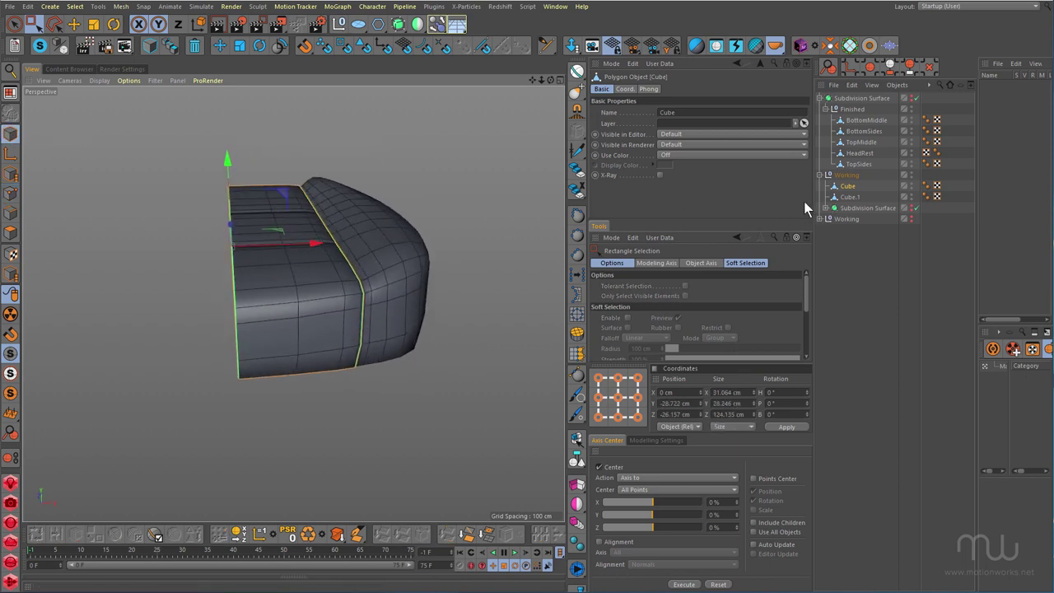
pyautogui.click(418, 25)
pyautogui.keyDown('alt'); pyautogui.moveTo(377, 183); pyautogui.dragTo(285, 288); pyautogui.keyUp('alt')
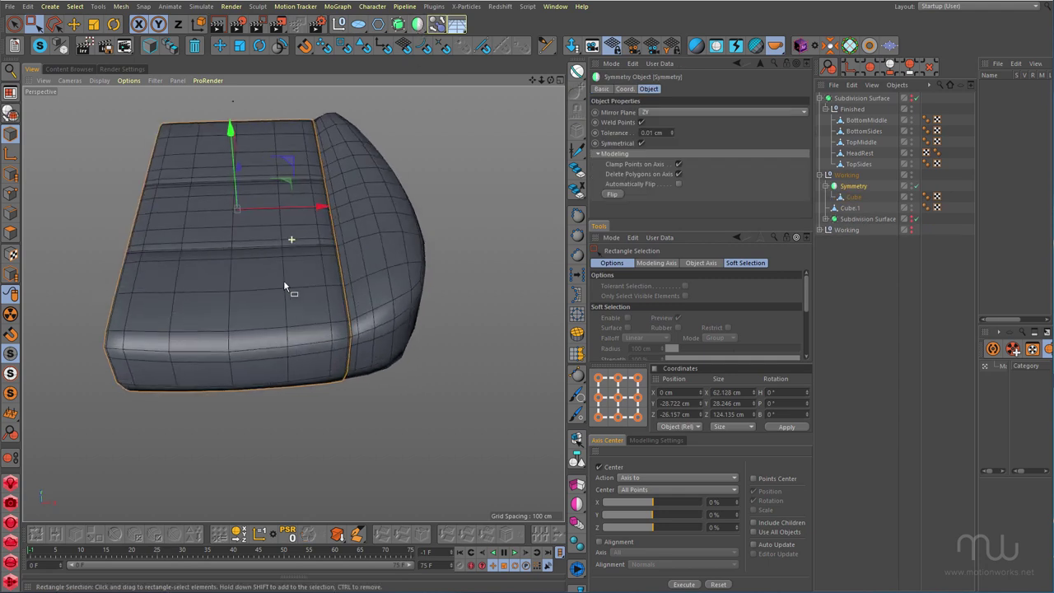
# - Move Cube.1 under the Symmetry object and group it with the Cube in a Null
pyautogui.click(853, 208)
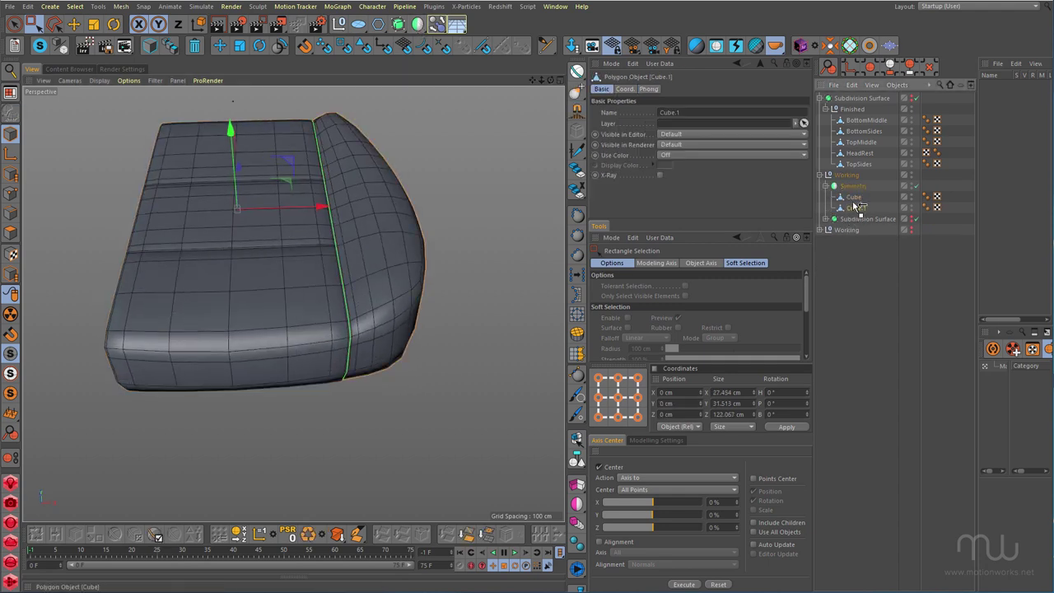
pyautogui.keyDown('ctrl'); pyautogui.click(854, 198); pyautogui.keyUp('ctrl')
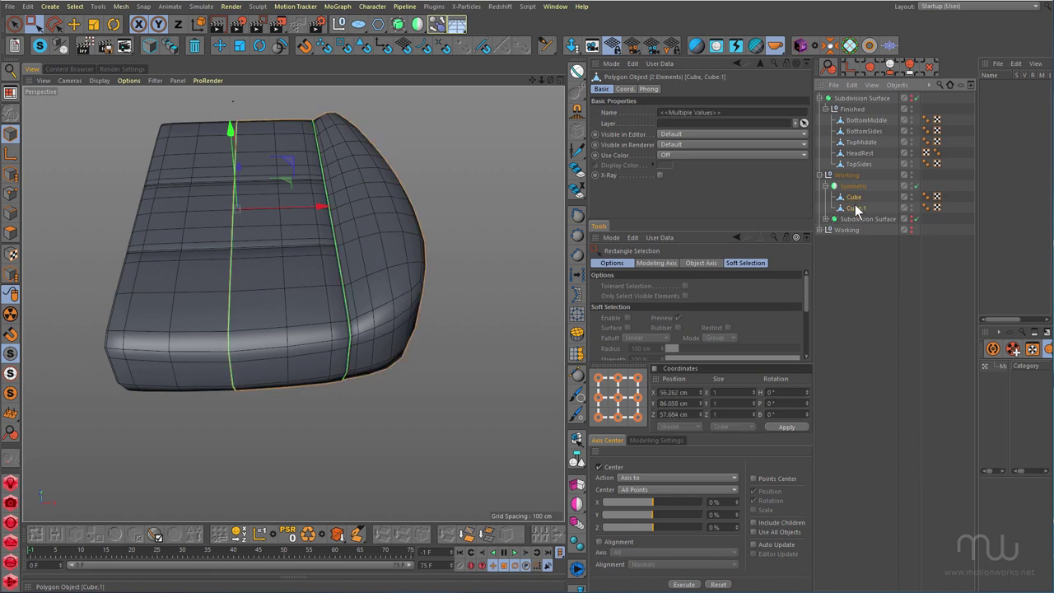
pyautogui.hotkey('alt', 'g')
pyautogui.keyDown('alt'); pyautogui.moveTo(269, 280); pyautogui.dragTo(217, 242); pyautogui.keyUp('alt')
pyautogui.keyDown('alt'); pyautogui.moveTo(217, 310); pyautogui.dragTo(247, 298, button='right'); pyautogui.keyUp('alt')
pyautogui.keyDown('alt'); pyautogui.moveTo(247, 300); pyautogui.dragTo(280, 316); pyautogui.keyUp('alt')
pyautogui.keyDown('alt'); pyautogui.moveTo(294, 303); pyautogui.dragTo(252, 322, button='right'); pyautogui.keyUp('alt')
pyautogui.keyDown('alt'); pyautogui.moveTo(269, 318); pyautogui.dragTo(271, 354); pyautogui.keyUp('alt')
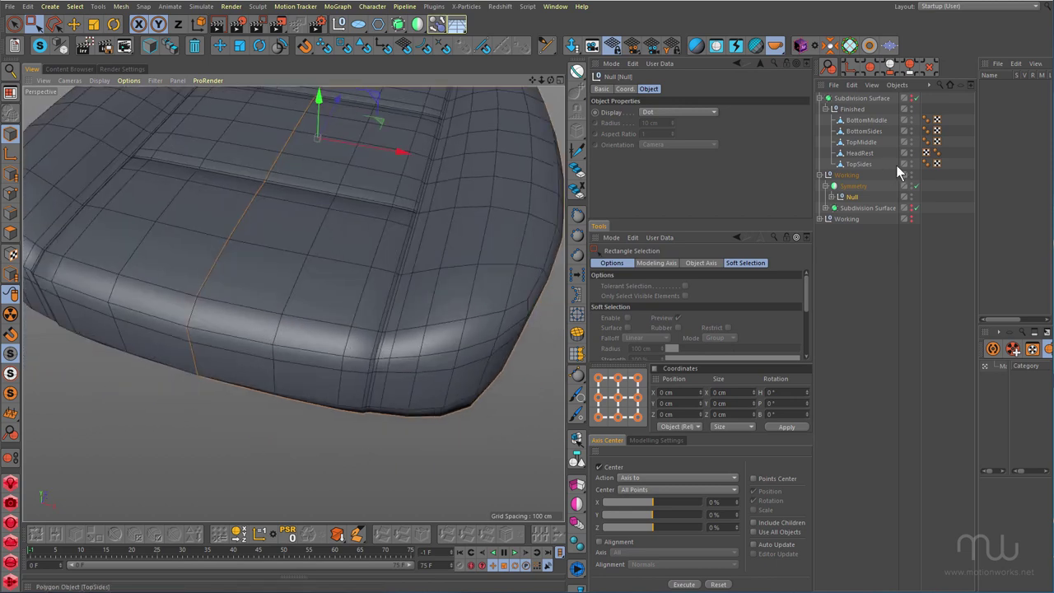
# - Expand the Null and inspect the Cube's middle panel in point mode along its seam with the side panel
pyautogui.click(830, 198)
pyautogui.click(859, 208)
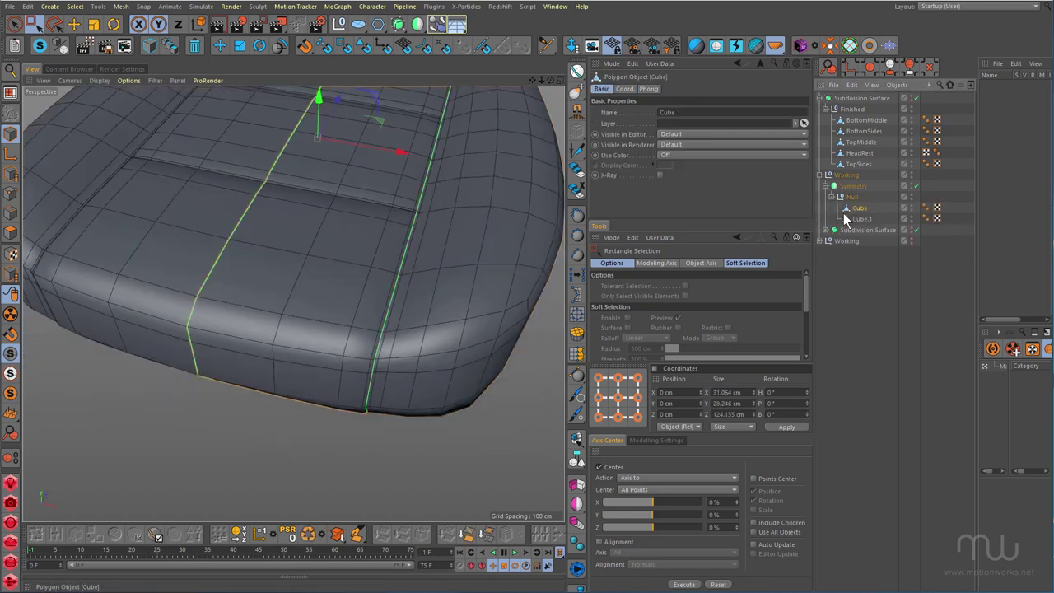
pyautogui.keyDown('alt'); pyautogui.moveTo(466, 251); pyautogui.dragTo(444, 269, button='middle'); pyautogui.keyUp('alt')
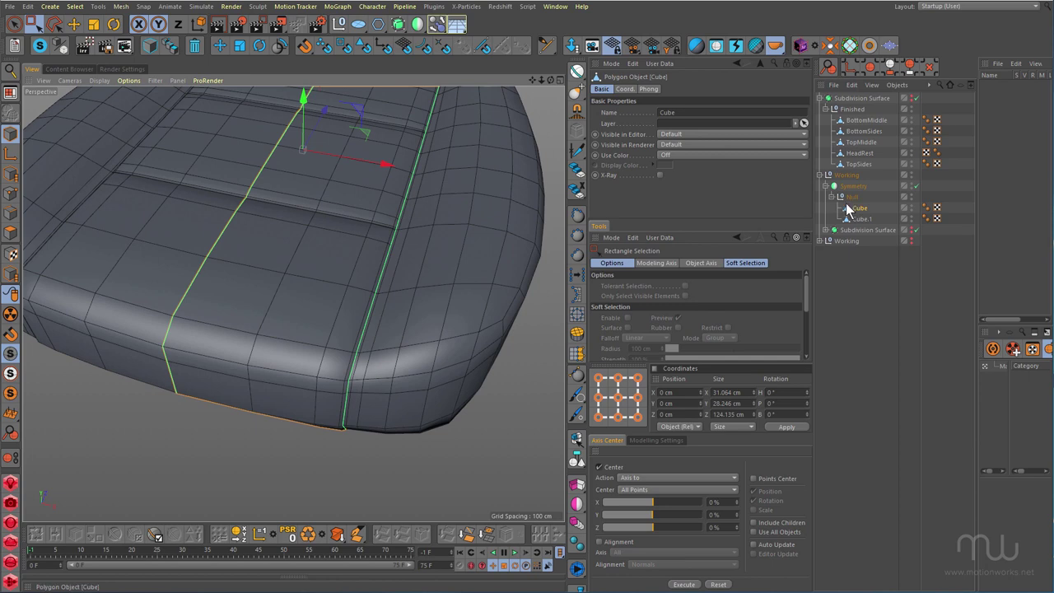
pyautogui.press('Return')
pyautogui.keyDown('alt'); pyautogui.moveTo(401, 281); pyautogui.dragTo(378, 329); pyautogui.keyUp('alt')
pyautogui.keyDown('alt'); pyautogui.moveTo(478, 240); pyautogui.dragTo(338, 335); pyautogui.keyUp('alt')
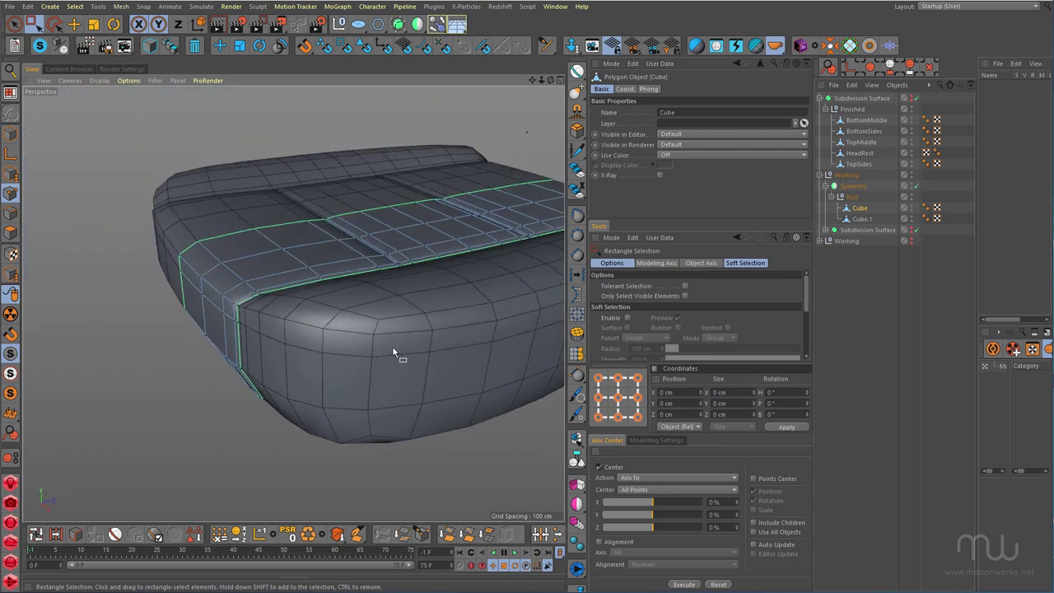
# - Wrap the Symmetry object in a Subdivision Surface and render the smoothed cushion in the viewport
pyautogui.click(853, 188)
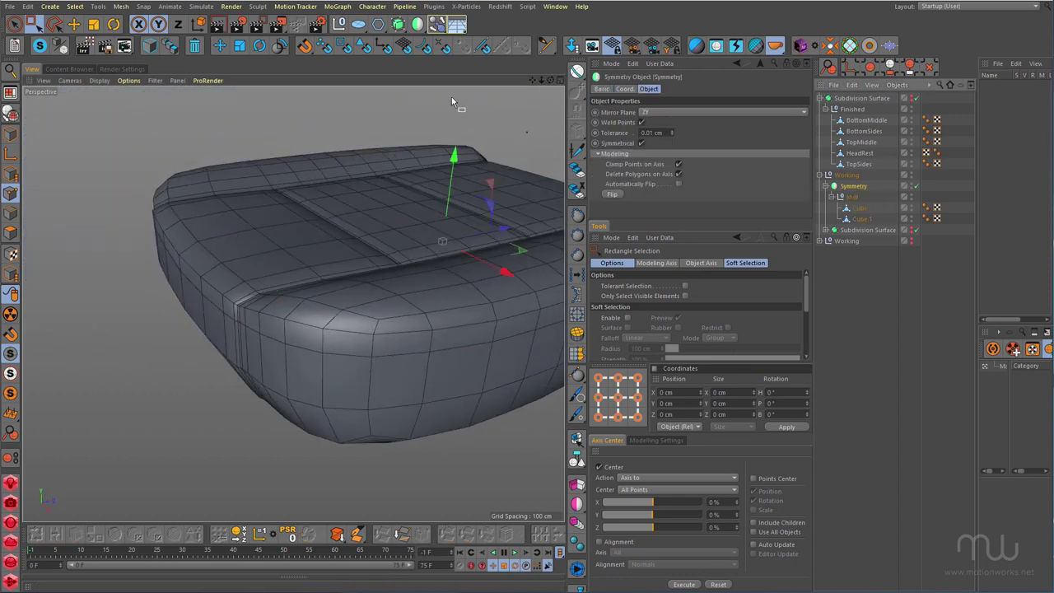
pyautogui.keyDown('alt'); pyautogui.click(403, 31); pyautogui.keyUp('alt')
pyautogui.keyDown('alt'); pyautogui.moveTo(360, 176); pyautogui.dragTo(316, 259, button='right'); pyautogui.keyUp('alt')
pyautogui.keyDown('alt'); pyautogui.moveTo(316, 259); pyautogui.dragTo(373, 307); pyautogui.keyUp('alt')
pyautogui.hotkey('ctrl', 'r')
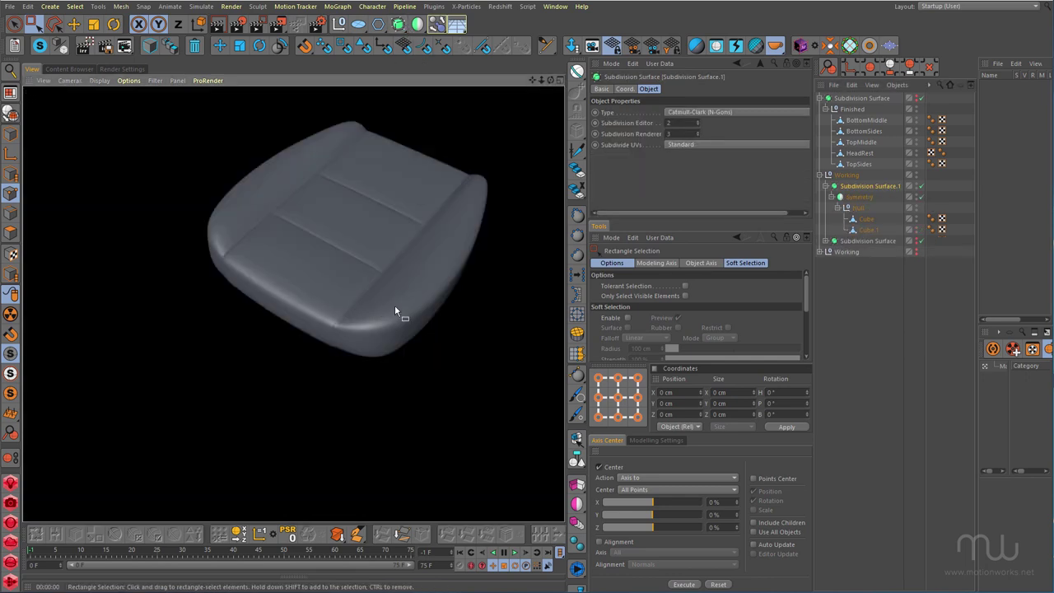
pyautogui.keyDown('alt'); pyautogui.moveTo(392, 301); pyautogui.dragTo(427, 274, button='right'); pyautogui.keyUp('alt')
pyautogui.keyDown('alt'); pyautogui.moveTo(395, 289); pyautogui.dragTo(367, 231); pyautogui.keyUp('alt')
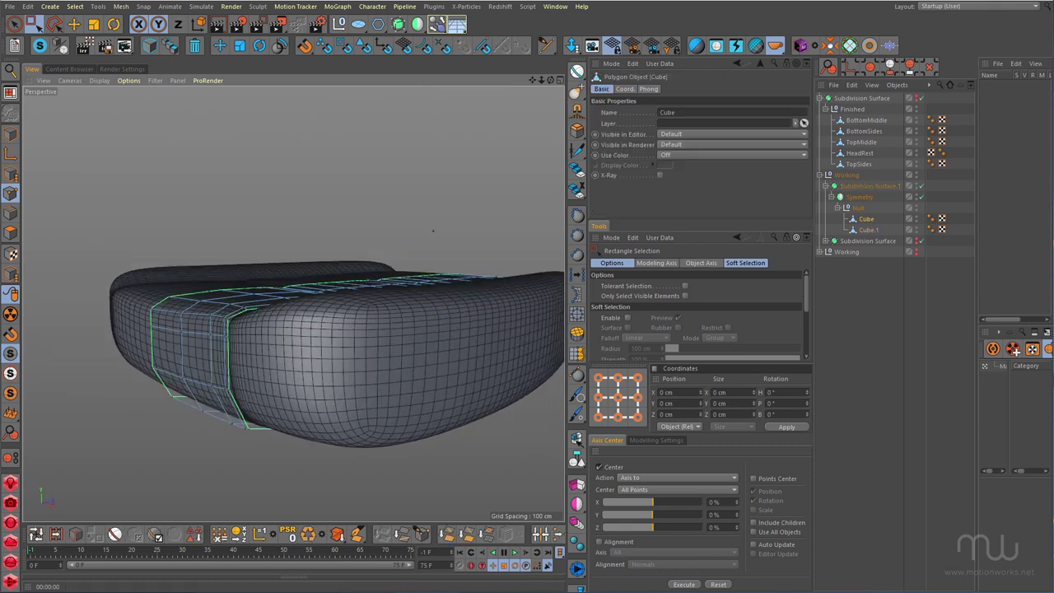
# - Bevel the edge loop running around Cube.1's side in Solid mode with a 0.16 cm offset
pyautogui.moveTo(1053, 74); pyautogui.dragTo(535, 61)
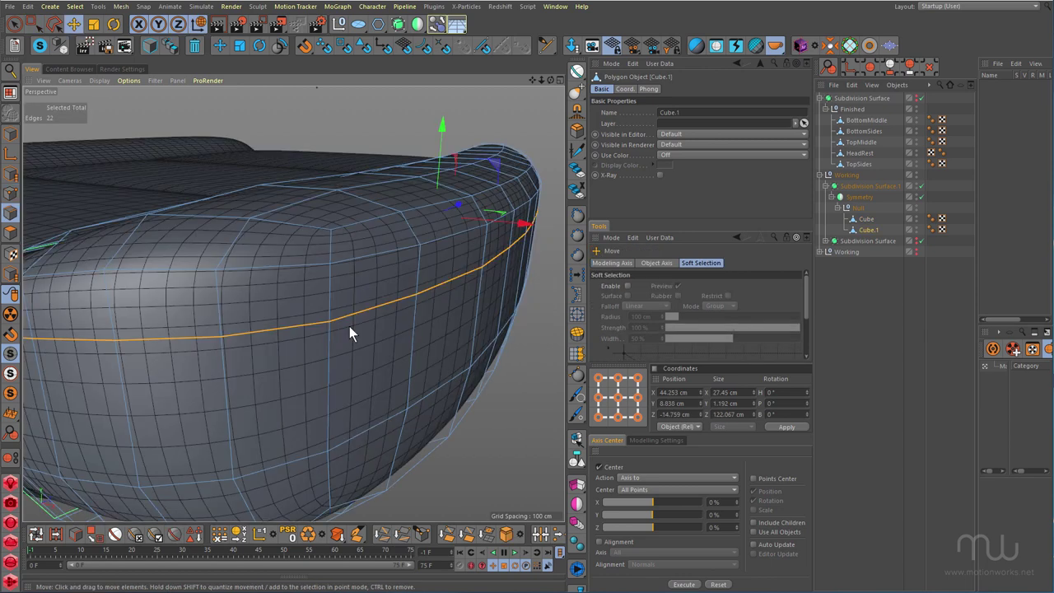
pyautogui.press('m')
pyautogui.press('s')
pyautogui.moveTo(351, 325); pyautogui.dragTo(351, 325)
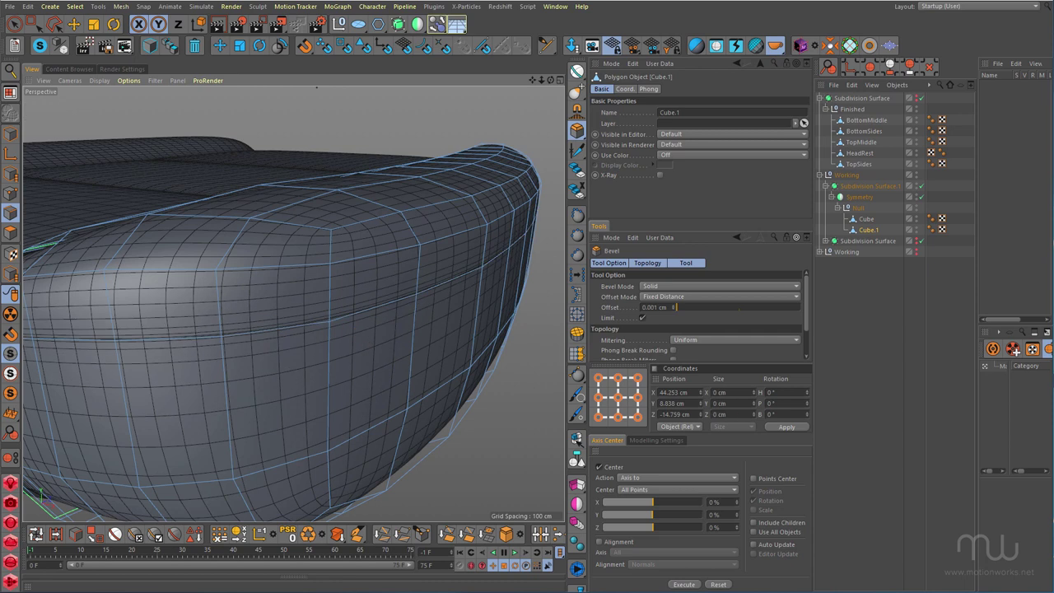
pyautogui.doubleClick(436, 288)
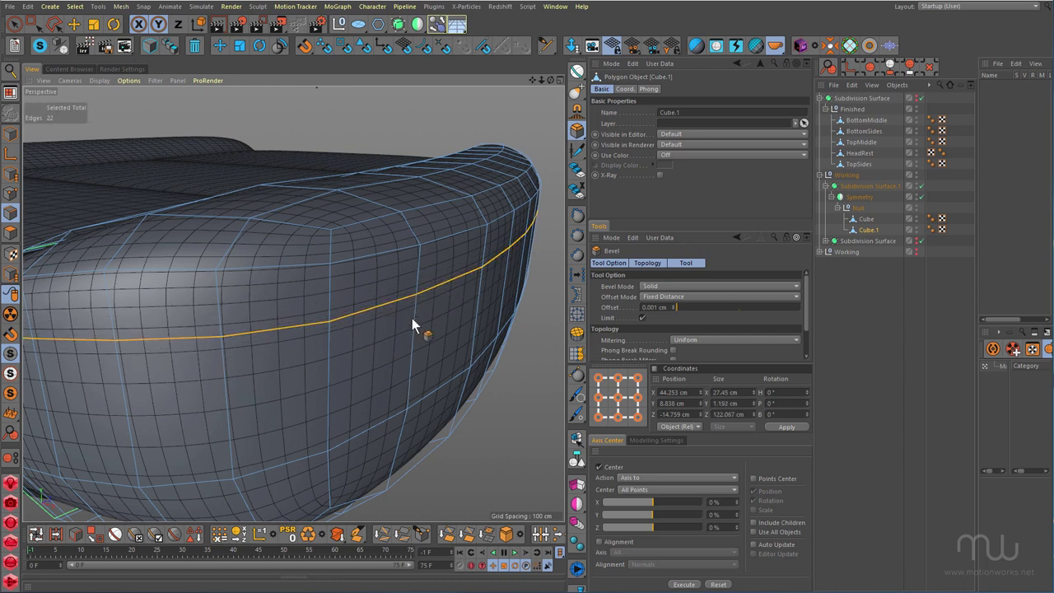
pyautogui.scroll(5, 366, 318)
pyautogui.moveTo(388, 294); pyautogui.dragTo(330, 287)
pyautogui.scroll(-6, 234, 293)
pyautogui.keyDown('alt'); pyautogui.moveTo(235, 293); pyautogui.dragTo(325, 292, button='right'); pyautogui.keyUp('alt')
pyautogui.keyDown('alt'); pyautogui.moveTo(325, 293); pyautogui.dragTo(310, 319); pyautogui.keyUp('alt')
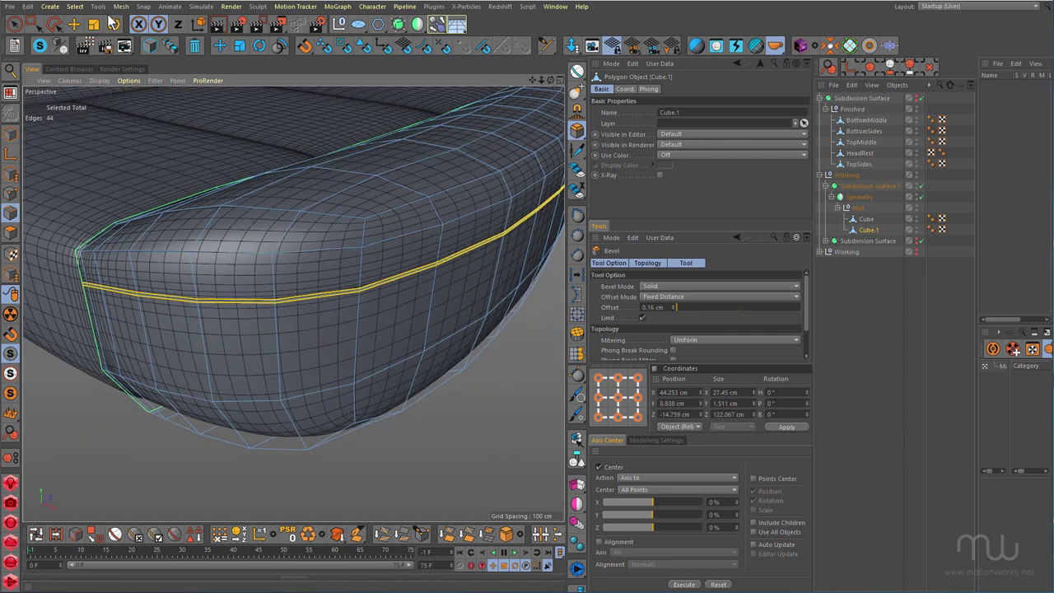
# - Select the centre edge loop of the bevelled band around Cube.1's side with the Move tool
pyautogui.click(74, 25)
pyautogui.keyDown('alt'); pyautogui.moveTo(369, 327); pyautogui.dragTo(324, 280); pyautogui.keyUp('alt')
pyautogui.scroll(5, 329, 293)
pyautogui.doubleClick(340, 279)
pyautogui.scroll(-5, 363, 289)
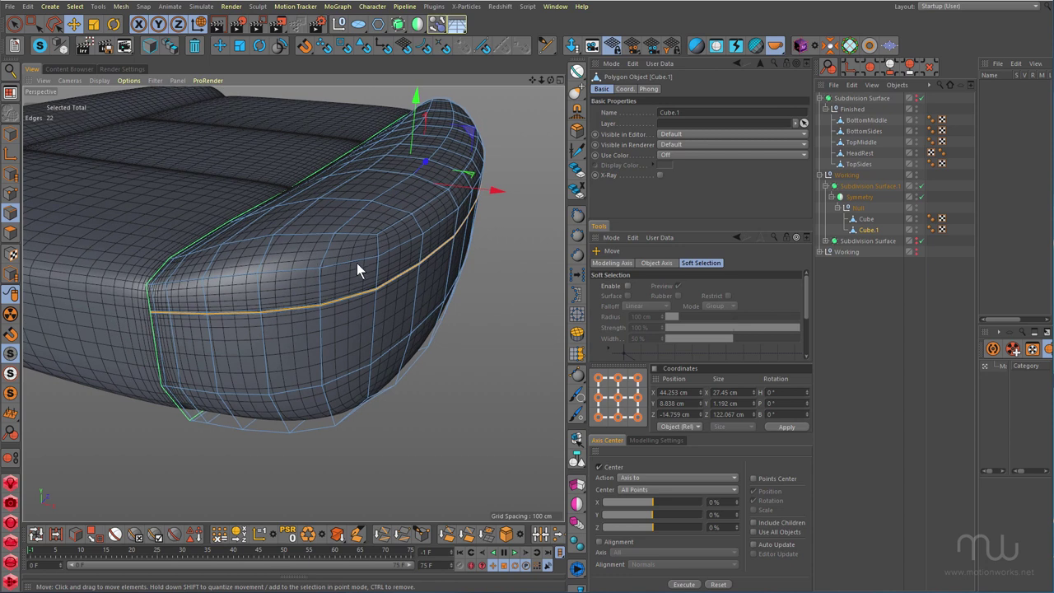
pyautogui.keyDown('alt'); pyautogui.moveTo(340, 244); pyautogui.dragTo(340, 265); pyautogui.keyUp('alt')
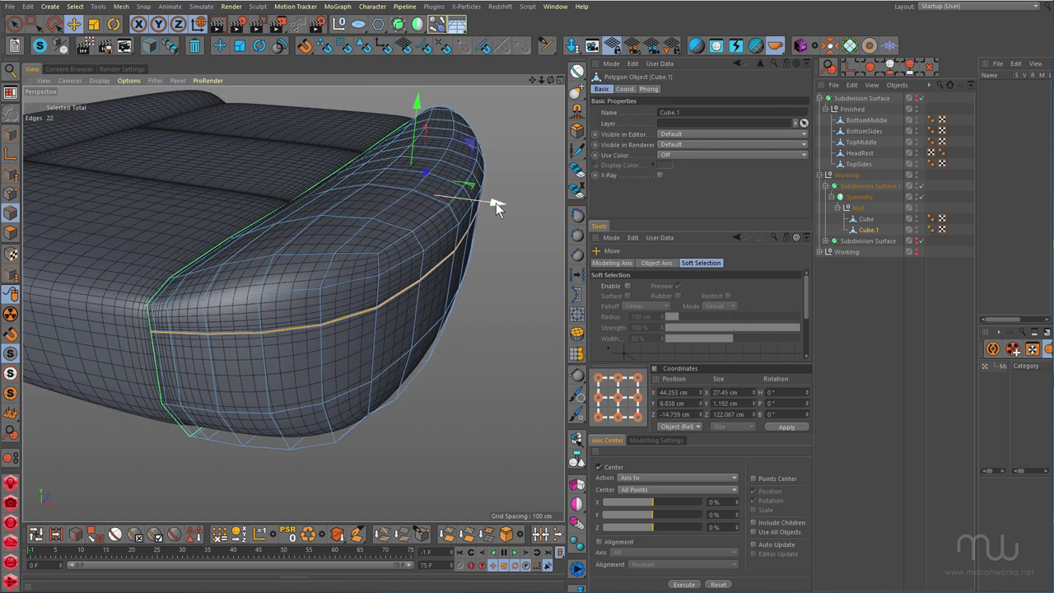
# - Try shifting the selected centre edge loop slightly inward along the X axis, and undo the move
pyautogui.moveTo(496, 203); pyautogui.dragTo(491, 203)
pyautogui.keyDown('alt'); pyautogui.moveTo(187, 326); pyautogui.dragTo(234, 308); pyautogui.keyUp('alt')
pyautogui.keyDown('alt'); pyautogui.moveTo(234, 308); pyautogui.dragTo(346, 284, button='right'); pyautogui.keyUp('alt')
pyautogui.keyDown('alt'); pyautogui.moveTo(273, 294); pyautogui.dragTo(144, 322, button='right'); pyautogui.keyUp('alt')
pyautogui.keyDown('alt'); pyautogui.moveTo(222, 335); pyautogui.dragTo(58, 349, button='middle'); pyautogui.keyUp('alt')
pyautogui.hotkey('ctrl', 'z')
pyautogui.keyDown('alt'); pyautogui.moveTo(212, 346); pyautogui.dragTo(327, 297); pyautogui.keyUp('alt')
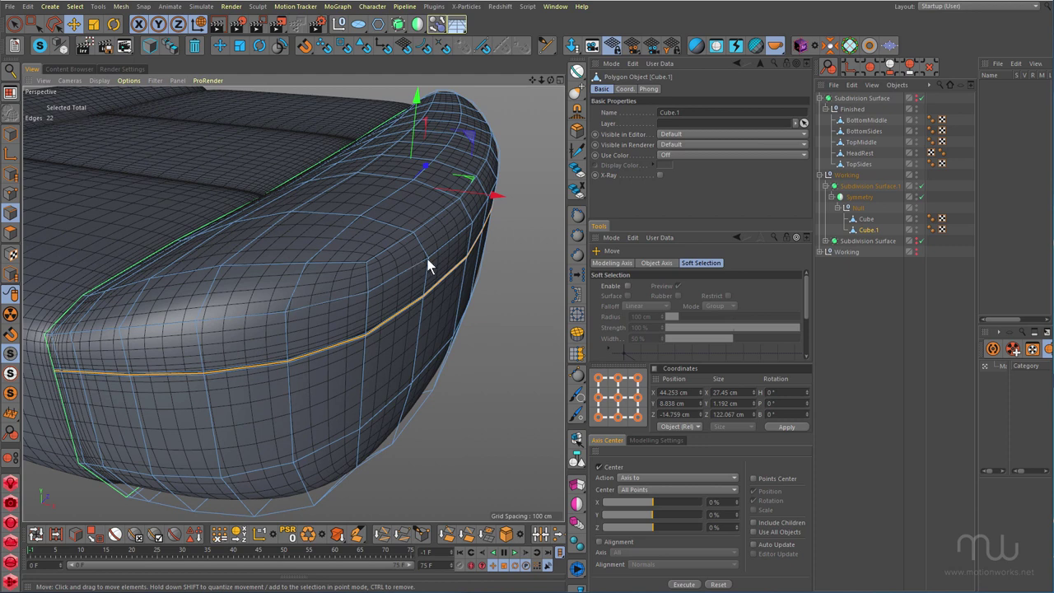
# - Dissolve the centre edge loop so only the band's two outer edge loops remain
pyautogui.press('t')
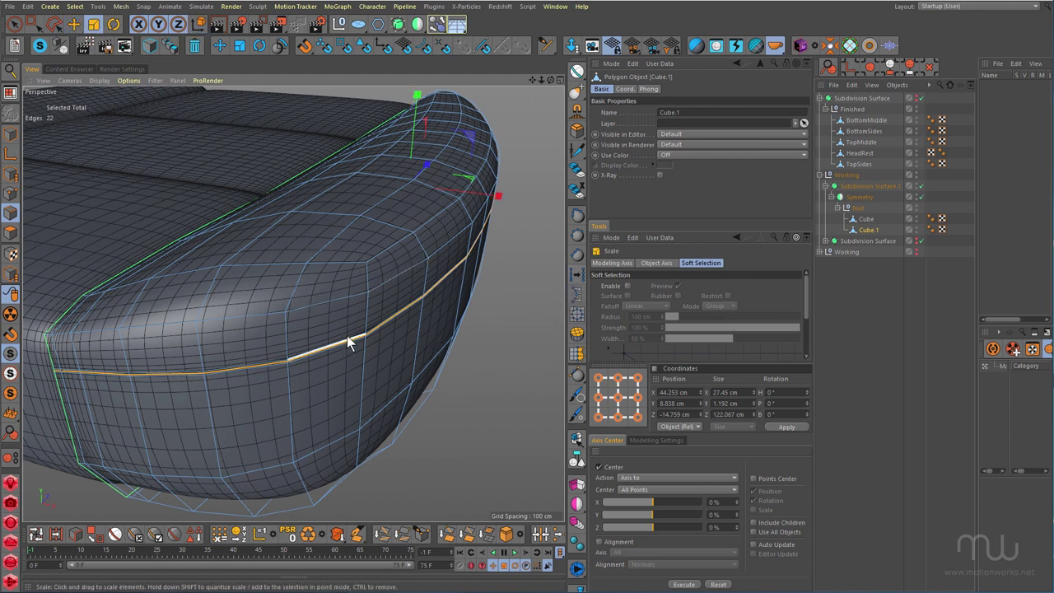
pyautogui.scroll(5, 315, 356)
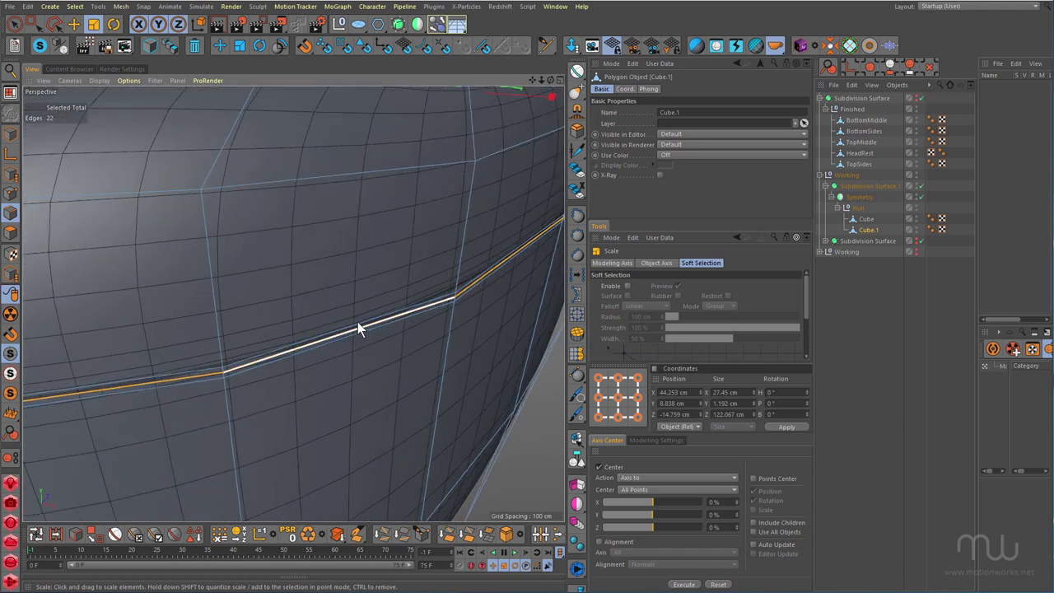
pyautogui.scroll(-3, 297, 238)
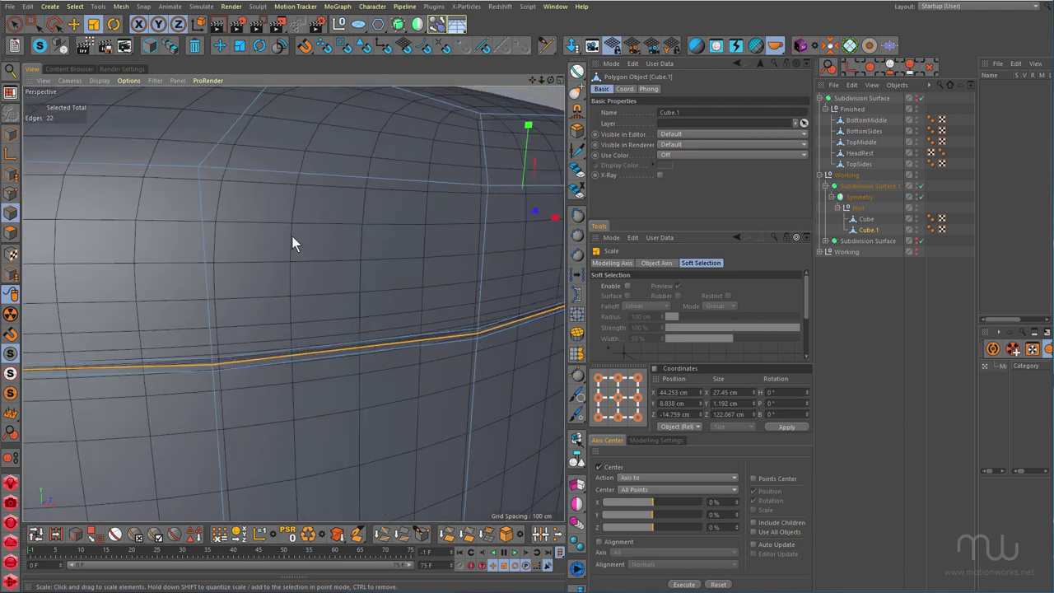
pyautogui.press('m')
pyautogui.click(335, 338)
pyautogui.keyDown('alt'); pyautogui.moveTo(331, 278); pyautogui.dragTo(292, 282, button='right'); pyautogui.keyUp('alt')
pyautogui.keyDown('alt'); pyautogui.moveTo(331, 311); pyautogui.dragTo(354, 301, button='right'); pyautogui.keyUp('alt')
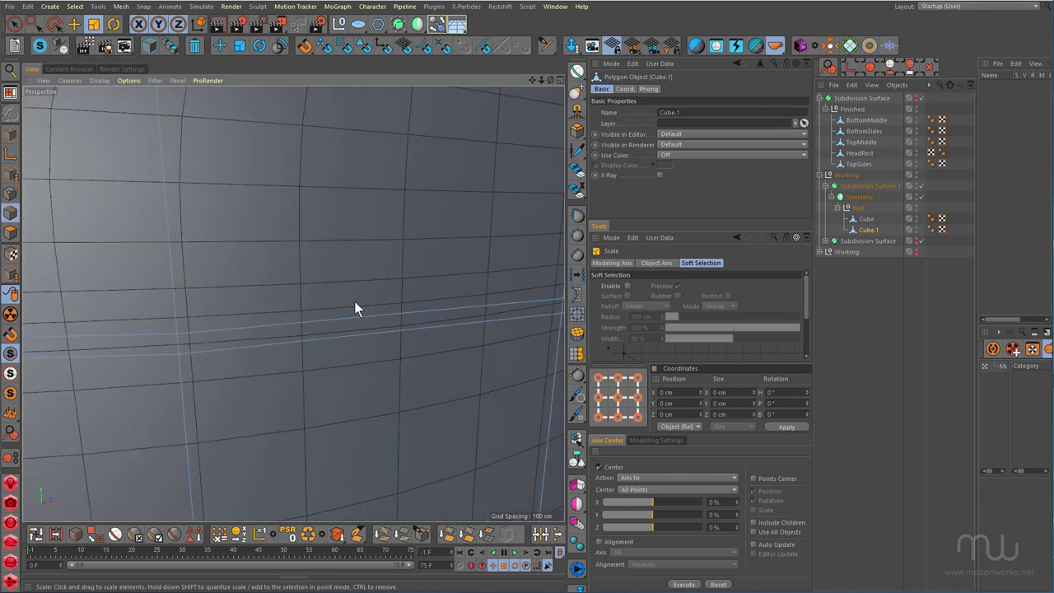
# - Loop-select the narrow strip of polygons between the two parallel edge loops in polygon mode
pyautogui.press('Return')
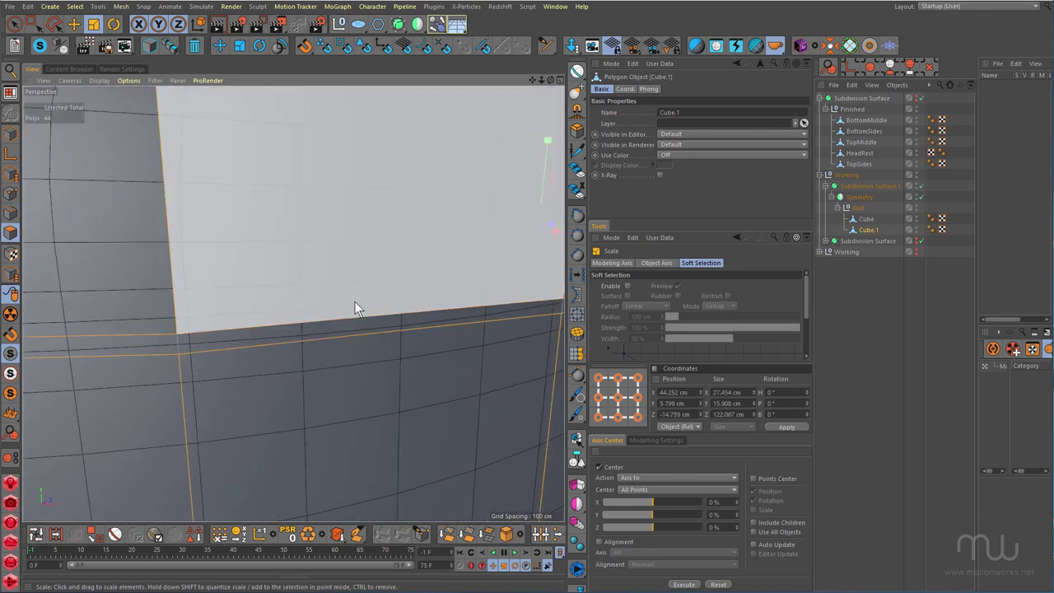
pyautogui.press('u')
pyautogui.press('l')
pyautogui.click(178, 347)
pyautogui.scroll(-3, 247, 305)
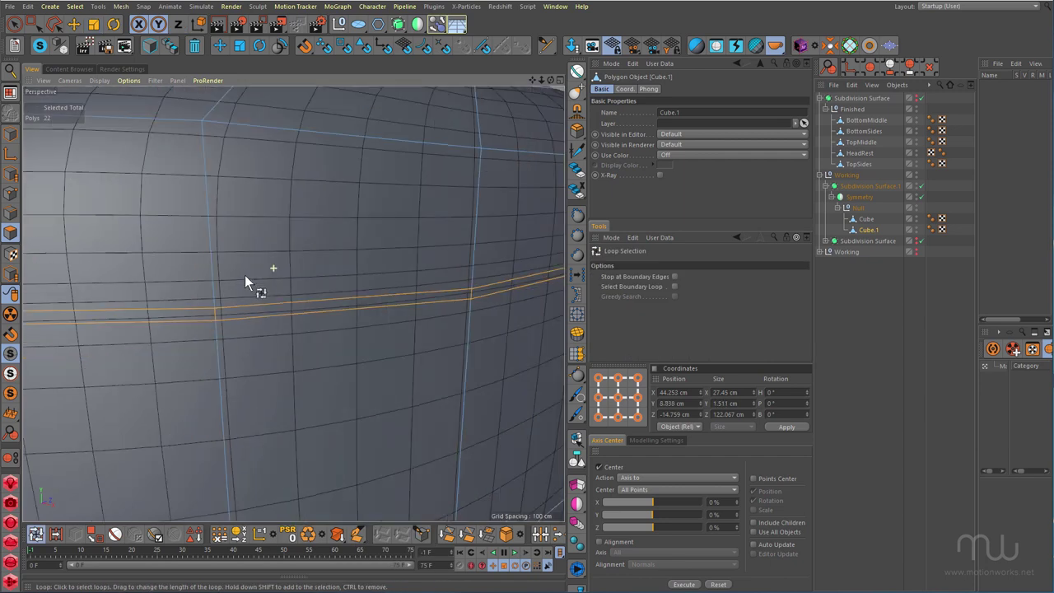
# - Inset the selected polygon strip with Extrude Inner at an offset of 0.05 cm
pyautogui.click(298, 232)
pyautogui.press('m')
pyautogui.press('w')
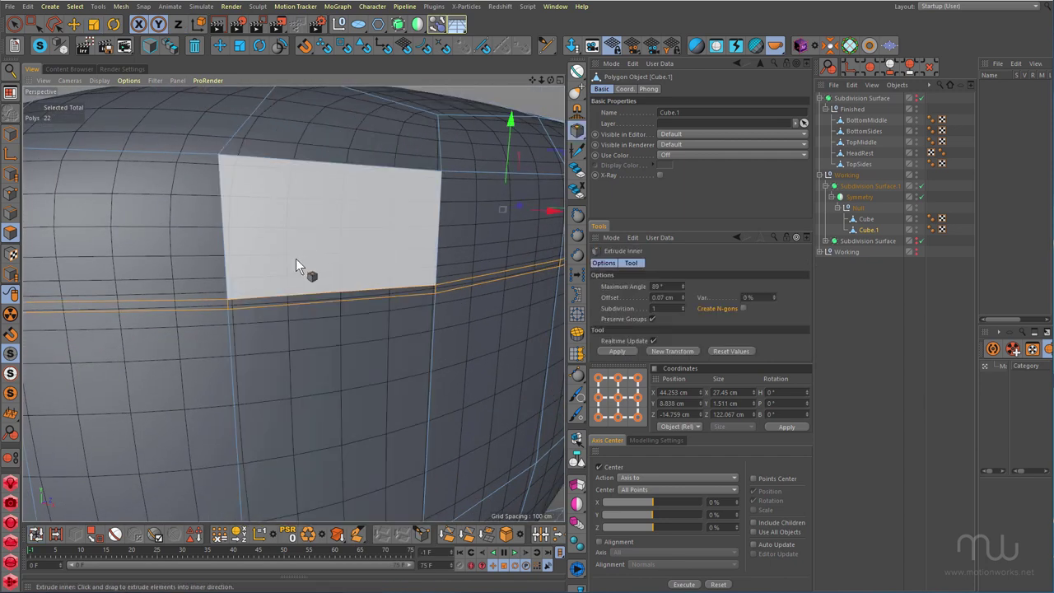
pyautogui.moveTo(277, 309)
pyautogui.keyDown('alt'); pyautogui.mouseDown(button='right')
pyautogui.moveTo(377, 280)
pyautogui.moveTo(294, 304)
pyautogui.mouseUp(button='right'); pyautogui.keyUp('alt')
pyautogui.keyDown('alt'); pyautogui.moveTo(294, 304); pyautogui.dragTo(350, 340, button='middle'); pyautogui.keyUp('alt')
pyautogui.moveTo(318, 259); pyautogui.dragTo(306, 259)
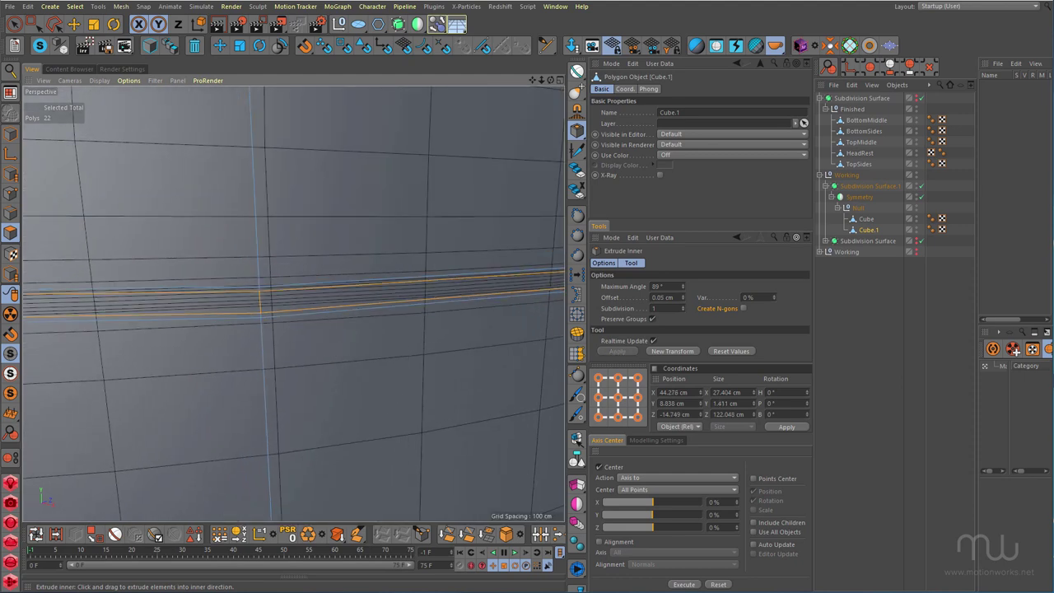
# - Push the inset polygon strip inward with Normal Move by -0.92 cm to form the side groove
pyautogui.scroll(-8, 313, 306)
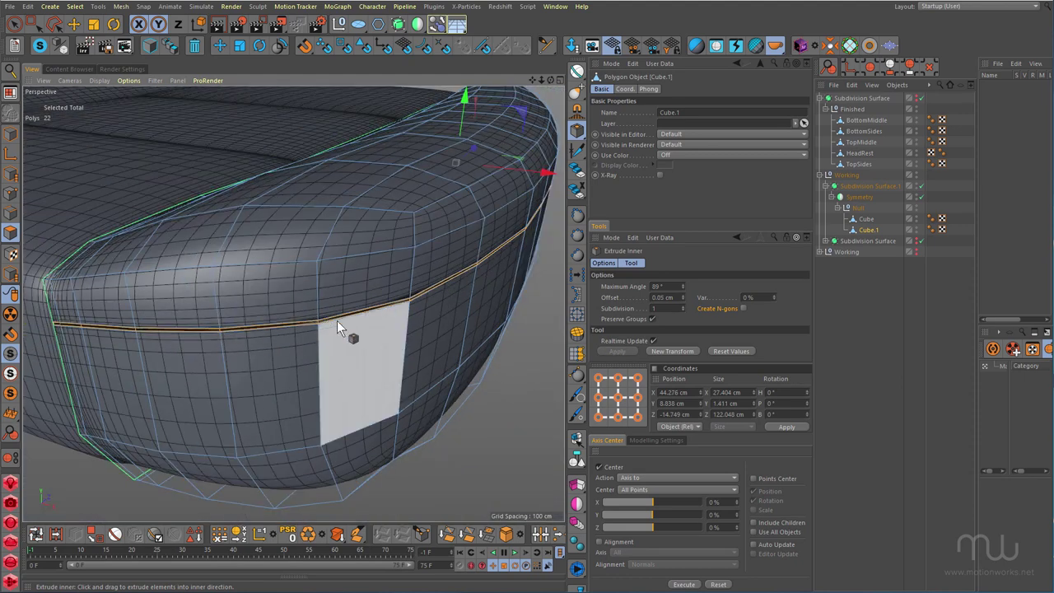
pyautogui.keyDown('alt'); pyautogui.moveTo(336, 320); pyautogui.dragTo(363, 287); pyautogui.keyUp('alt')
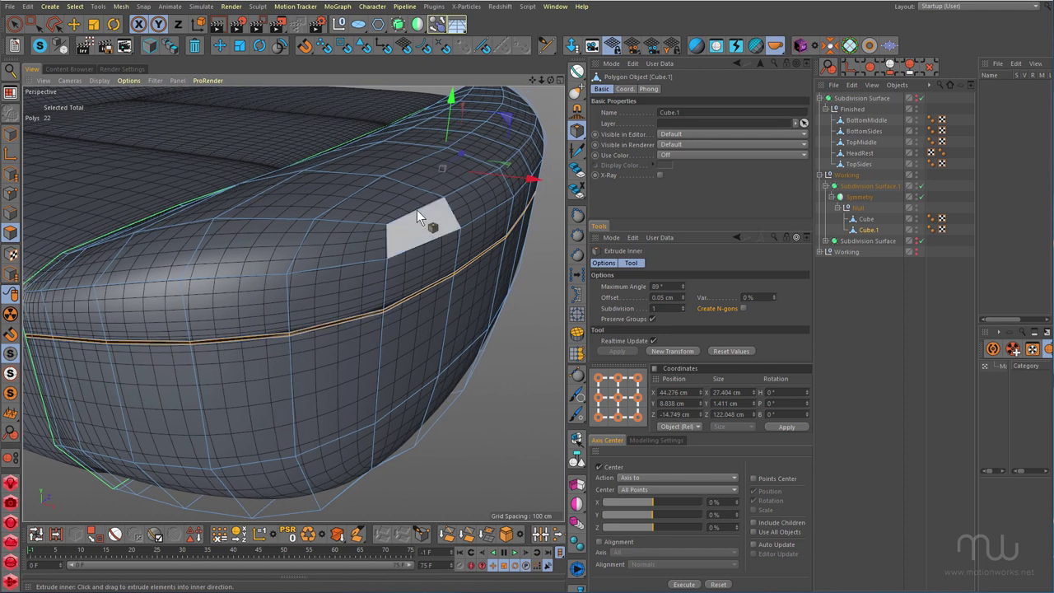
pyautogui.keyDown('alt'); pyautogui.moveTo(94, 337); pyautogui.dragTo(527, 213); pyautogui.keyUp('alt')
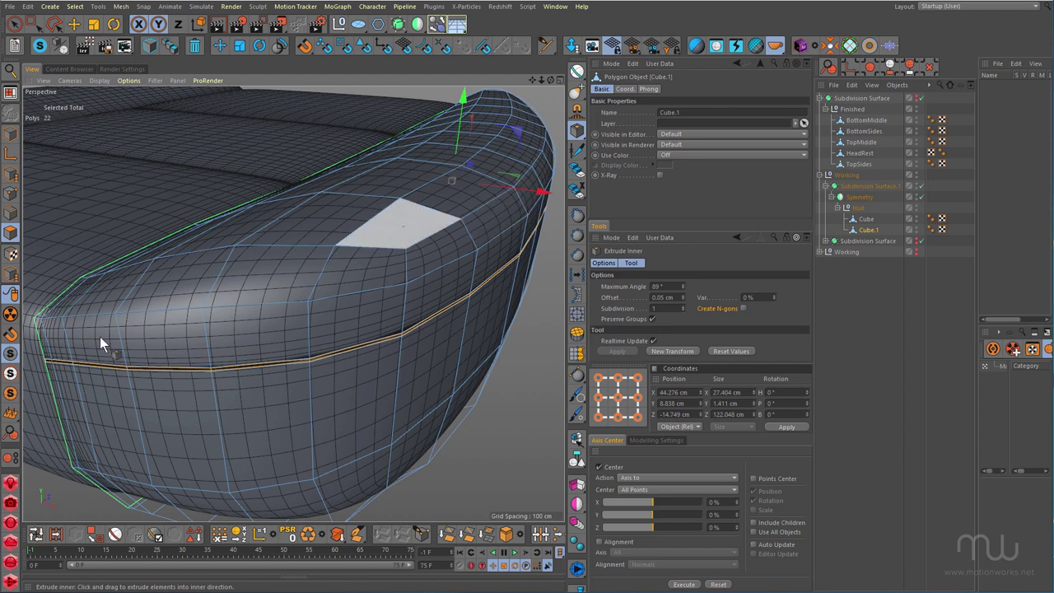
pyautogui.keyDown('alt'); pyautogui.moveTo(227, 318); pyautogui.dragTo(285, 303); pyautogui.keyUp('alt')
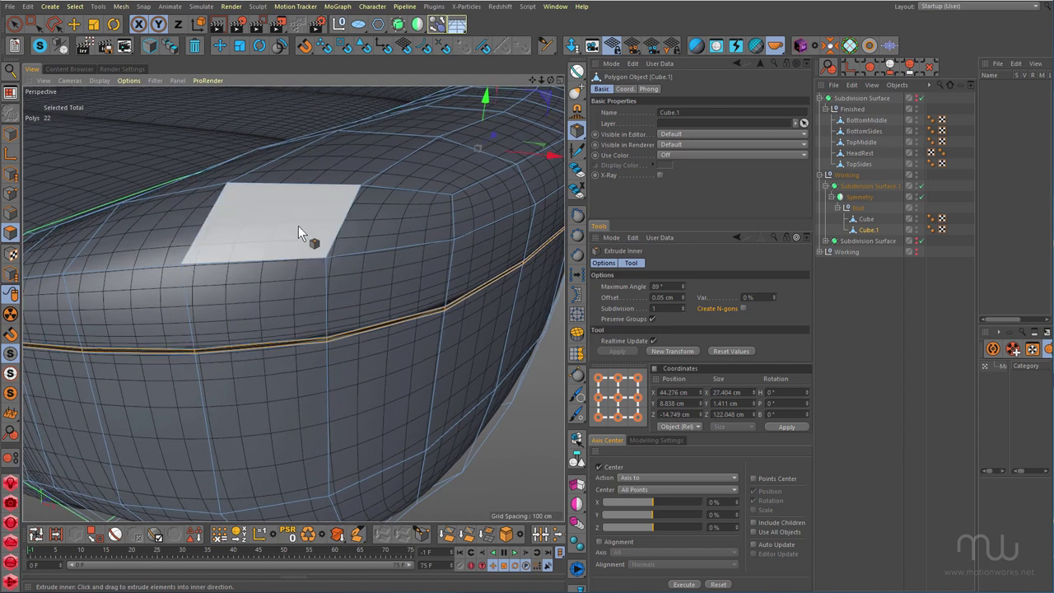
pyautogui.press('m')
pyautogui.press('z')
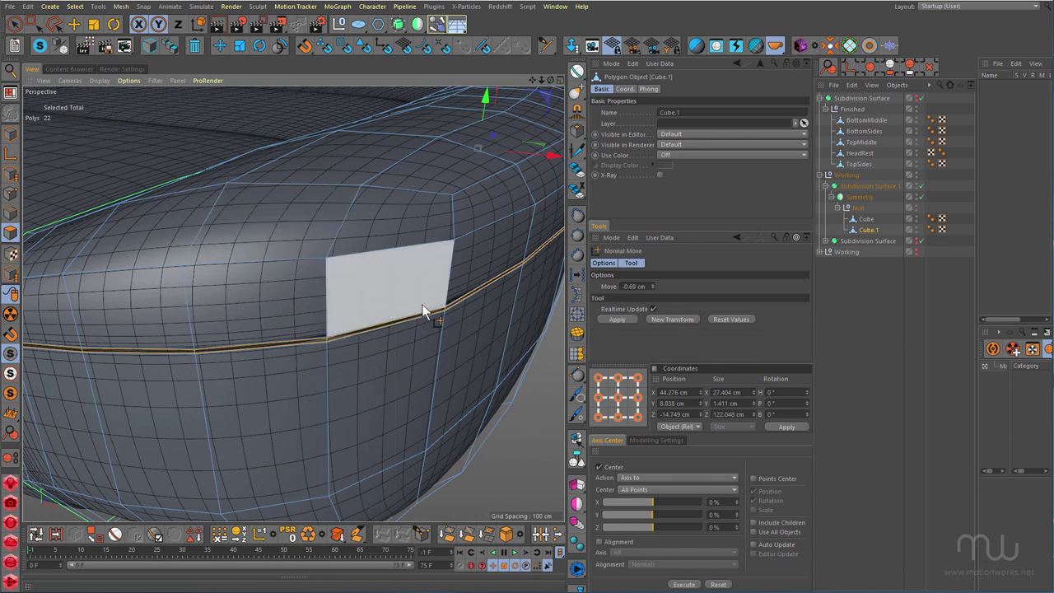
pyautogui.keyDown('alt'); pyautogui.moveTo(418, 297); pyautogui.dragTo(456, 267, button='right'); pyautogui.keyUp('alt')
pyautogui.keyDown('alt'); pyautogui.moveTo(457, 310); pyautogui.dragTo(294, 303, button='middle'); pyautogui.keyUp('alt')
pyautogui.keyDown('alt'); pyautogui.moveTo(294, 303); pyautogui.dragTo(266, 198); pyautogui.keyUp('alt')
pyautogui.keyDown('alt'); pyautogui.moveTo(354, 232); pyautogui.dragTo(353, 226); pyautogui.keyUp('alt')
pyautogui.keyDown('alt'); pyautogui.moveTo(352, 227); pyautogui.dragTo(372, 211, button='right'); pyautogui.keyUp('alt')
pyautogui.moveTo(371, 211); pyautogui.dragTo(275, 206)
# - Inspect the groove around the side panel and render the whole cushion in the viewport
pyautogui.keyDown('alt'); pyautogui.moveTo(272, 201); pyautogui.dragTo(206, 212, button='right'); pyautogui.keyUp('alt')
pyautogui.keyDown('alt'); pyautogui.moveTo(206, 213); pyautogui.dragTo(275, 211); pyautogui.keyUp('alt')
pyautogui.keyDown('alt'); pyautogui.moveTo(249, 207); pyautogui.dragTo(362, 181, button='right'); pyautogui.keyUp('alt')
pyautogui.moveTo(319, 211)
pyautogui.keyDown('alt'); pyautogui.mouseDown()
pyautogui.moveTo(376, 165)
pyautogui.moveTo(400, 184)
pyautogui.moveTo(331, 200)
pyautogui.moveTo(249, 178)
pyautogui.moveTo(353, 195)
pyautogui.moveTo(334, 197)
pyautogui.mouseUp(); pyautogui.keyUp('alt')
pyautogui.keyDown('alt'); pyautogui.moveTo(334, 198); pyautogui.dragTo(148, 213, button='right'); pyautogui.keyUp('alt')
pyautogui.keyDown('alt'); pyautogui.moveTo(304, 216); pyautogui.dragTo(264, 281); pyautogui.keyUp('alt')
pyautogui.hotkey('ctrl', 'r')
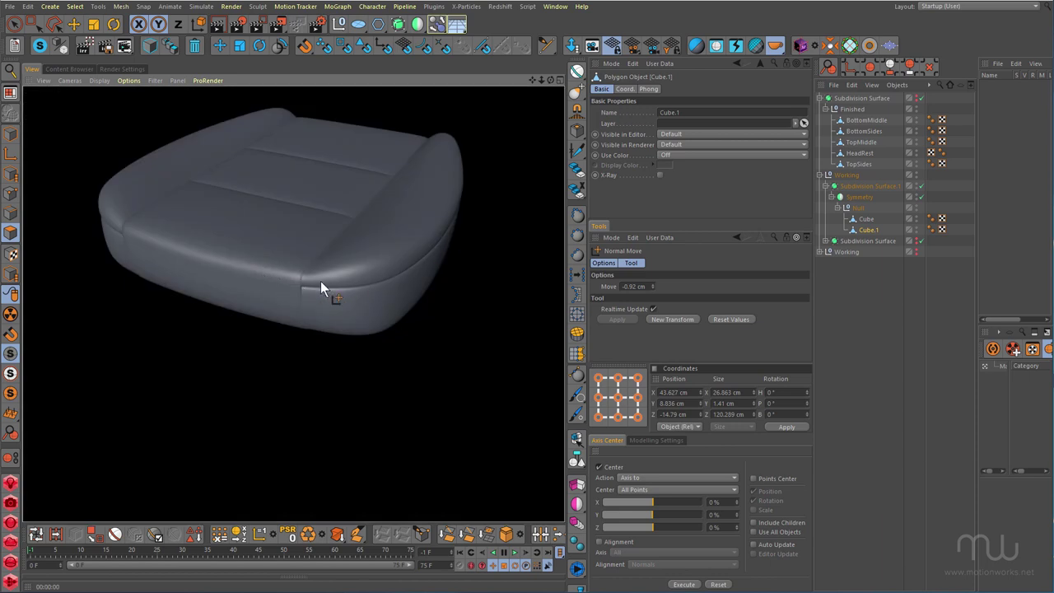
# - Turn off the Subdivision Surface and delete the single polygon capping the groove's front end at the middle panel seam
pyautogui.keyDown('alt'); pyautogui.moveTo(302, 289); pyautogui.dragTo(370, 253, button='right'); pyautogui.keyUp('alt')
pyautogui.keyDown('alt'); pyautogui.moveTo(315, 248); pyautogui.dragTo(201, 170); pyautogui.keyUp('alt')
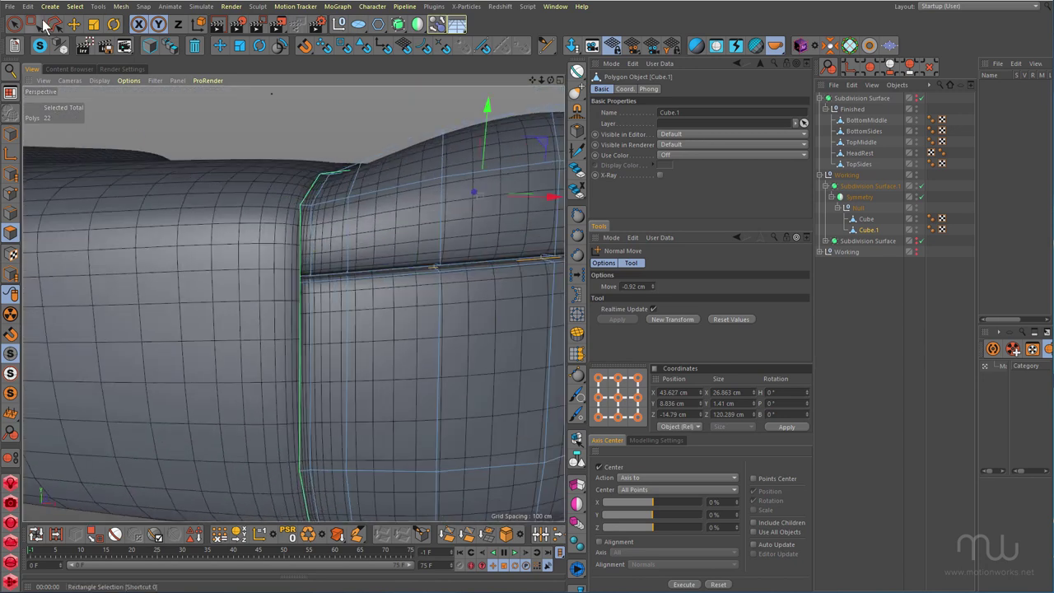
pyautogui.press('q')
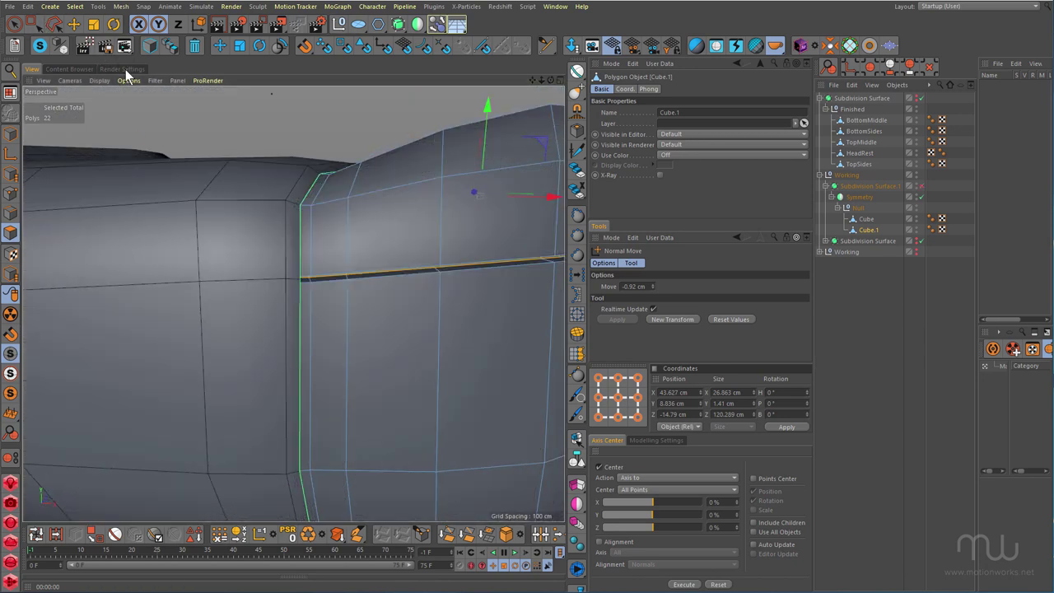
pyautogui.press('Return')
pyautogui.press('e')
pyautogui.keyDown('alt'); pyautogui.moveTo(310, 273); pyautogui.dragTo(362, 246, button='right'); pyautogui.keyUp('alt')
pyautogui.keyDown('alt'); pyautogui.moveTo(297, 298); pyautogui.dragTo(217, 305); pyautogui.keyUp('alt')
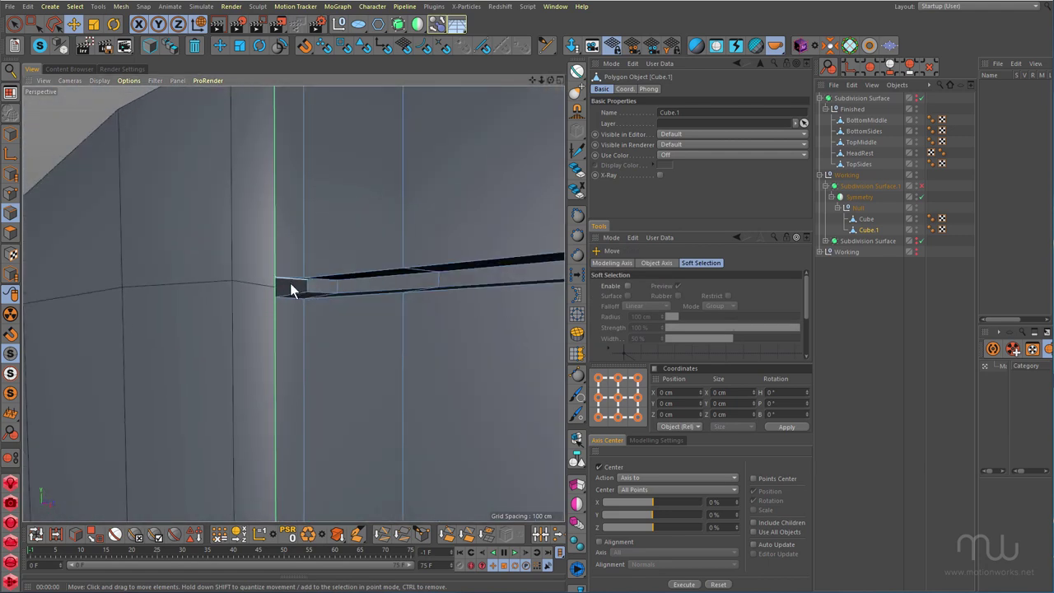
pyautogui.press('9')
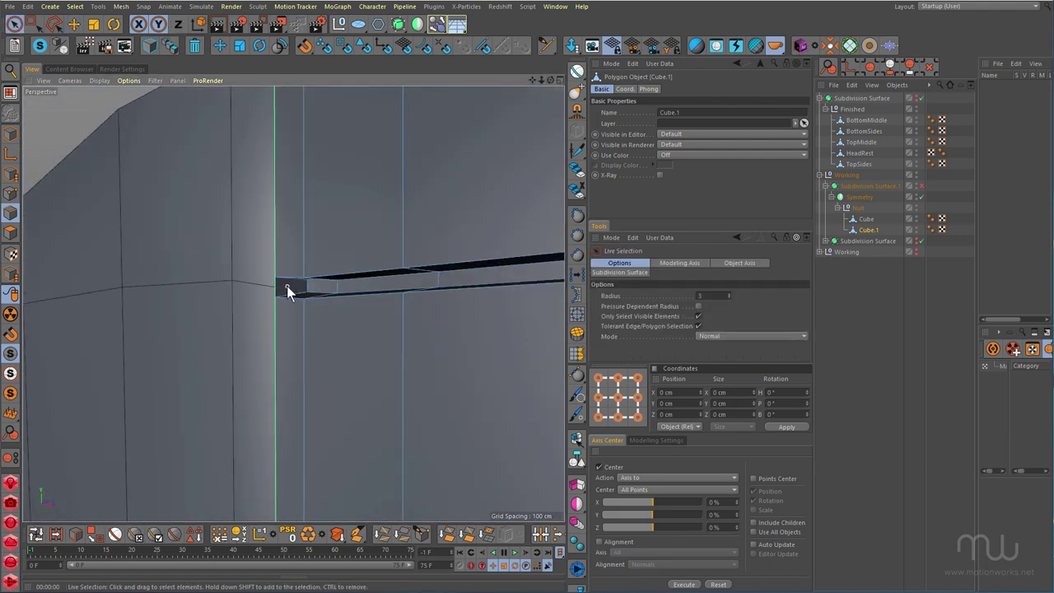
pyautogui.click(285, 288)
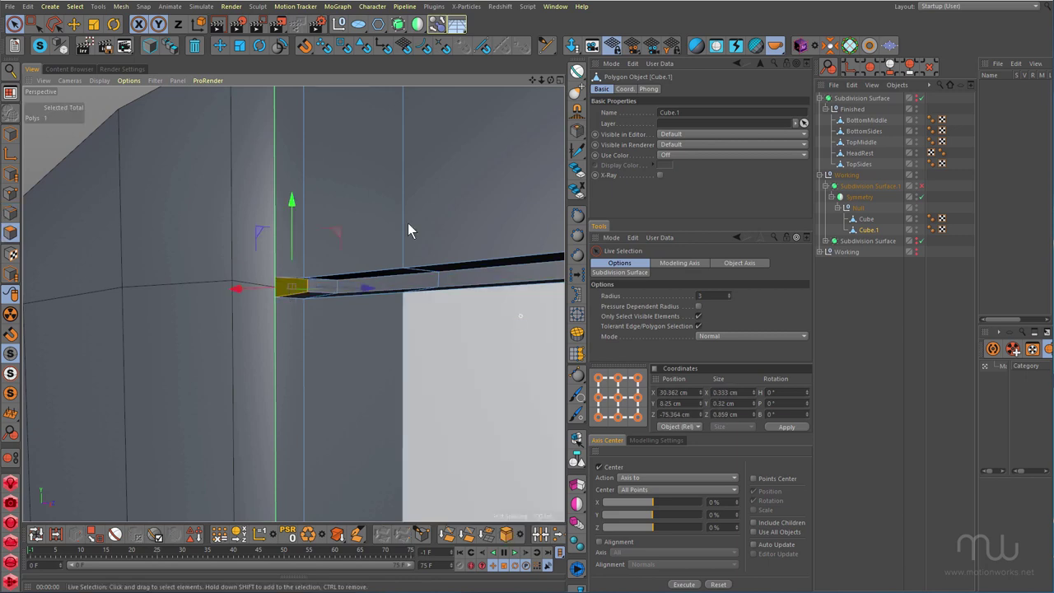
pyautogui.click(200, 49)
# - Turn the Subdivision Surface back on and render the cushion from the front
pyautogui.keyDown('alt'); pyautogui.moveTo(354, 239); pyautogui.dragTo(266, 265, button='right'); pyautogui.keyUp('alt')
pyautogui.keyDown('alt'); pyautogui.moveTo(275, 259); pyautogui.dragTo(332, 340); pyautogui.keyUp('alt')
pyautogui.press('q')
pyautogui.keyDown('alt'); pyautogui.moveTo(404, 294); pyautogui.dragTo(306, 300, button='right'); pyautogui.keyUp('alt')
pyautogui.keyDown('alt'); pyautogui.moveTo(306, 300); pyautogui.dragTo(321, 314); pyautogui.keyUp('alt')
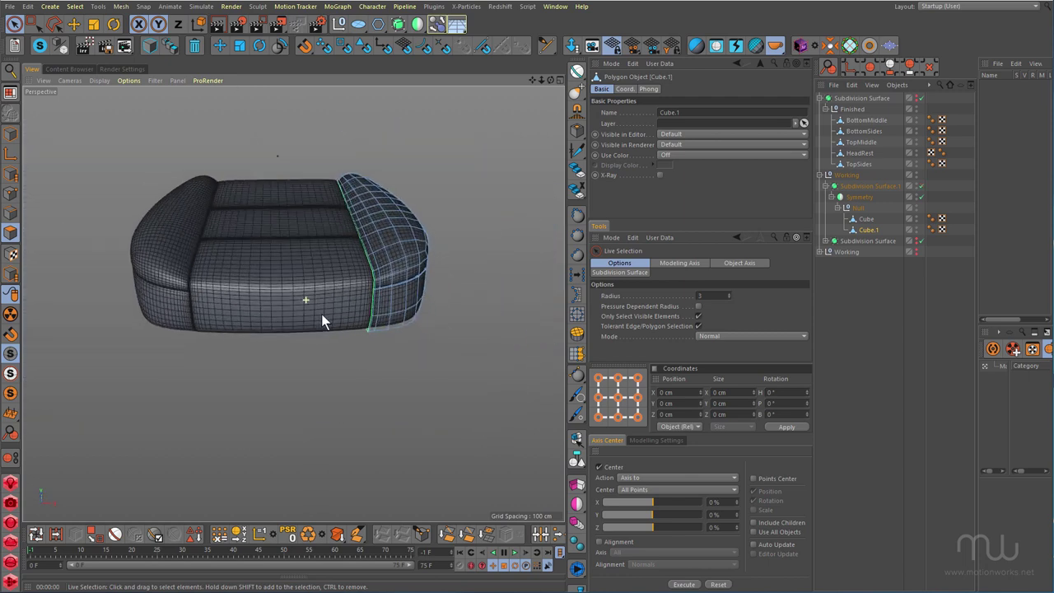
pyautogui.hotkey('ctrl', 'r')
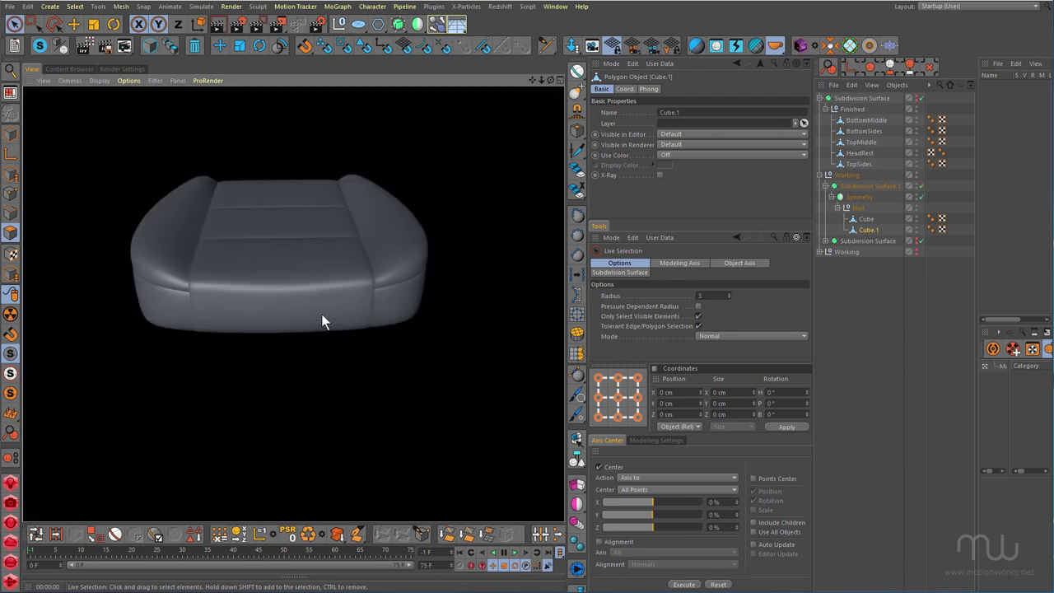
# - Switch off the Subdivision Surface again to expose the base mesh along the side groove
pyautogui.moveTo(321, 313)
pyautogui.keyDown('alt'); pyautogui.mouseDown()
pyautogui.moveTo(302, 269)
pyautogui.moveTo(308, 285)
pyautogui.moveTo(195, 283)
pyautogui.mouseUp(); pyautogui.keyUp('alt')
pyautogui.scroll(5, 275, 256)
pyautogui.scroll(8, 275, 262)
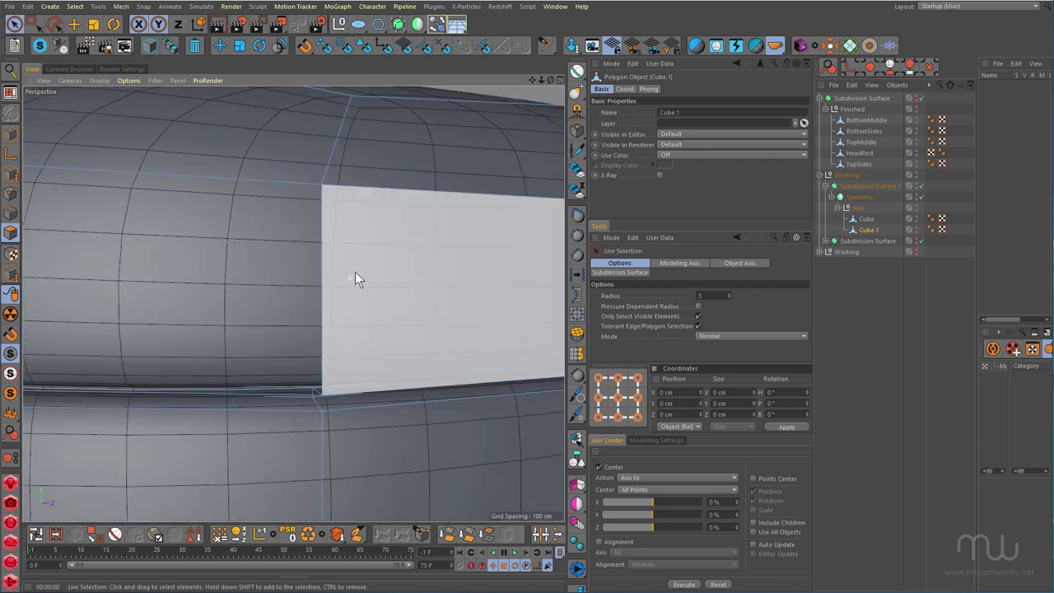
pyautogui.scroll(2, 377, 253)
pyautogui.scroll(6, 370, 362)
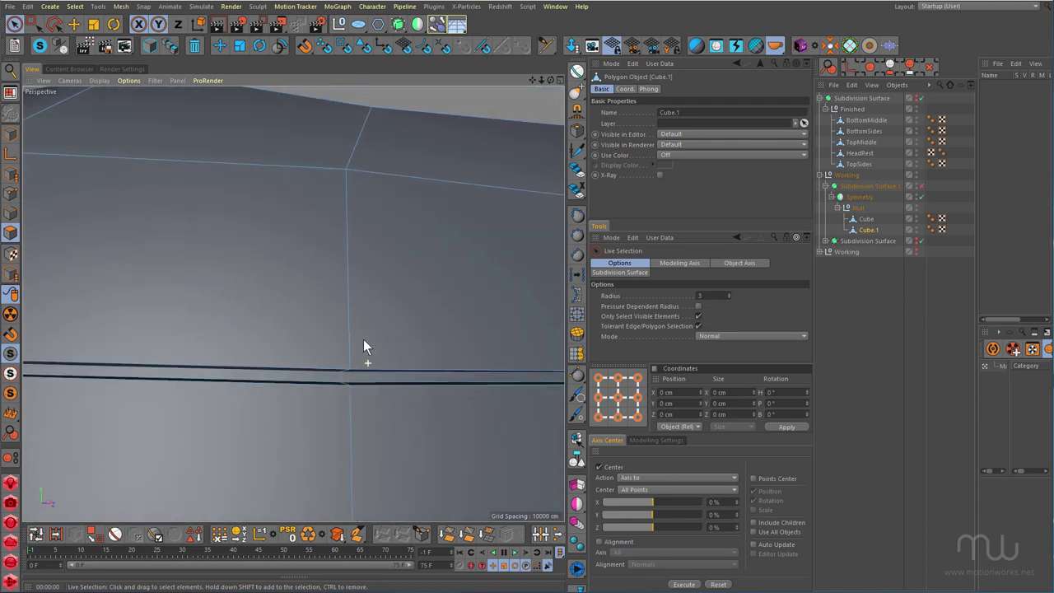
# - Try loop-selecting the polygons along the groove's wall
pyautogui.keyDown('alt'); pyautogui.moveTo(363, 339); pyautogui.dragTo(386, 344); pyautogui.keyUp('alt')
pyautogui.keyDown('alt'); pyautogui.moveTo(387, 344); pyautogui.dragTo(383, 318, button='middle'); pyautogui.keyUp('alt')
pyautogui.keyDown('alt'); pyautogui.moveTo(364, 350); pyautogui.dragTo(370, 369); pyautogui.keyUp('alt')
pyautogui.click(370, 370)
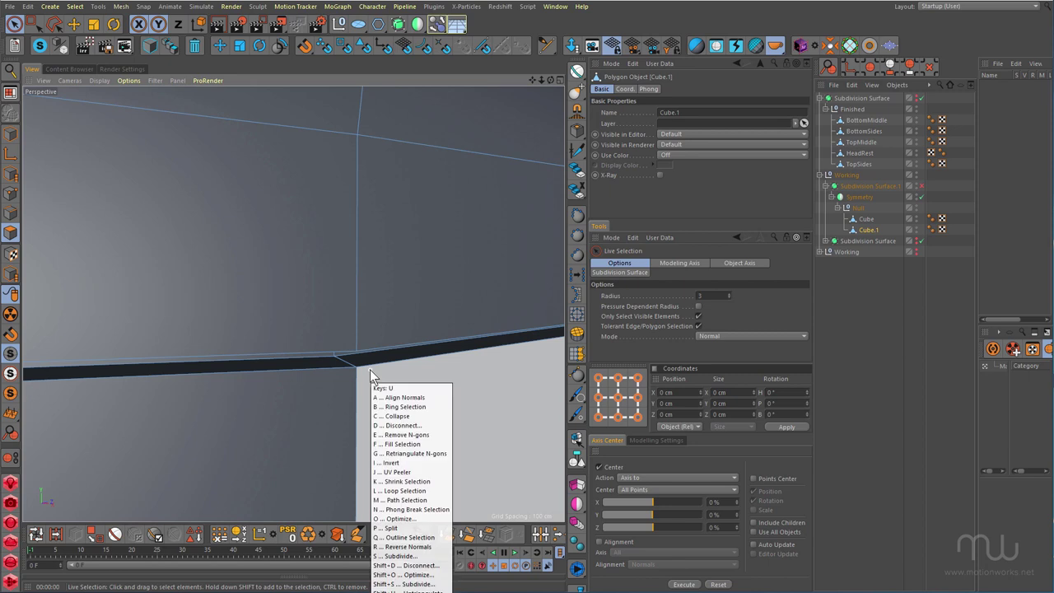
pyautogui.press('u')
pyautogui.press('l')
pyautogui.click(362, 368)
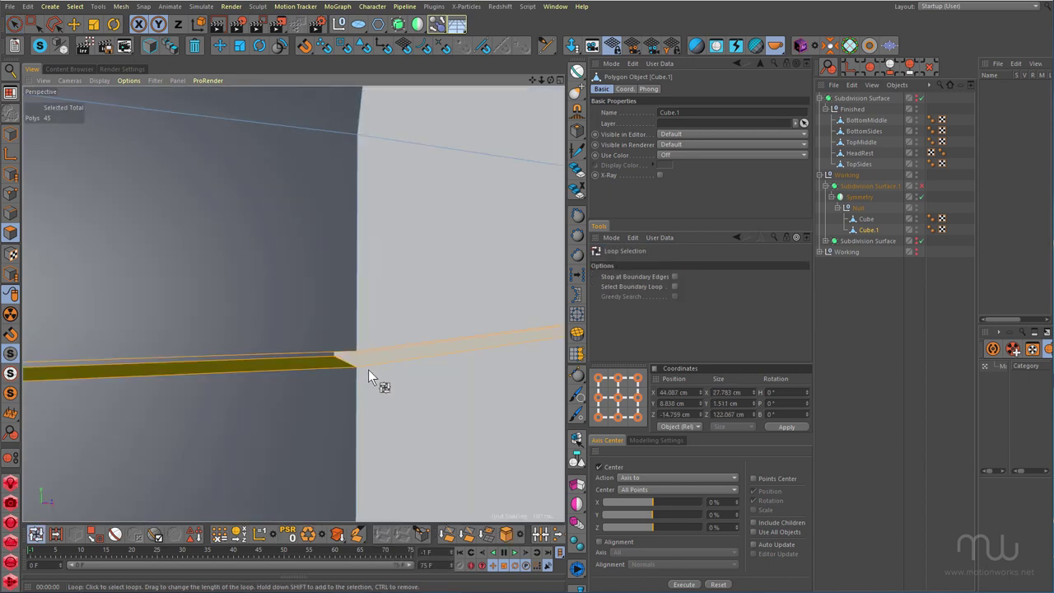
pyautogui.keyDown('alt'); pyautogui.moveTo(361, 358); pyautogui.dragTo(421, 333); pyautogui.keyUp('alt')
pyautogui.press('Delete')
# - Delete the single polygon capping the groove's rear end using Live Selection
pyautogui.click(38, 47)
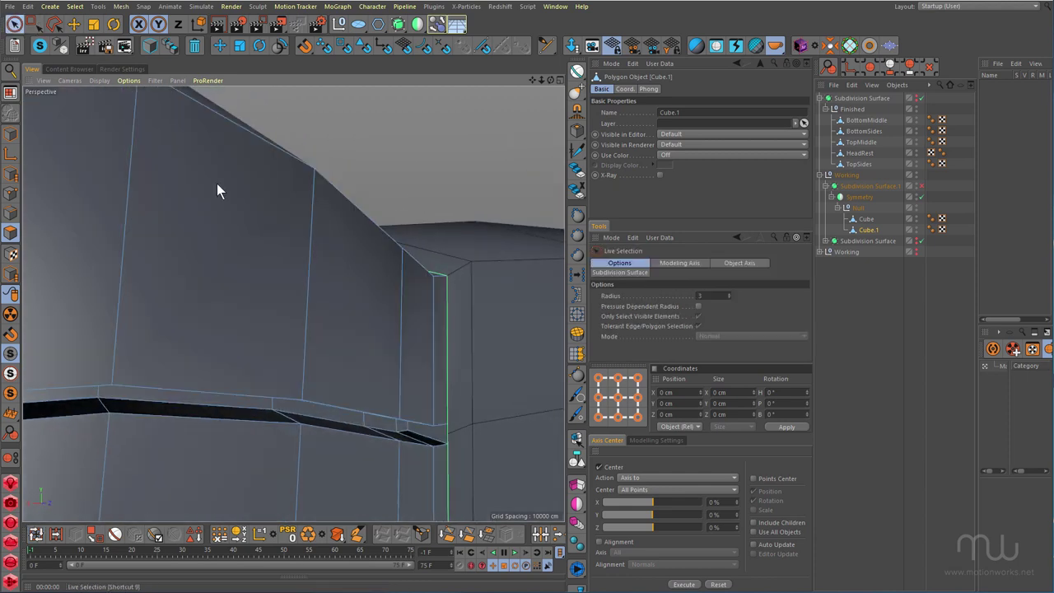
pyautogui.click(444, 432)
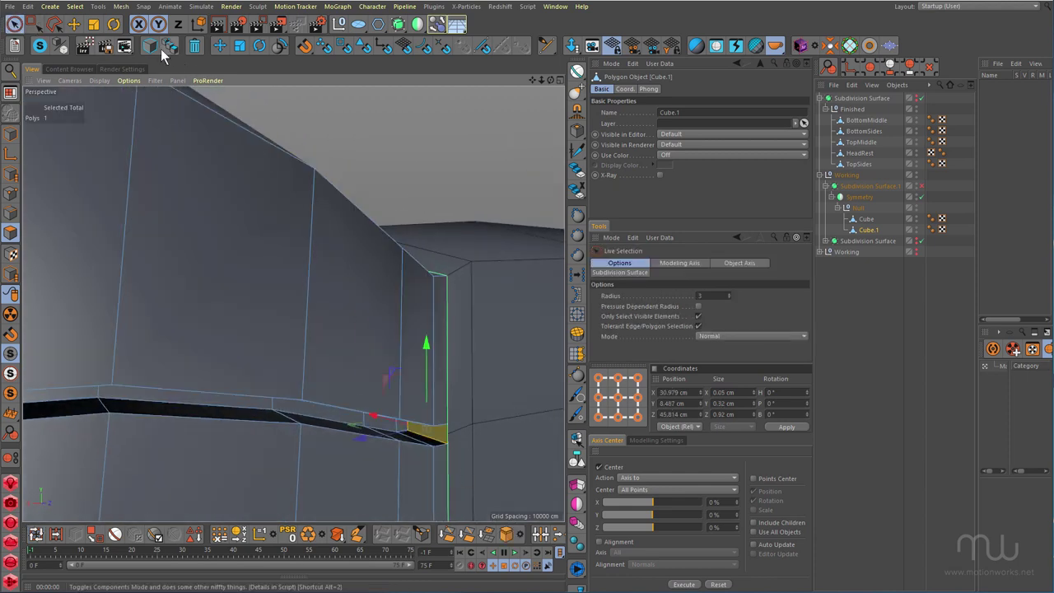
pyautogui.click(196, 47)
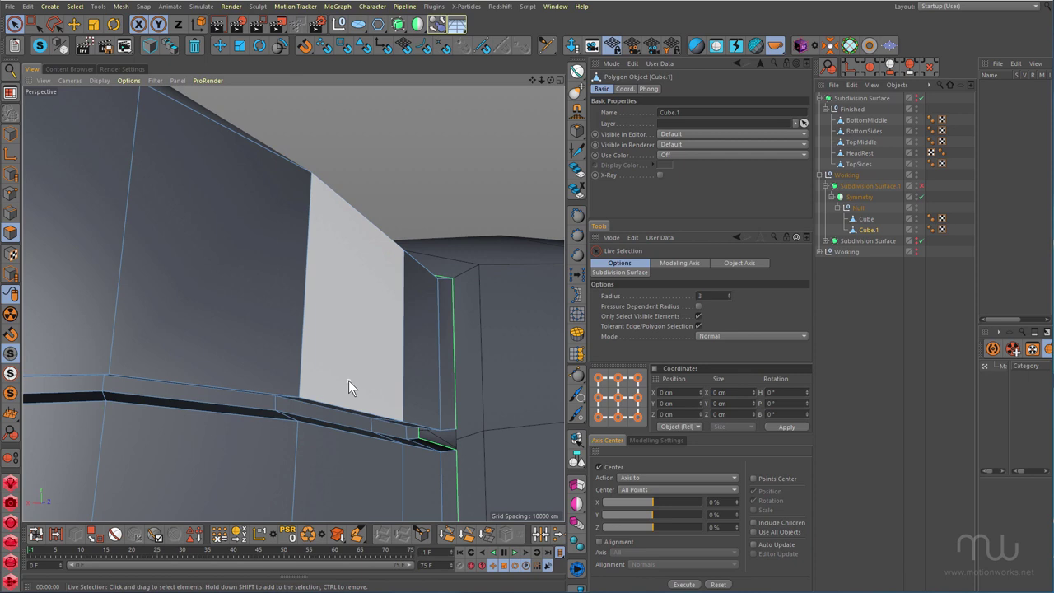
# - Loop-select the groove's lower wall polygons and offset them with Normal Move by 0.18 cm
pyautogui.press('u')
pyautogui.press('l')
pyautogui.keyDown('alt'); pyautogui.moveTo(398, 480); pyautogui.dragTo(319, 415); pyautogui.keyUp('alt')
pyautogui.click(448, 439)
pyautogui.keyDown('alt'); pyautogui.moveTo(319, 415); pyautogui.dragTo(405, 380, button='right'); pyautogui.keyUp('alt')
pyautogui.keyDown('alt'); pyautogui.moveTo(404, 380); pyautogui.dragTo(341, 279); pyautogui.keyUp('alt')
pyautogui.press('m')
pyautogui.press('z')
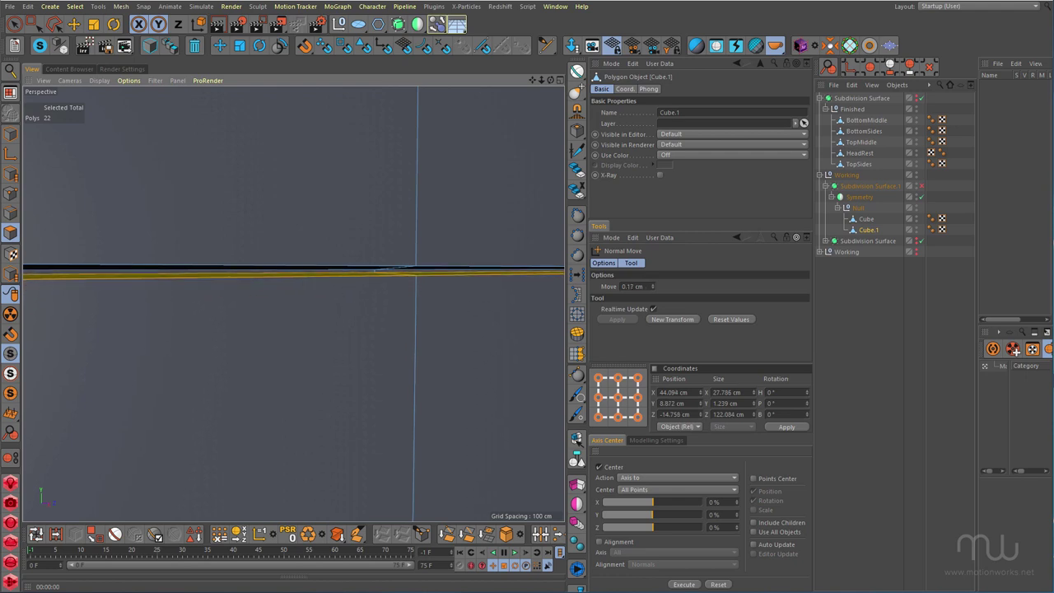
pyautogui.keyDown('alt'); pyautogui.moveTo(414, 346); pyautogui.dragTo(270, 368, button='right'); pyautogui.keyUp('alt')
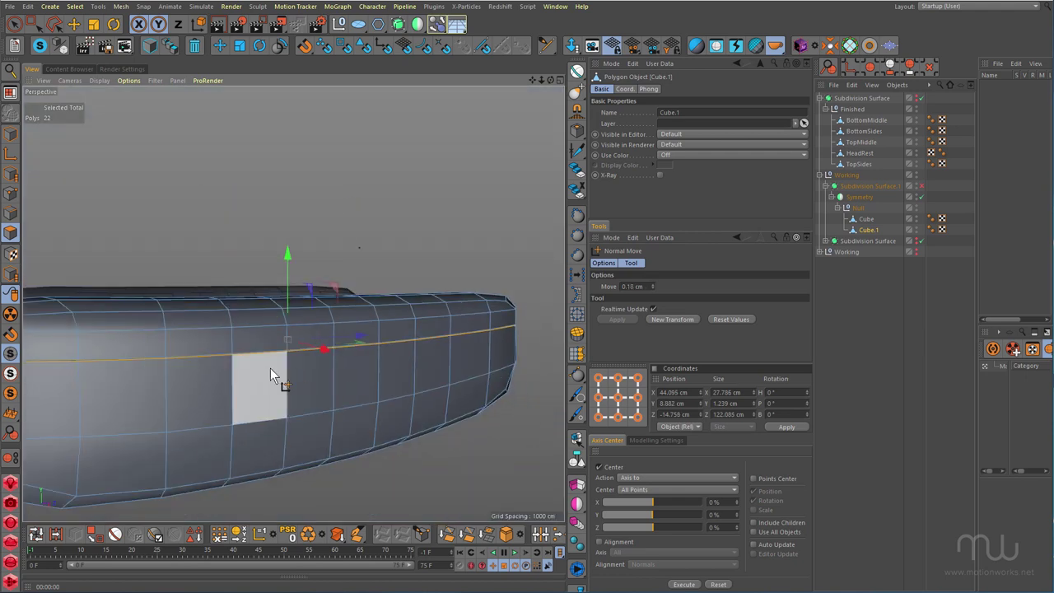
# - Re-enable the Subdivision Surface and render the cushion in the viewport to check the tightened groove
pyautogui.press('q')
pyautogui.keyDown('alt'); pyautogui.moveTo(286, 380); pyautogui.dragTo(412, 350); pyautogui.keyUp('alt')
pyautogui.keyDown('alt'); pyautogui.moveTo(425, 331); pyautogui.dragTo(373, 344, button='right'); pyautogui.keyUp('alt')
pyautogui.hotkey('ctrl', 'r')
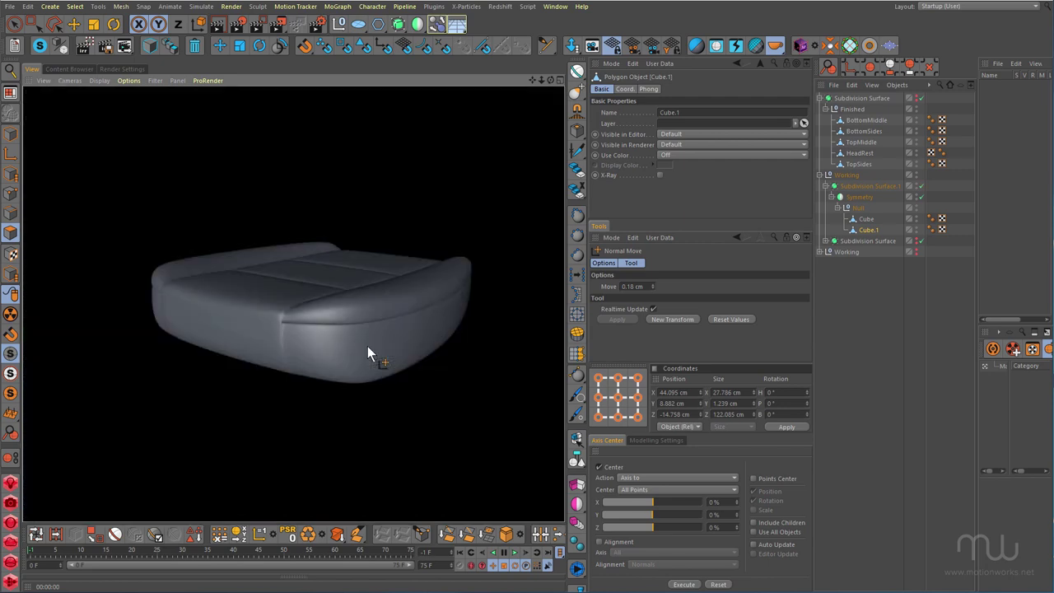
pyautogui.keyDown('alt'); pyautogui.moveTo(362, 340); pyautogui.dragTo(333, 334); pyautogui.keyUp('alt')
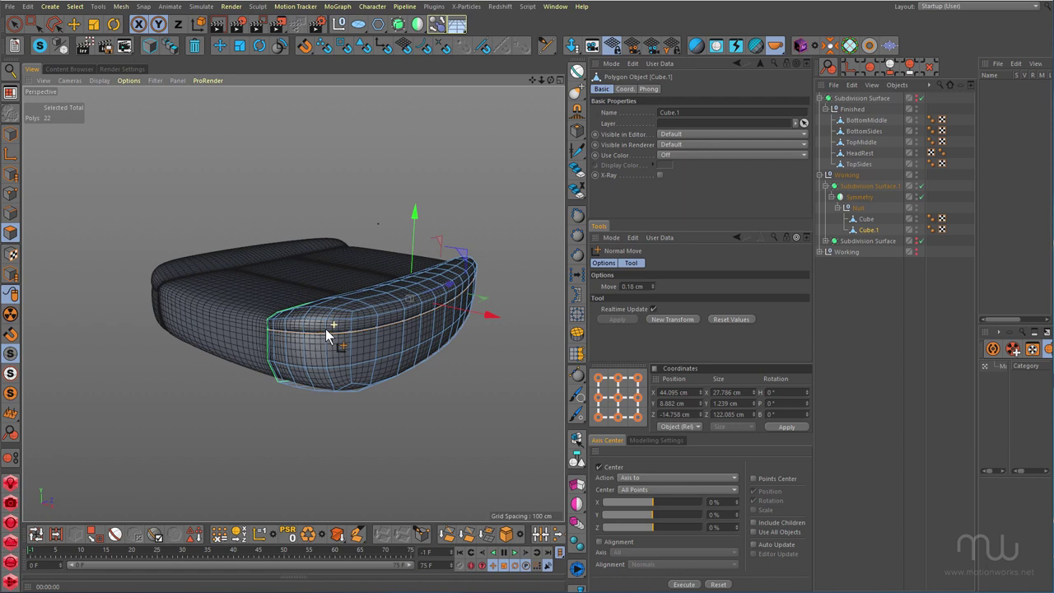
# - Render the cushion in the viewport, and examine the seam between the middle and side panels with the Subdivision Surface disabled
pyautogui.keyDown('alt'); pyautogui.moveTo(333, 337); pyautogui.dragTo(388, 396); pyautogui.keyUp('alt')
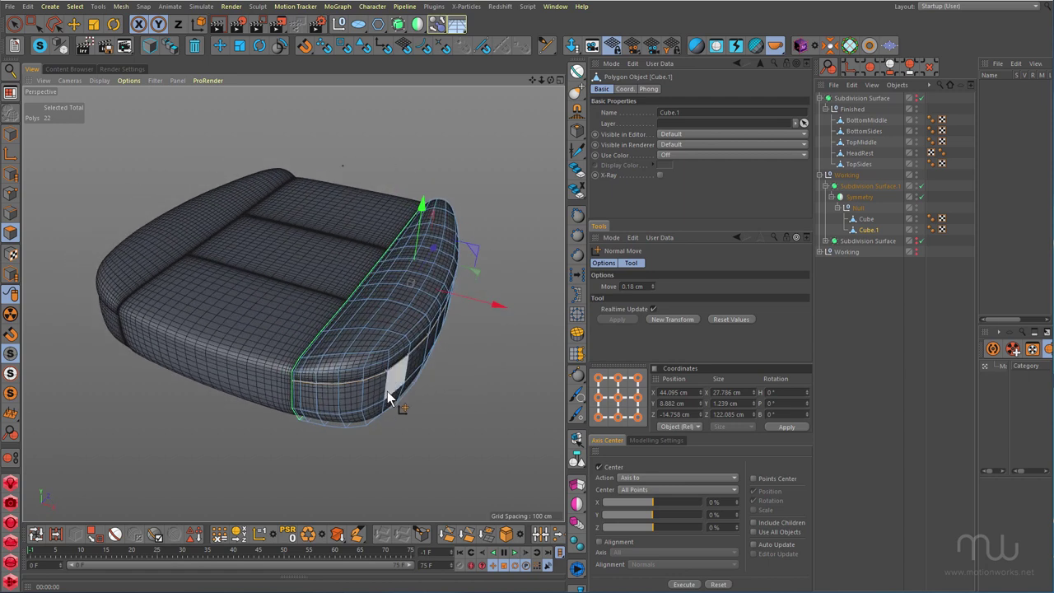
pyautogui.hotkey('ctrl', 'r')
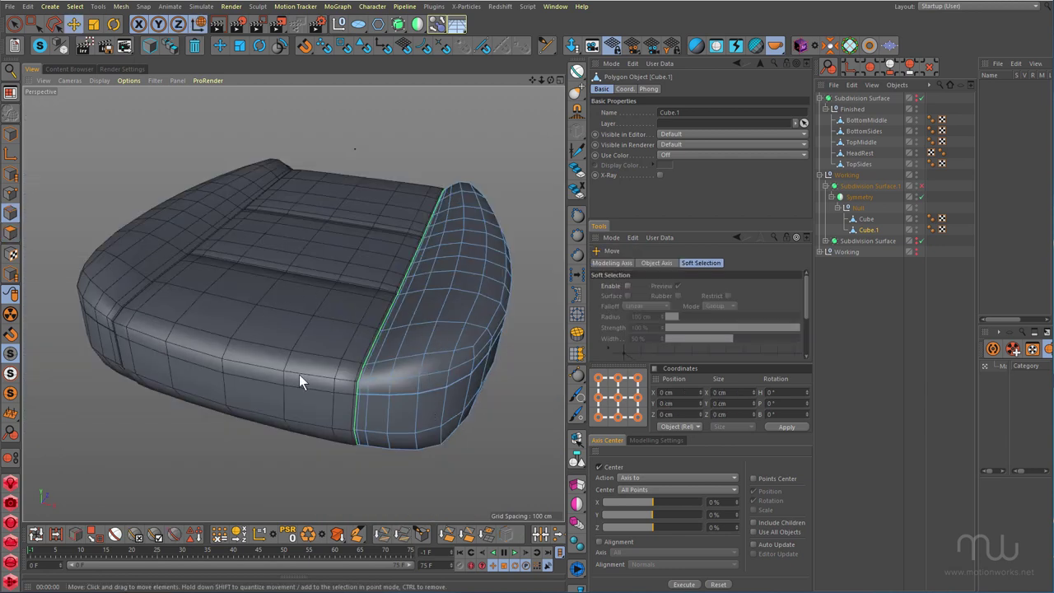
pyautogui.scroll(10, 387, 322)
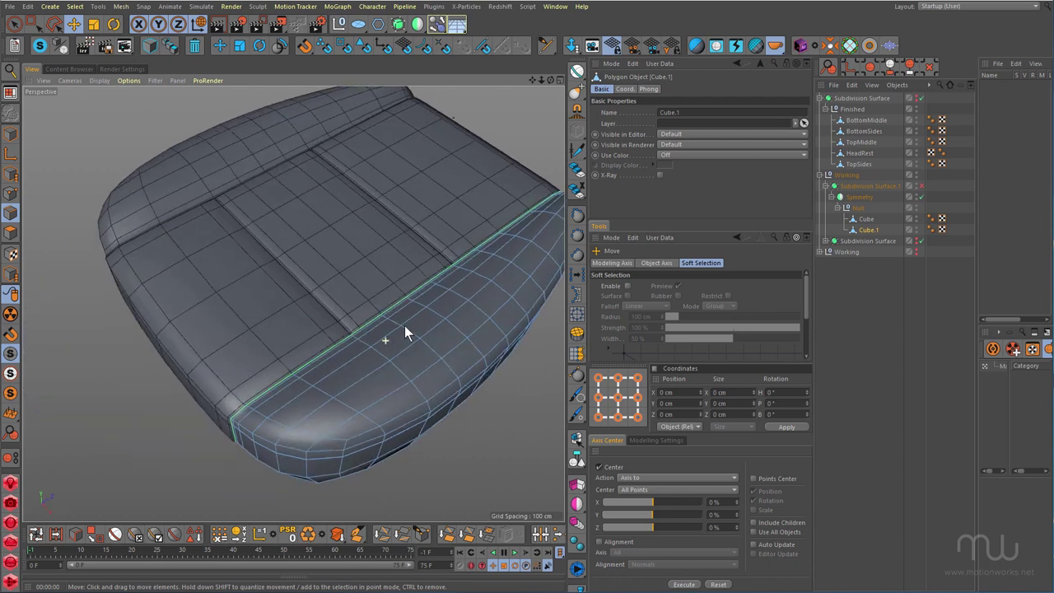
pyautogui.scroll(-8, 353, 329)
pyautogui.keyDown('alt'); pyautogui.moveTo(354, 330); pyautogui.dragTo(283, 392); pyautogui.keyUp('alt')
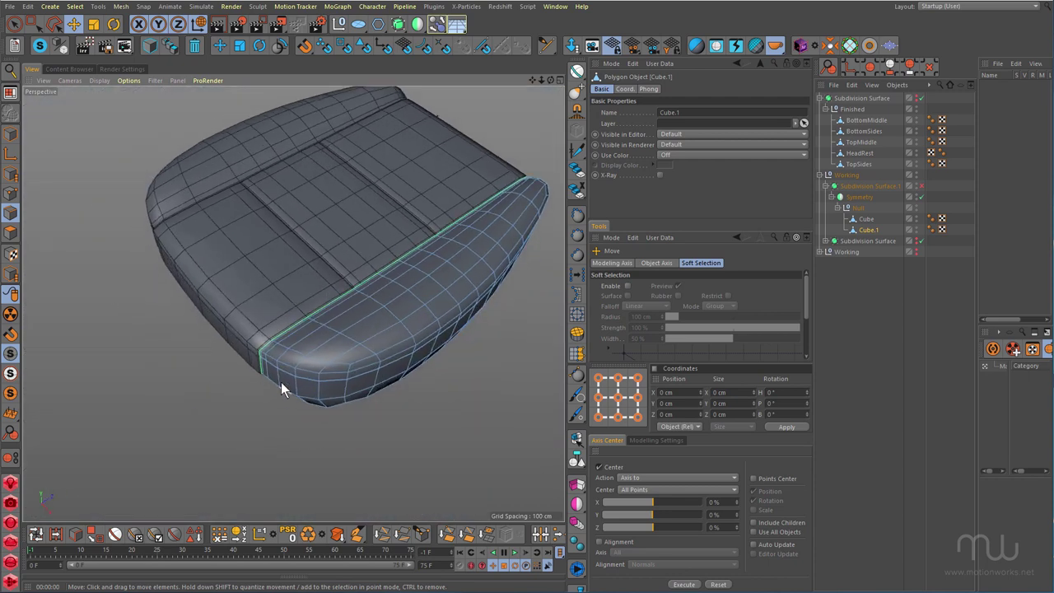
pyautogui.scroll(5, 283, 391)
pyautogui.keyDown('alt'); pyautogui.moveTo(247, 348); pyautogui.dragTo(263, 298); pyautogui.keyUp('alt')
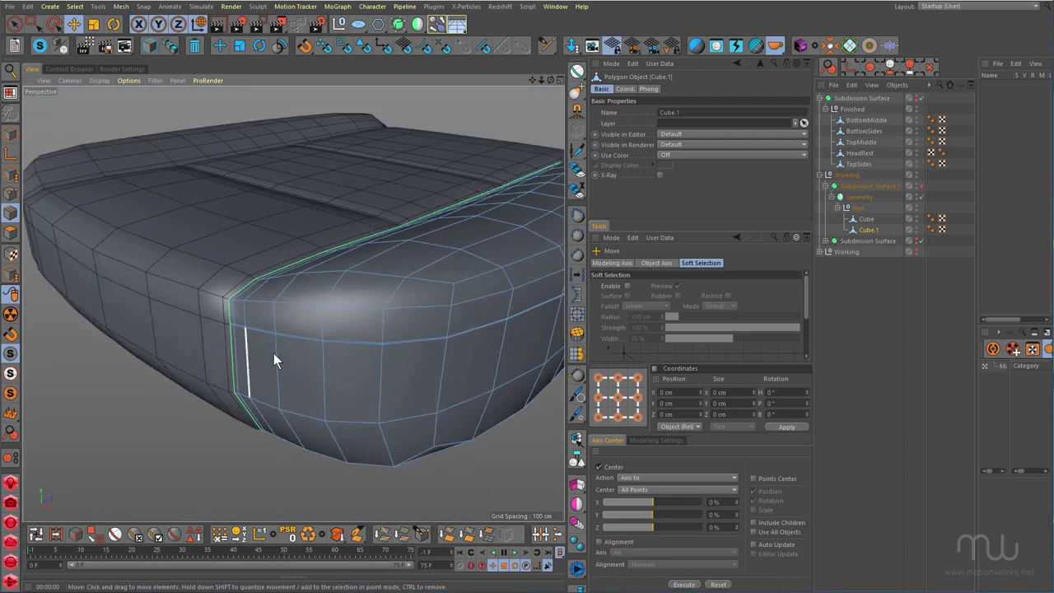
# - Loop-select the middle panel's horizontal front edges at groove height and slide them down with an offset of -25.821%
pyautogui.click(865, 219)
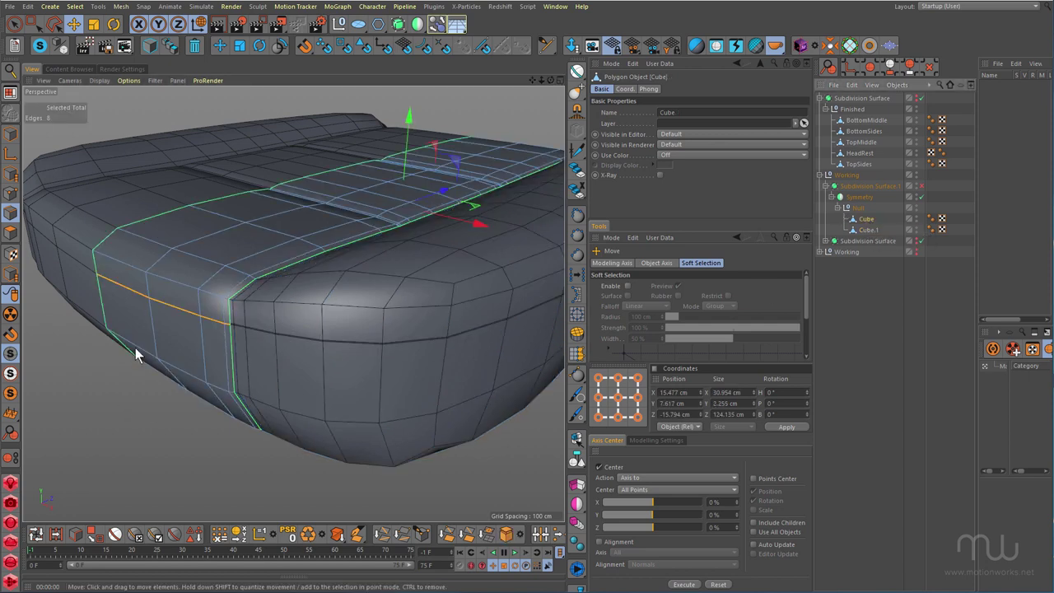
pyautogui.scroll(10, 247, 329)
pyautogui.scroll(-8, 210, 354)
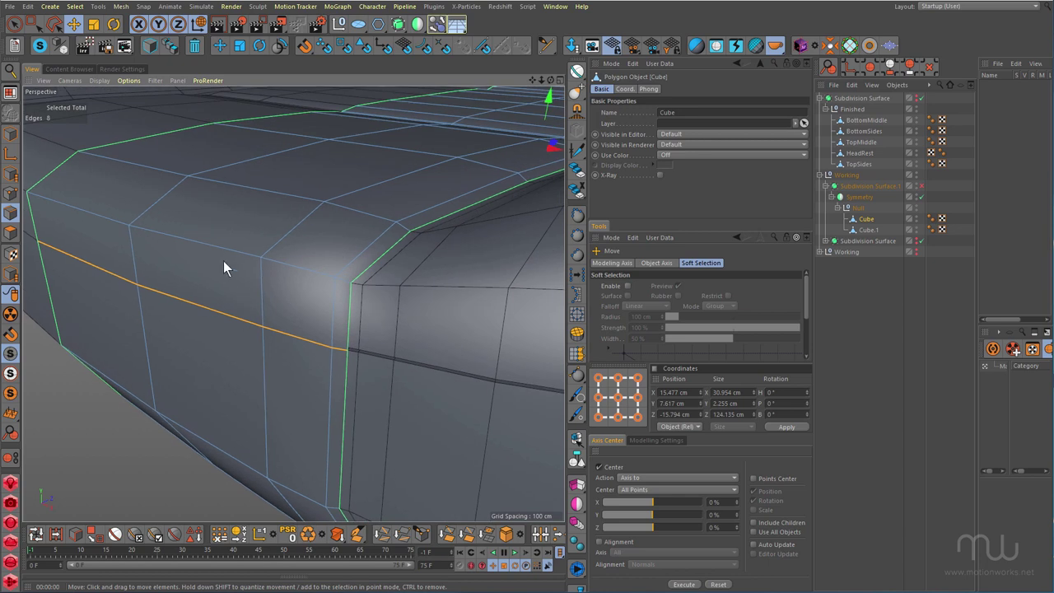
pyautogui.doubleClick(216, 245)
pyautogui.keyDown('alt'); pyautogui.moveTo(249, 297); pyautogui.dragTo(262, 331); pyautogui.keyUp('alt')
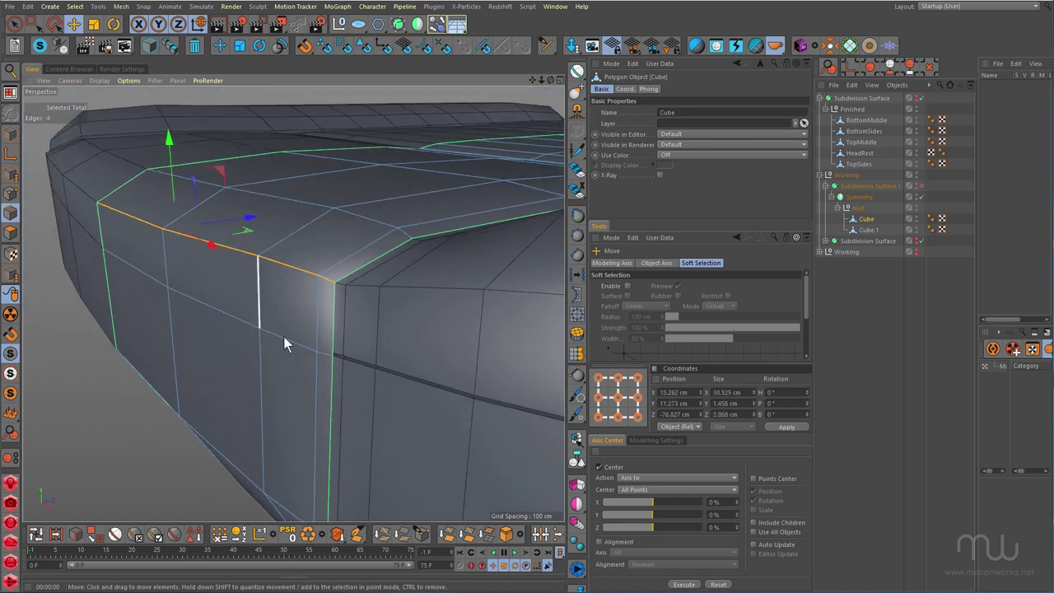
pyautogui.doubleClick(290, 343)
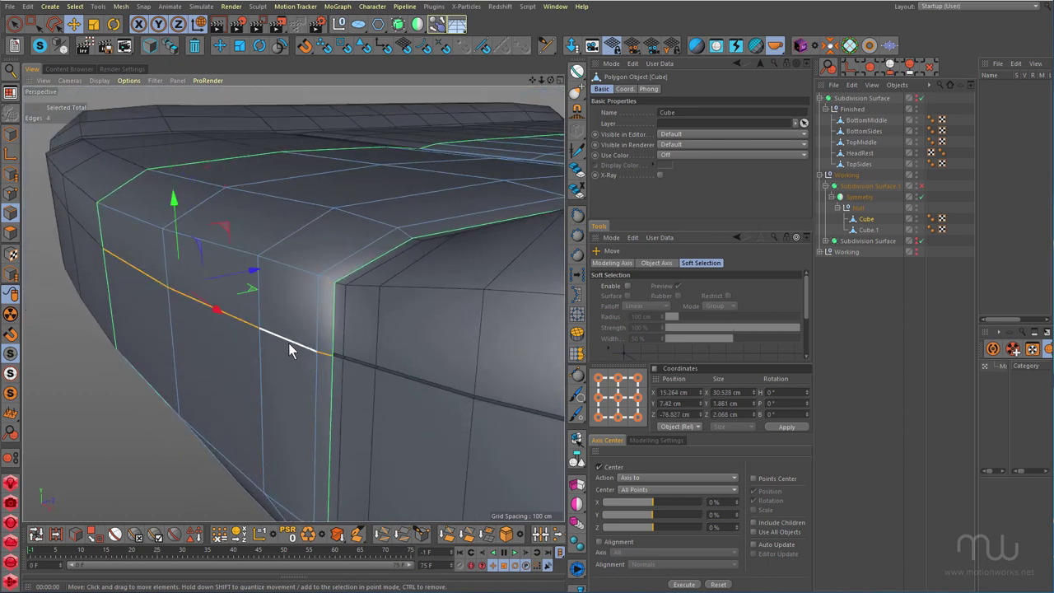
pyautogui.press('m')
pyautogui.press('o')
pyautogui.moveTo(280, 346); pyautogui.dragTo(283, 365)
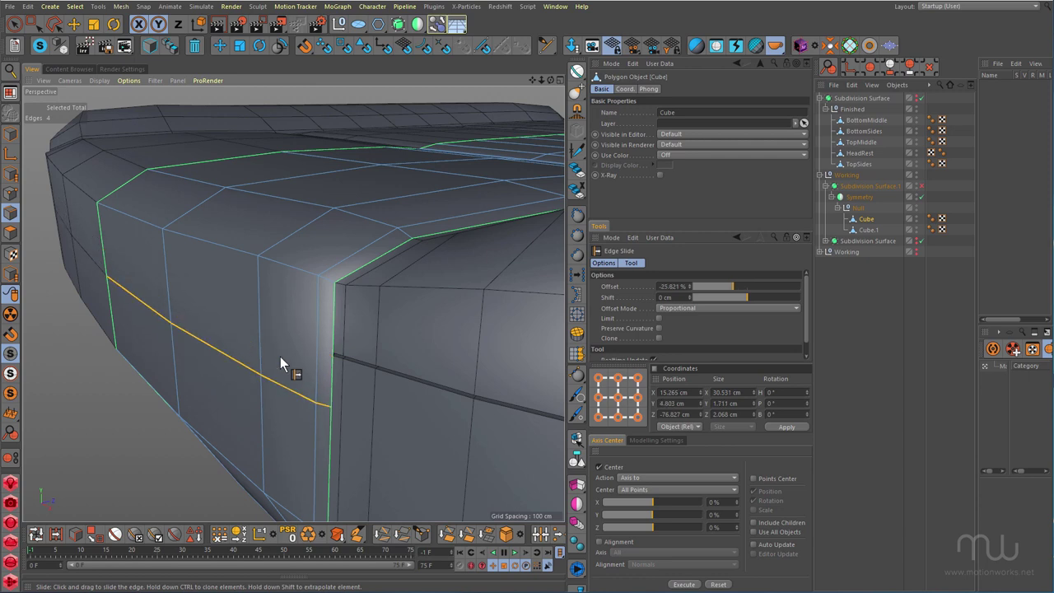
# - Re-enable the Subdivision Surface and slide the cross edge loop on the middle panel's upper front with an offset of -12.323%
pyautogui.press('q')
pyautogui.keyDown('alt'); pyautogui.moveTo(334, 330); pyautogui.dragTo(251, 323); pyautogui.keyUp('alt')
pyautogui.hotkey('ctrl', 'z')
pyautogui.keyDown('alt'); pyautogui.moveTo(263, 348); pyautogui.dragTo(289, 341, button='right'); pyautogui.keyUp('alt')
pyautogui.keyDown('alt'); pyautogui.moveTo(290, 348); pyautogui.dragTo(436, 230); pyautogui.keyUp('alt')
pyautogui.keyDown('alt'); pyautogui.moveTo(375, 286); pyautogui.dragTo(148, 206); pyautogui.keyUp('alt')
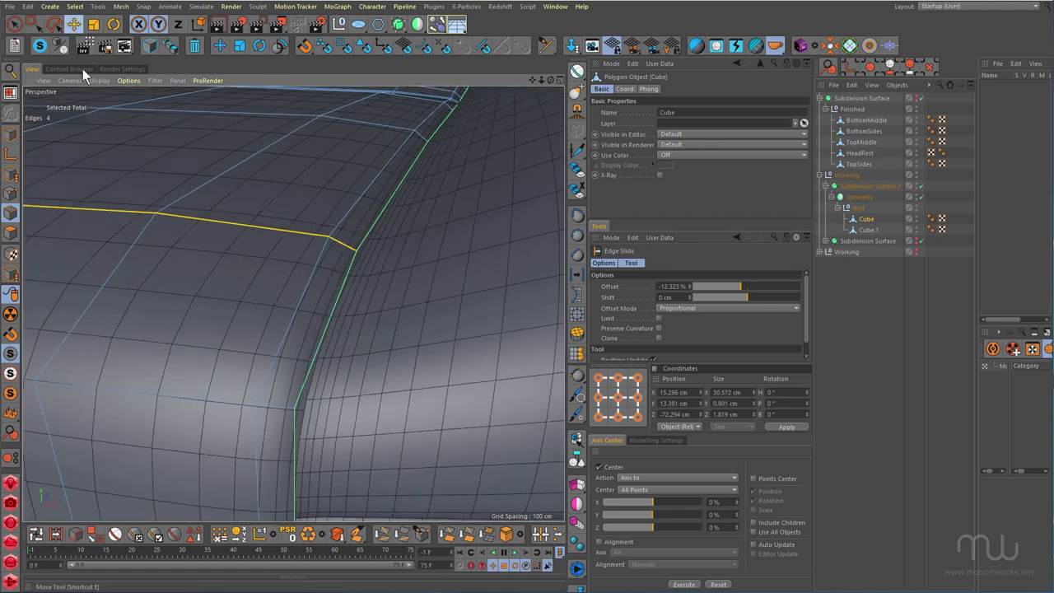
# - Loop-select the middle panel's open border edges along the side seam and isolate the panel in solo mode
pyautogui.click(75, 27)
pyautogui.keyDown('alt'); pyautogui.moveTo(266, 271); pyautogui.dragTo(277, 293); pyautogui.keyUp('alt')
pyautogui.doubleClick(265, 208)
pyautogui.keyDown('alt'); pyautogui.moveTo(327, 232); pyautogui.dragTo(250, 268, button='right'); pyautogui.keyUp('alt')
pyautogui.keyDown('alt'); pyautogui.moveTo(251, 268); pyautogui.dragTo(254, 327); pyautogui.keyUp('alt')
pyautogui.click(40, 50)
pyautogui.scroll(8, 264, 295)
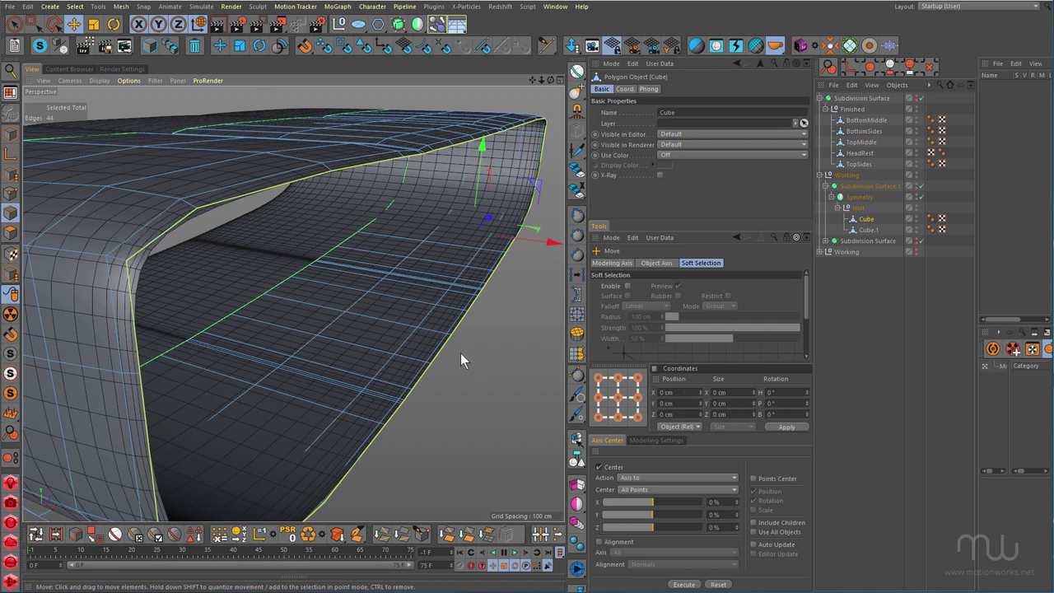
# - Extrude the middle panel's border edges inward with an offset of 0.9 cm and an edge angle of -45°
pyautogui.keyDown('alt'); pyautogui.moveTo(215, 207); pyautogui.dragTo(193, 206); pyautogui.keyUp('alt')
pyautogui.press('d')
pyautogui.keyDown('alt'); pyautogui.moveTo(180, 215); pyautogui.dragTo(227, 228, button='right'); pyautogui.keyUp('alt')
pyautogui.moveTo(227, 228); pyautogui.dragTo(276, 228)
pyautogui.keyDown('shift'); pyautogui.moveTo(460, 229); pyautogui.dragTo(461, 230); pyautogui.keyUp('shift')
pyautogui.hotkey('ctrl', 'z')
pyautogui.moveTo(217, 228); pyautogui.dragTo(285, 228)
pyautogui.moveTo(460, 229)
pyautogui.mouseDown()
pyautogui.moveTo(451, 231)
pyautogui.moveTo(460, 230)
pyautogui.mouseUp()
pyautogui.moveTo(231, 230); pyautogui.dragTo(250, 231)
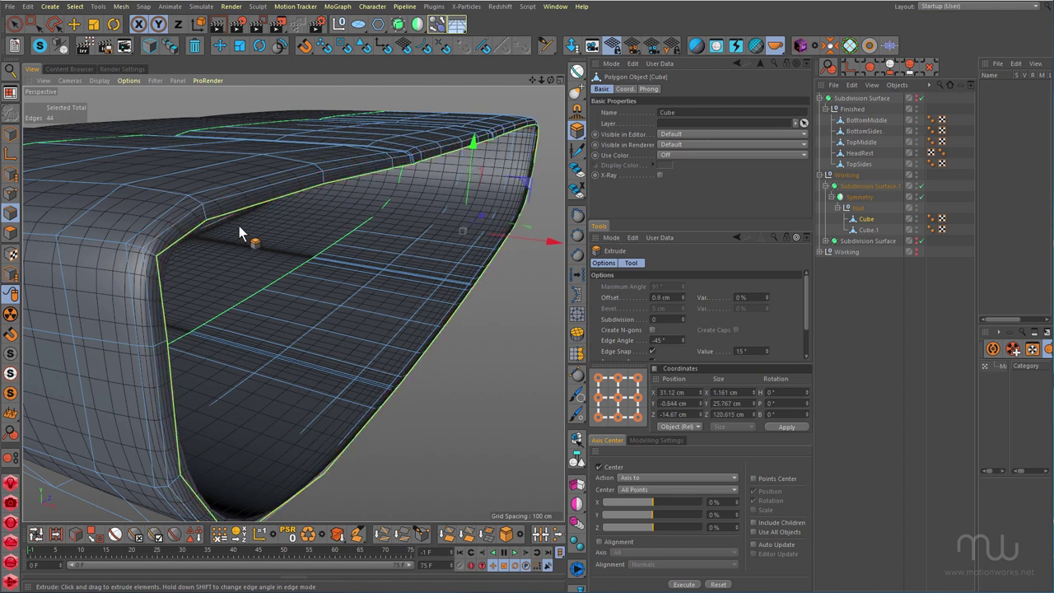
# - Exit solo mode and check the seam where the middle panel meets the side panel
pyautogui.keyDown('alt'); pyautogui.moveTo(249, 231); pyautogui.dragTo(211, 225, button='right'); pyautogui.keyUp('alt')
pyautogui.keyDown('alt'); pyautogui.moveTo(211, 225); pyautogui.dragTo(209, 241, button='middle'); pyautogui.keyUp('alt')
pyautogui.keyDown('alt'); pyautogui.moveTo(209, 241); pyautogui.dragTo(211, 247); pyautogui.keyUp('alt')
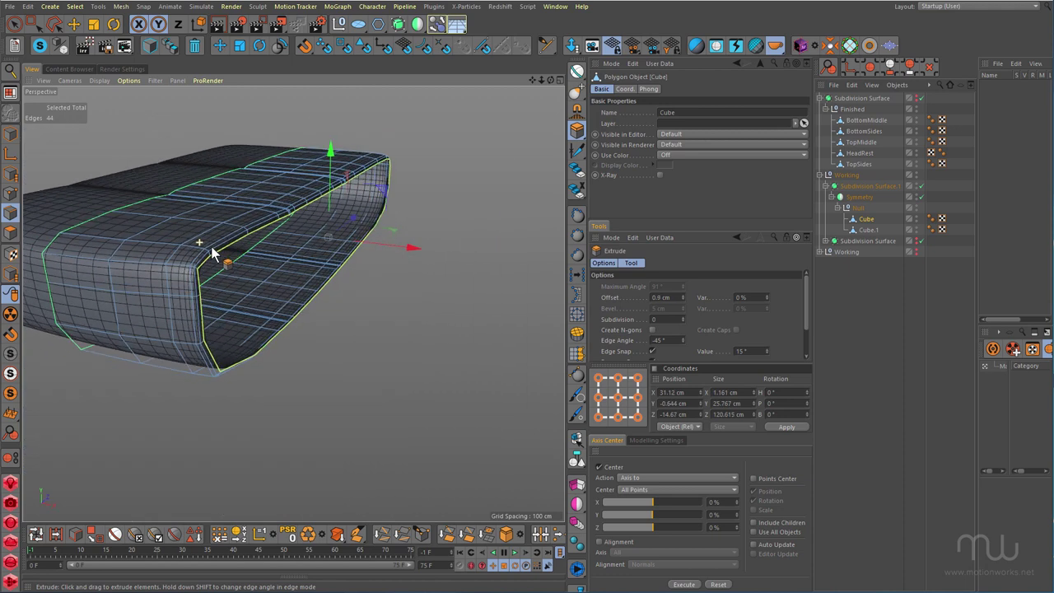
pyautogui.click(38, 46)
pyautogui.scroll(5, 313, 229)
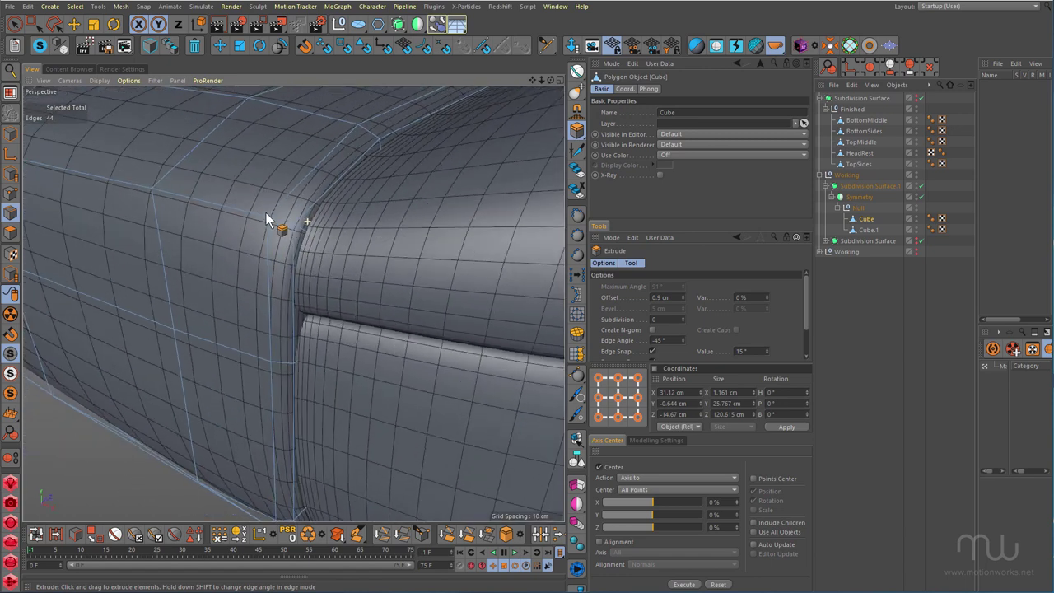
pyautogui.scroll(5, 308, 218)
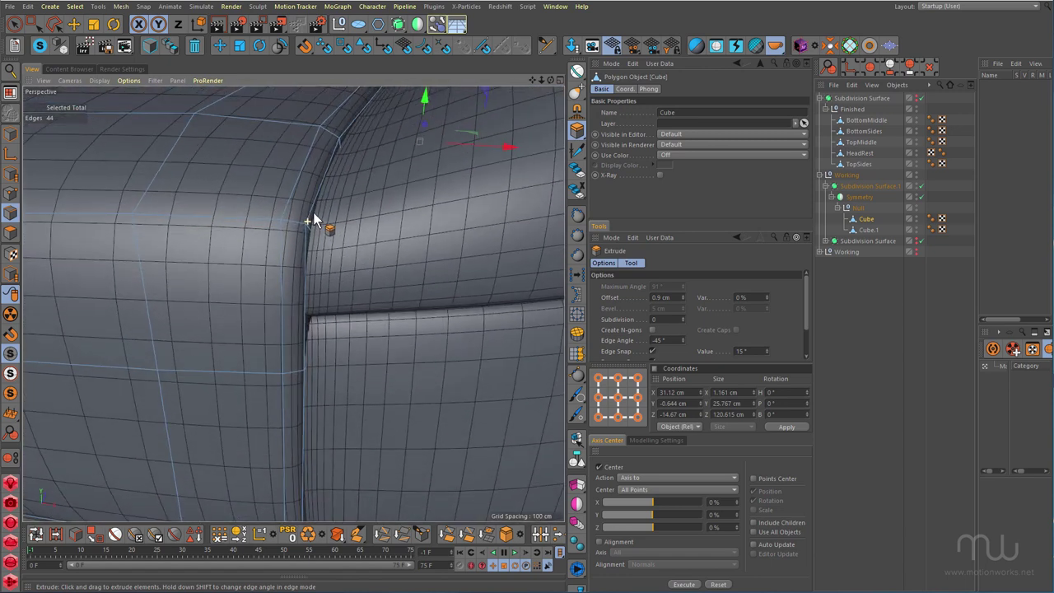
# - Isolate the side panel Cube.1 and loop-select its open border edges along the seam
pyautogui.click(864, 231)
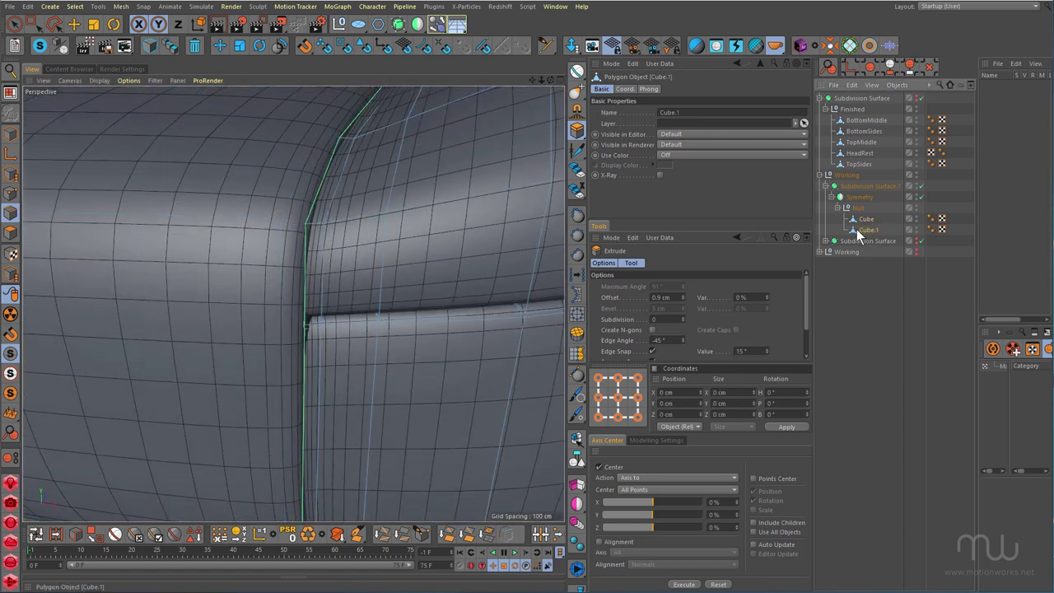
pyautogui.click(44, 43)
pyautogui.press('s')
pyautogui.keyDown('alt'); pyautogui.moveTo(347, 241); pyautogui.dragTo(276, 205); pyautogui.keyUp('alt')
pyautogui.click(78, 24)
pyautogui.keyDown('alt'); pyautogui.moveTo(302, 271); pyautogui.dragTo(403, 278); pyautogui.keyUp('alt')
pyautogui.keyDown('alt'); pyautogui.moveTo(252, 281); pyautogui.dragTo(285, 267, button='right'); pyautogui.keyUp('alt')
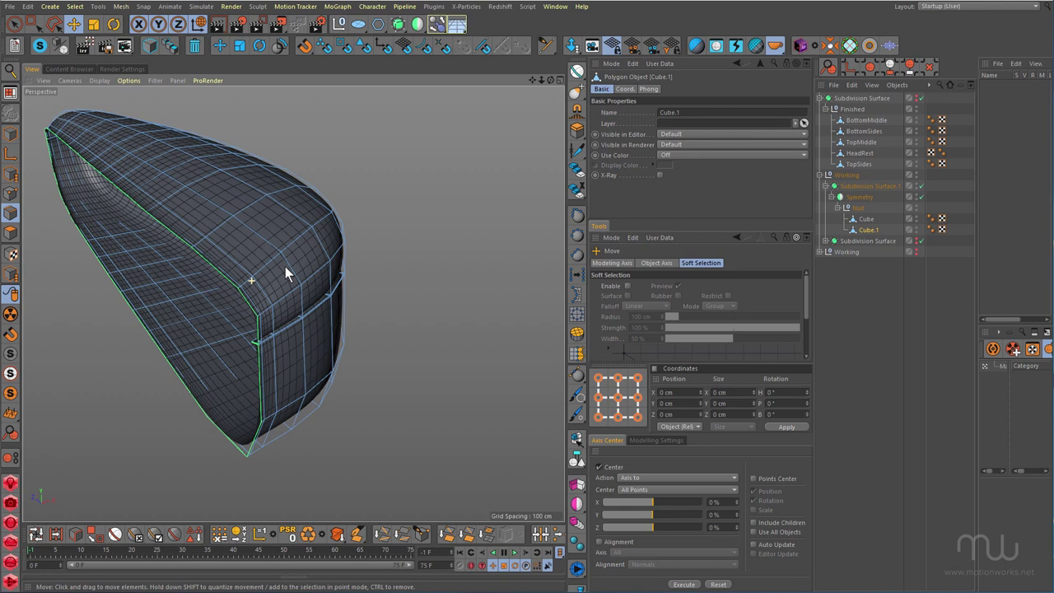
pyautogui.doubleClick(239, 294)
# - Extrude the side panel's border edges inward by 0.2 cm at a -45° edge angle and exit solo mode
pyautogui.keyDown('alt'); pyautogui.moveTo(275, 329); pyautogui.dragTo(295, 307, button='right'); pyautogui.keyUp('alt')
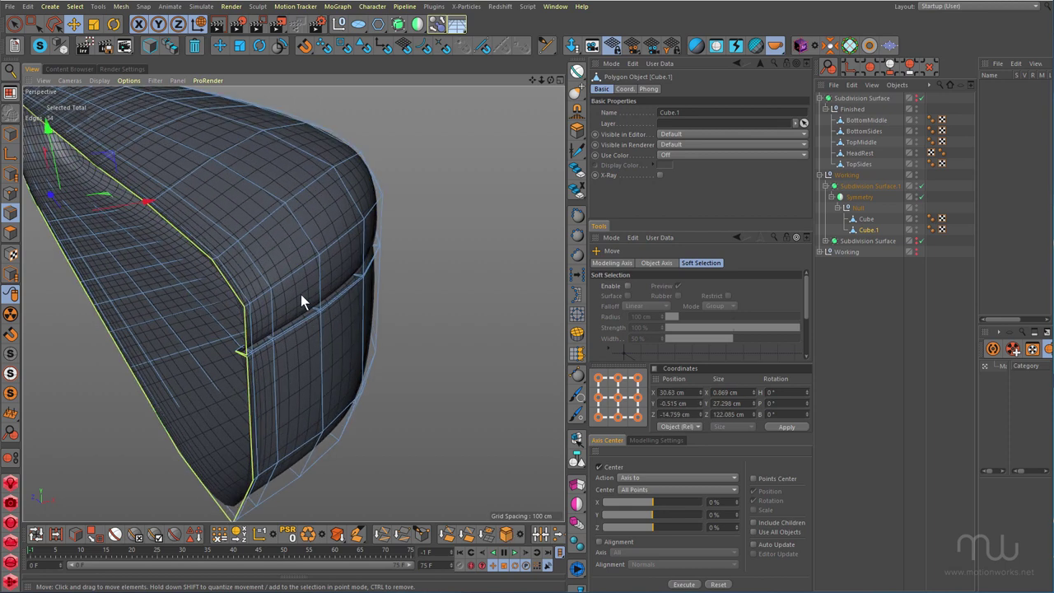
pyautogui.keyDown('alt'); pyautogui.moveTo(295, 307); pyautogui.dragTo(326, 282); pyautogui.keyUp('alt')
pyautogui.keyDown('alt'); pyautogui.moveTo(298, 294); pyautogui.dragTo(342, 288, button='right'); pyautogui.keyUp('alt')
pyautogui.keyDown('alt'); pyautogui.moveTo(255, 302); pyautogui.dragTo(234, 310); pyautogui.keyUp('alt')
pyautogui.scroll(3, 319, 243)
pyautogui.press('d')
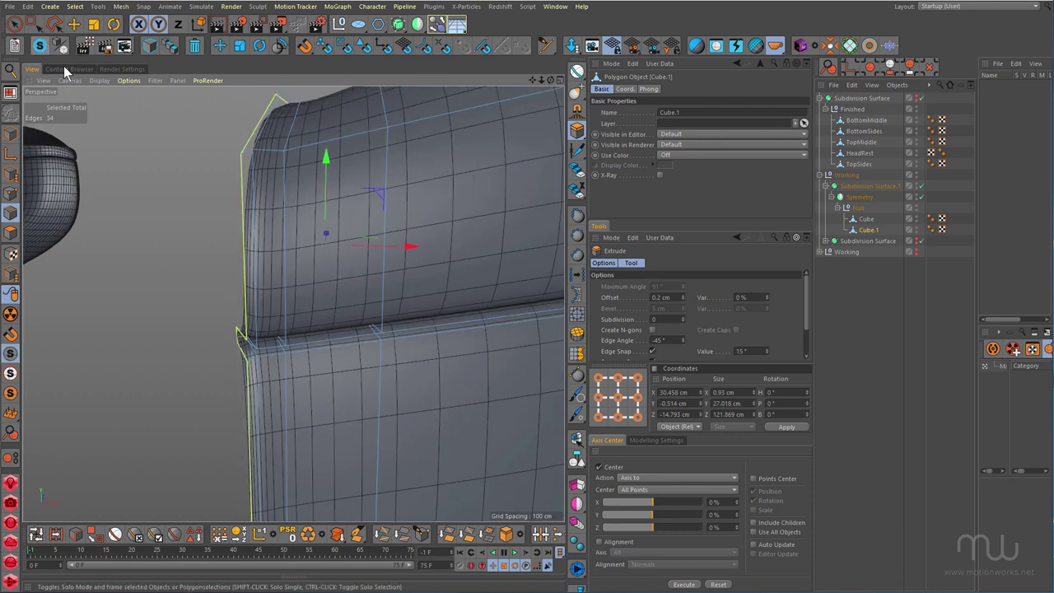
pyautogui.click(40, 47)
pyautogui.keyDown('alt'); pyautogui.moveTo(306, 268); pyautogui.dragTo(332, 237); pyautogui.keyUp('alt')
# - Try scaling and dissolving the former border edge loop on the side panel's seam, and undo the dissolve
pyautogui.press('e')
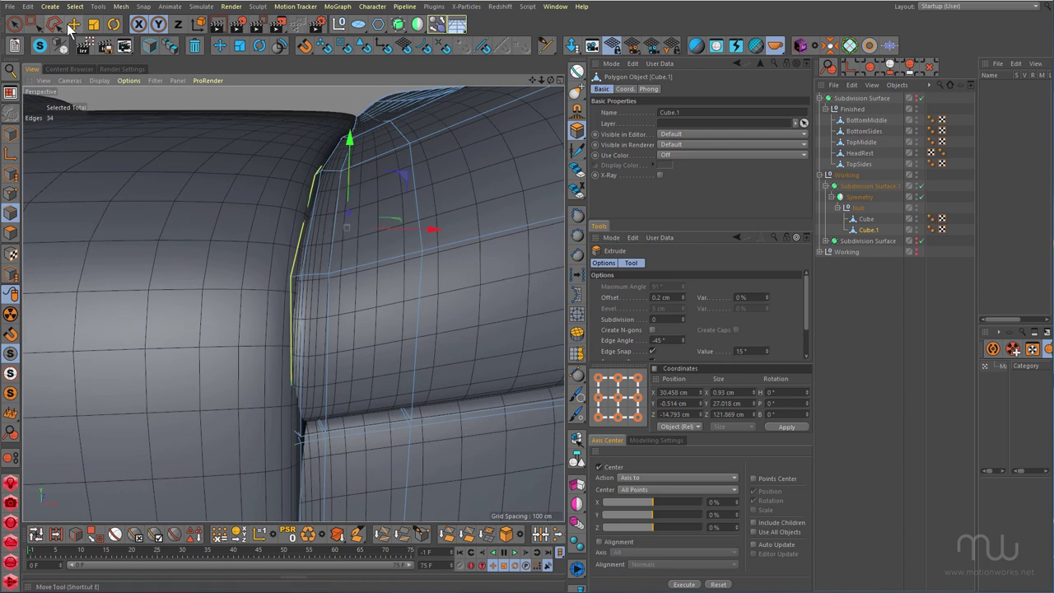
pyautogui.doubleClick(332, 257)
pyautogui.keyDown('alt'); pyautogui.moveTo(352, 269); pyautogui.dragTo(321, 280); pyautogui.keyUp('alt')
pyautogui.press('t')
pyautogui.moveTo(504, 280); pyautogui.dragTo(510, 284)
pyautogui.keyDown('alt'); pyautogui.moveTo(383, 302); pyautogui.dragTo(306, 298); pyautogui.keyUp('alt')
pyautogui.rightClick(223, 252)
pyautogui.click(261, 354)
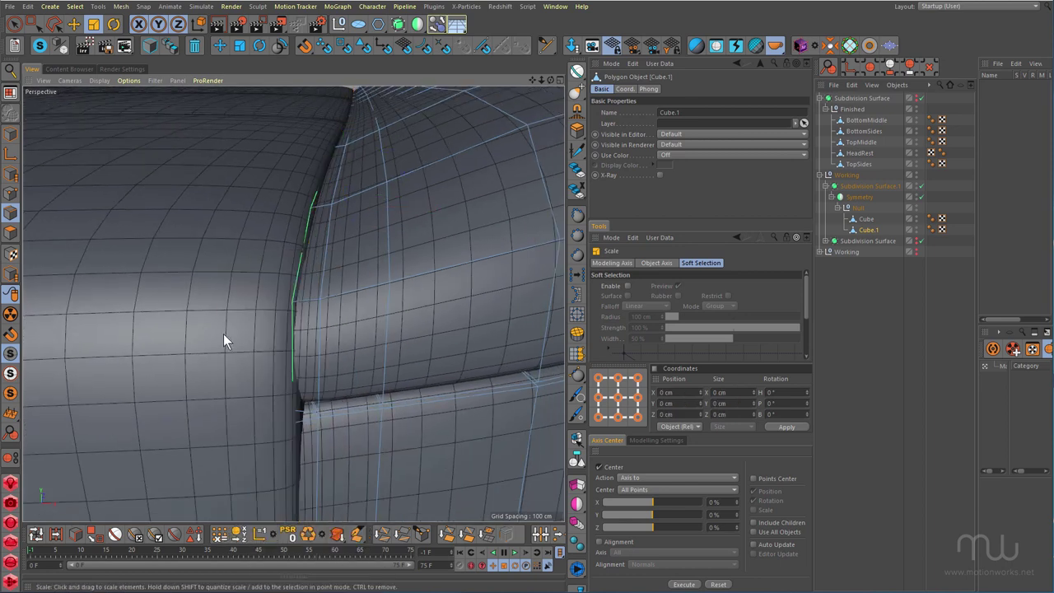
pyautogui.hotkey('ctrl', 'z')
# - Render the seam in the viewport, and dissolve the side panel's edge loop lying just inside the seam
pyautogui.moveTo(223, 334)
pyautogui.keyDown('alt'); pyautogui.mouseDown()
pyautogui.moveTo(183, 318)
pyautogui.moveTo(296, 333)
pyautogui.mouseUp(); pyautogui.keyUp('alt')
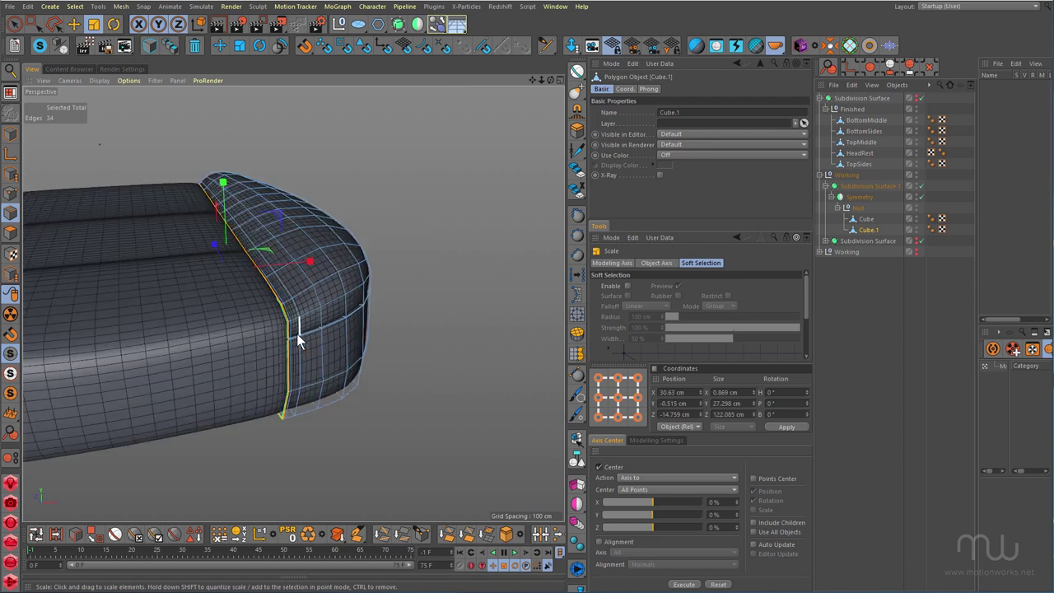
pyautogui.hotkey('ctrl', 'r')
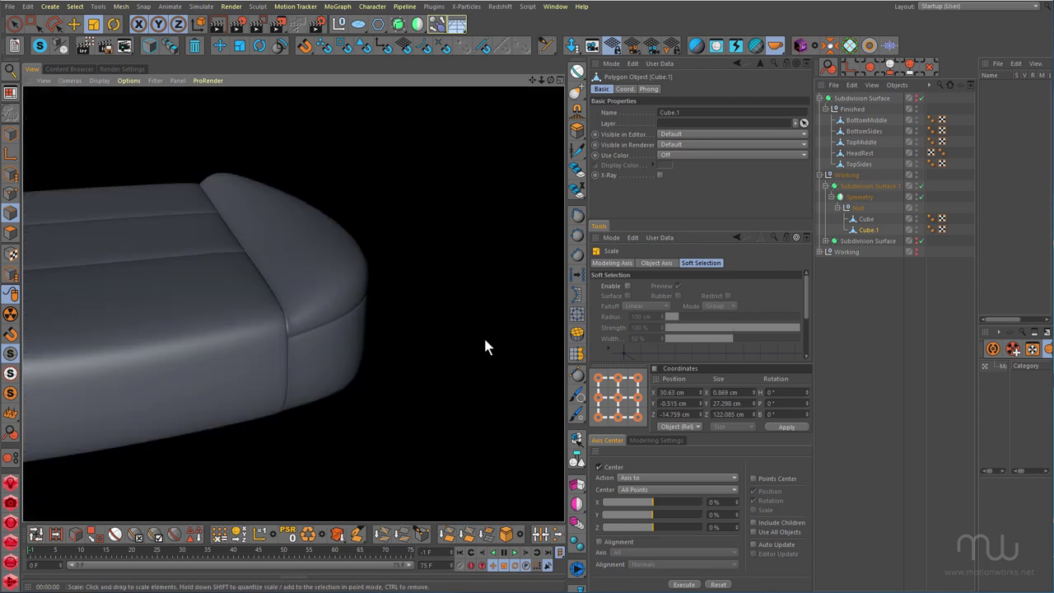
pyautogui.keyDown('alt'); pyautogui.moveTo(295, 324); pyautogui.dragTo(328, 293, button='right'); pyautogui.keyUp('alt')
pyautogui.keyDown('alt'); pyautogui.moveTo(328, 293); pyautogui.dragTo(352, 220); pyautogui.keyUp('alt')
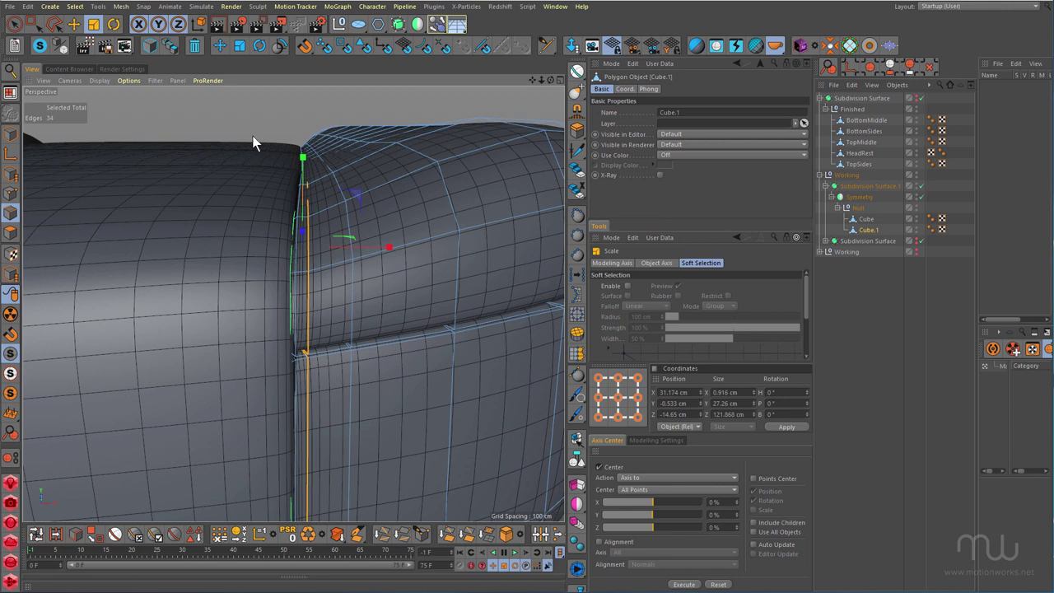
pyautogui.rightClick(372, 285)
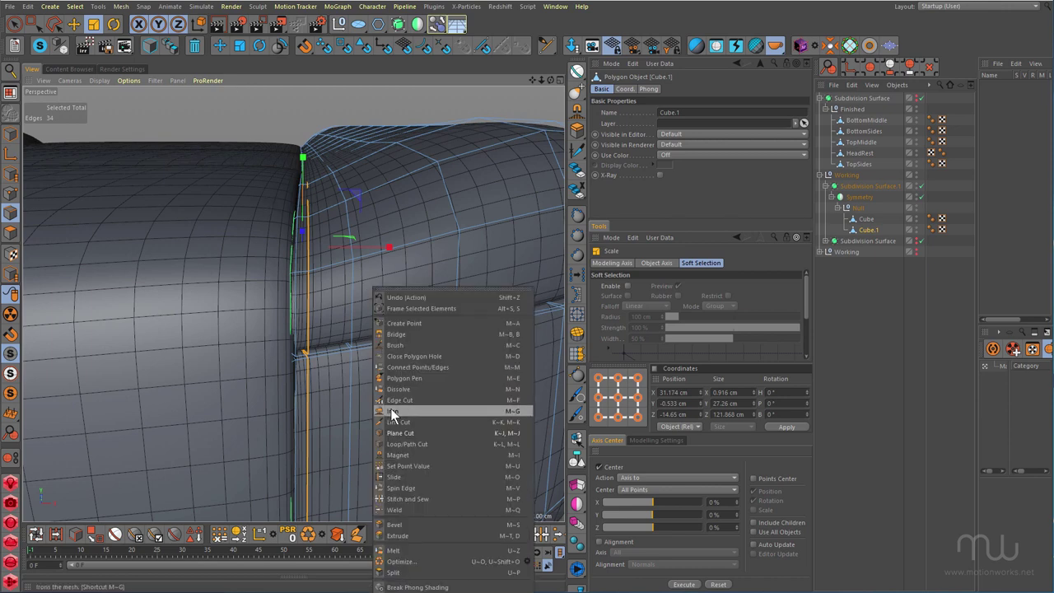
pyautogui.click(391, 391)
# - Loop-select the side panel's next edge loop in from the seam and try scaling it
pyautogui.keyDown('alt'); pyautogui.moveTo(303, 336); pyautogui.dragTo(340, 295); pyautogui.keyUp('alt')
pyautogui.doubleClick(347, 300)
pyautogui.moveTo(432, 241); pyautogui.dragTo(366, 257)
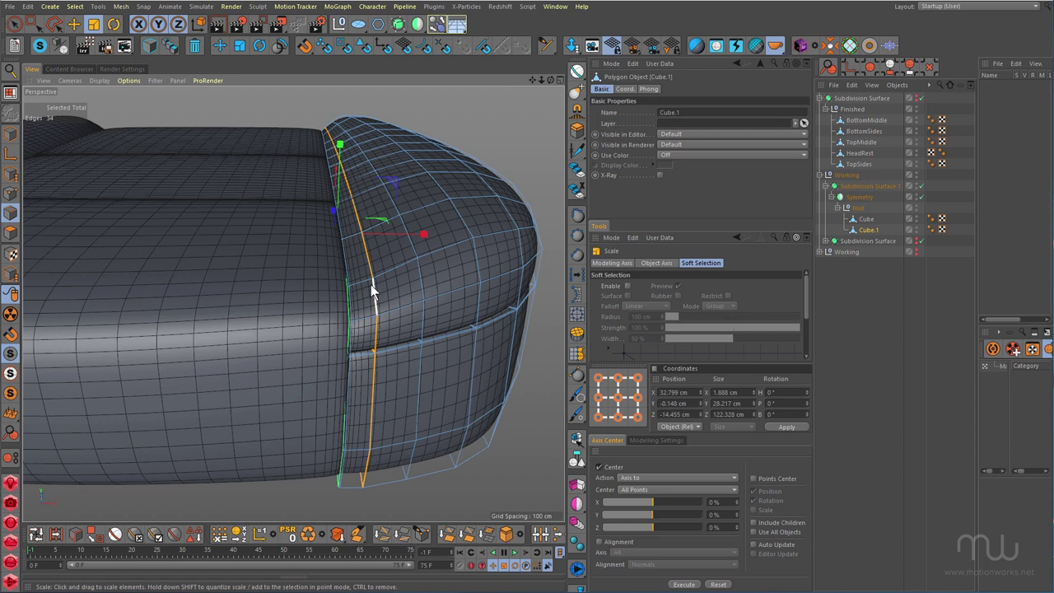
# - Render the seam up close and the whole cushion in the viewport to check the tightened panel joint
pyautogui.moveTo(340, 341)
pyautogui.keyDown('alt'); pyautogui.mouseDown()
pyautogui.moveTo(353, 371)
pyautogui.moveTo(276, 331)
pyautogui.moveTo(332, 339)
pyautogui.mouseUp(); pyautogui.keyUp('alt')
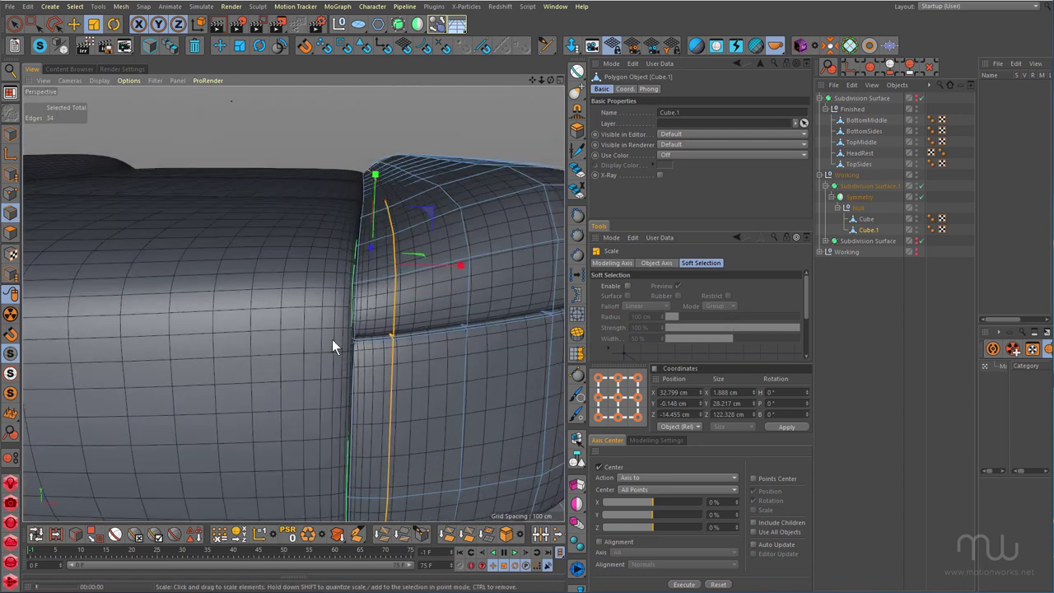
pyautogui.hotkey('ctrl', 'r')
pyautogui.keyDown('alt'); pyautogui.moveTo(426, 301); pyautogui.dragTo(339, 310, button='right'); pyautogui.keyUp('alt')
pyautogui.keyDown('alt'); pyautogui.moveTo(339, 310); pyautogui.dragTo(258, 340); pyautogui.keyUp('alt')
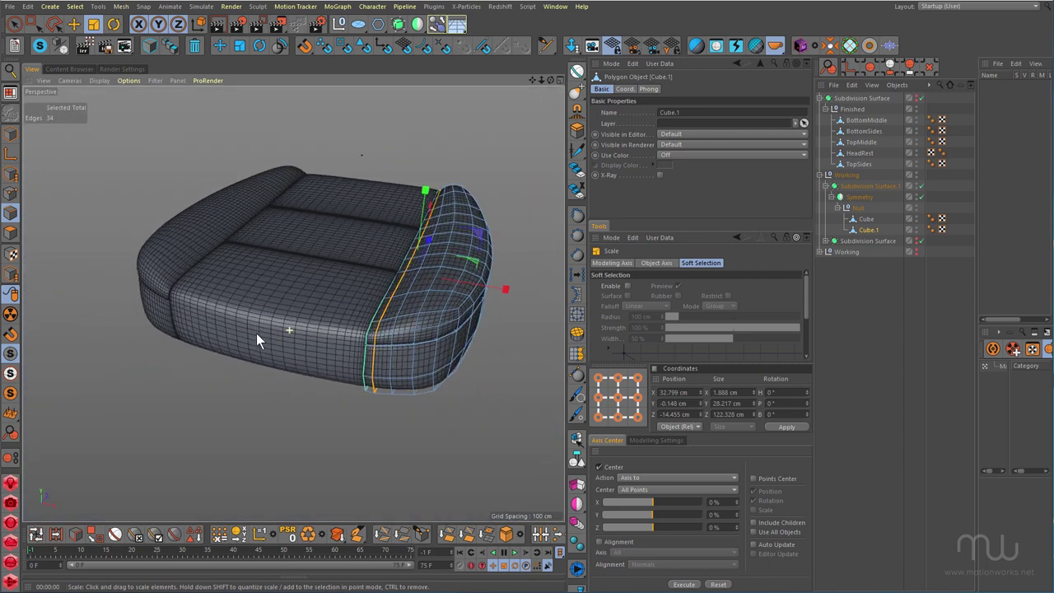
pyautogui.hotkey('ctrl', 'r')
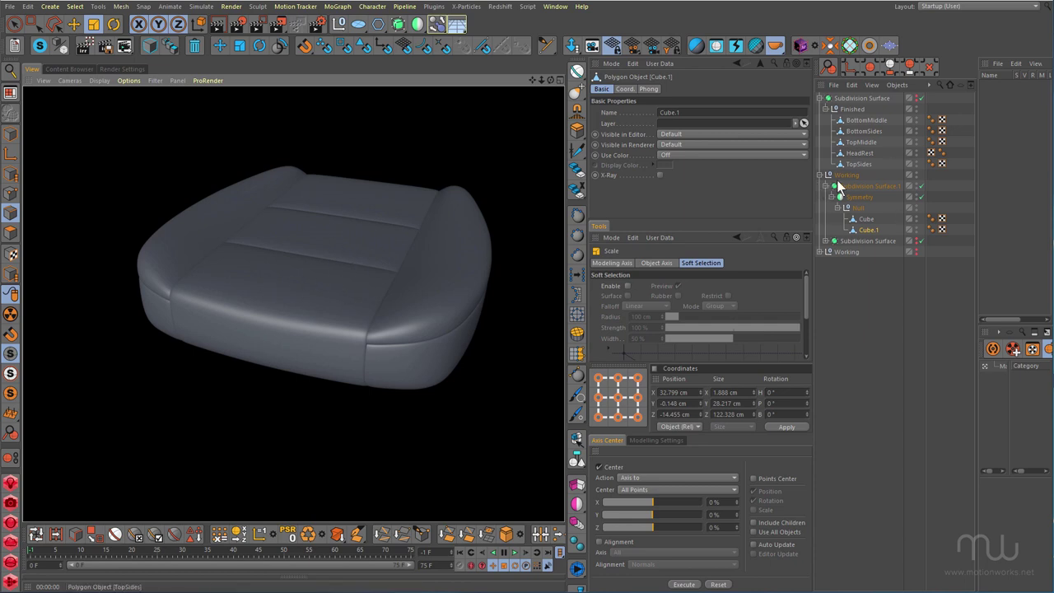
# - Collapse and hide the Working group, and show the finished seat model with its backrest
pyautogui.click(821, 175)
pyautogui.click(906, 175)
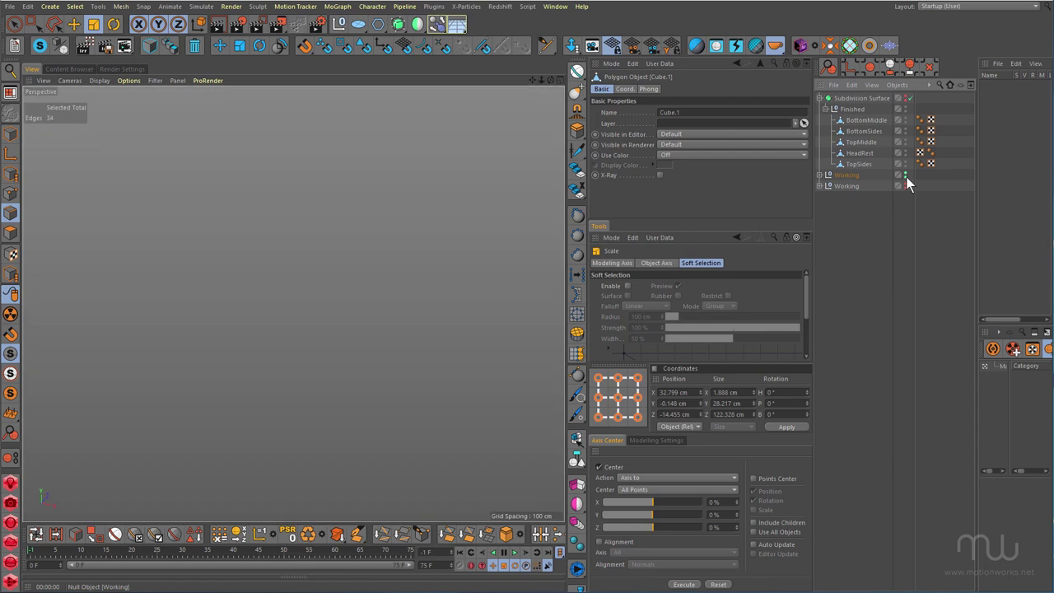
pyautogui.click(905, 99)
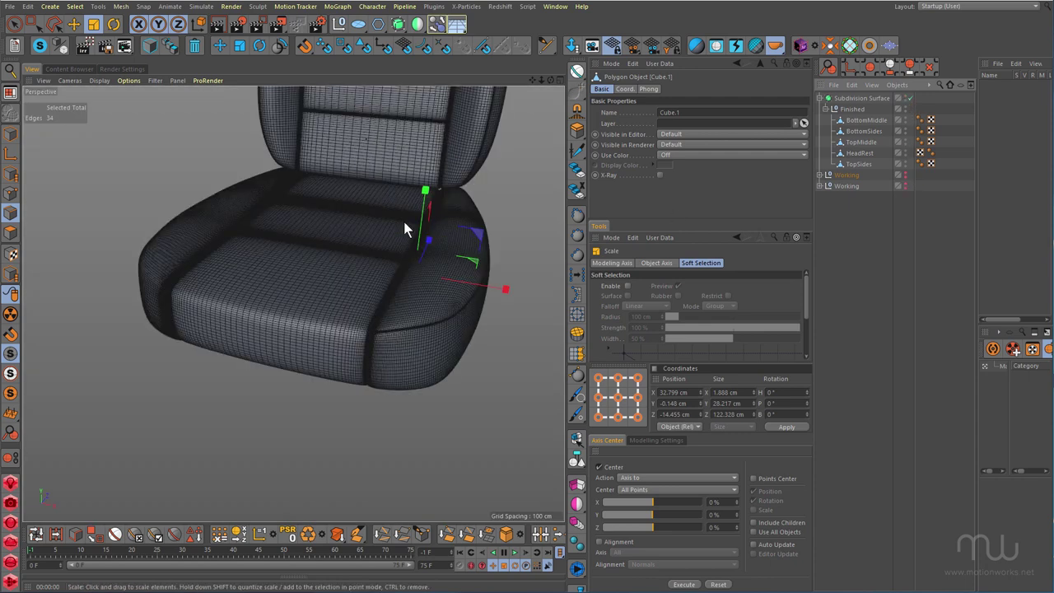
pyautogui.keyDown('alt'); pyautogui.moveTo(404, 239); pyautogui.dragTo(320, 478, button='middle'); pyautogui.keyUp('alt')
pyautogui.keyDown('alt'); pyautogui.moveTo(320, 478); pyautogui.dragTo(323, 442); pyautogui.keyUp('alt')
pyautogui.keyDown('alt'); pyautogui.moveTo(313, 335); pyautogui.dragTo(338, 314, button='right'); pyautogui.keyUp('alt')
pyautogui.keyDown('alt'); pyautogui.moveTo(338, 313); pyautogui.dragTo(359, 266); pyautogui.keyUp('alt')
pyautogui.keyDown('alt'); pyautogui.moveTo(291, 304); pyautogui.dragTo(378, 281); pyautogui.keyUp('alt')
# - Disable the finished seat's Subdivision Surface and examine the backrest's polygon layout around the panel grooves
pyautogui.click(911, 98)
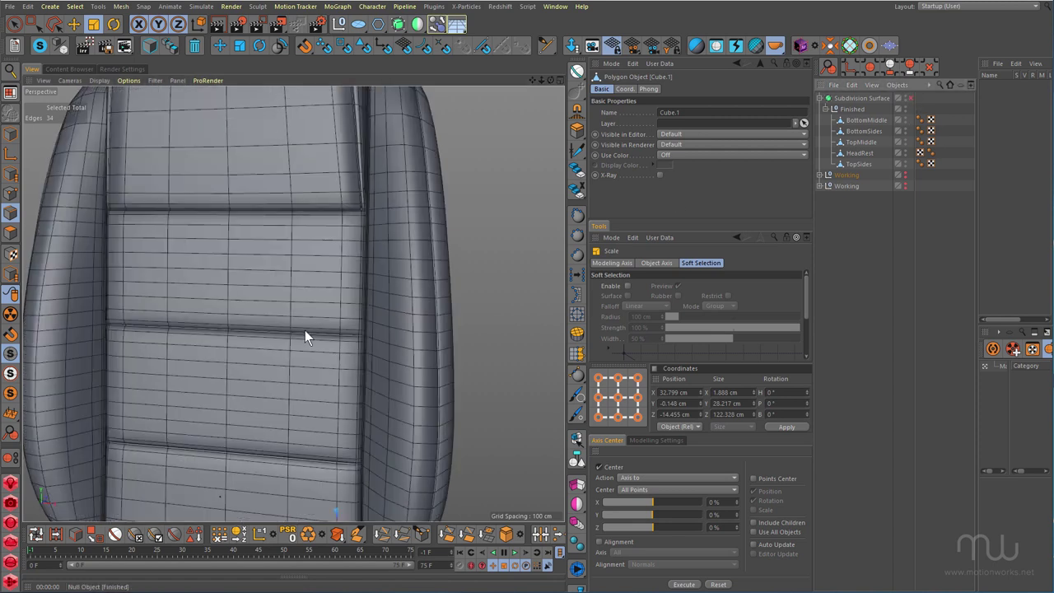
pyautogui.scroll(4, 321, 231)
pyautogui.keyDown('alt'); pyautogui.moveTo(402, 262); pyautogui.dragTo(338, 165); pyautogui.keyUp('alt')
pyautogui.scroll(-4, 387, 285)
pyautogui.scroll(3, 309, 204)
pyautogui.scroll(3, 347, 282)
pyautogui.scroll(-3, 333, 169)
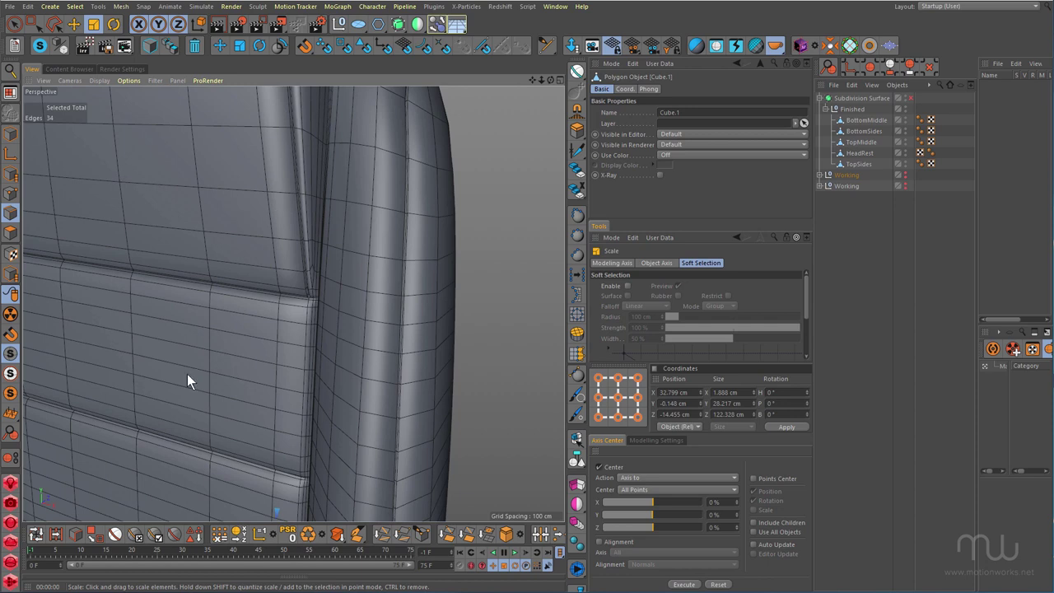
pyautogui.scroll(-10, 214, 284)
pyautogui.keyDown('alt'); pyautogui.moveTo(207, 283); pyautogui.dragTo(283, 262); pyautogui.keyUp('alt')
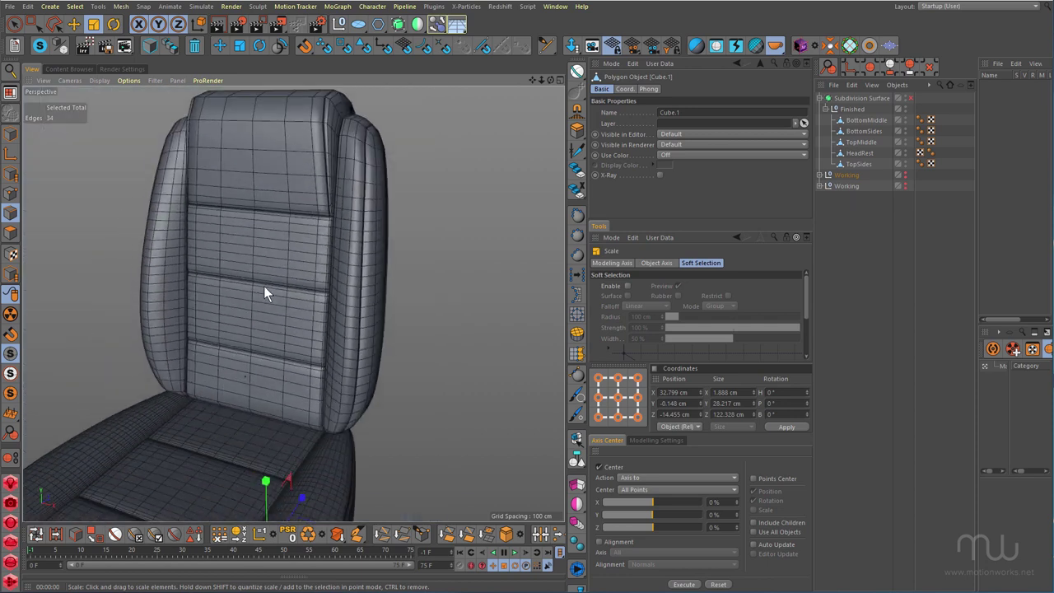
# - Examine the unsmoothed seat's polygon layout around the backrest's side bolsters and headrest, up close and as a whole
pyautogui.keyDown('alt'); pyautogui.moveTo(344, 303); pyautogui.dragTo(349, 228); pyautogui.keyUp('alt')
pyautogui.keyDown('alt'); pyautogui.moveTo(377, 169); pyautogui.dragTo(440, 151, button='right'); pyautogui.keyUp('alt')
pyautogui.keyDown('alt'); pyautogui.moveTo(440, 151); pyautogui.dragTo(299, 258); pyautogui.keyUp('alt')
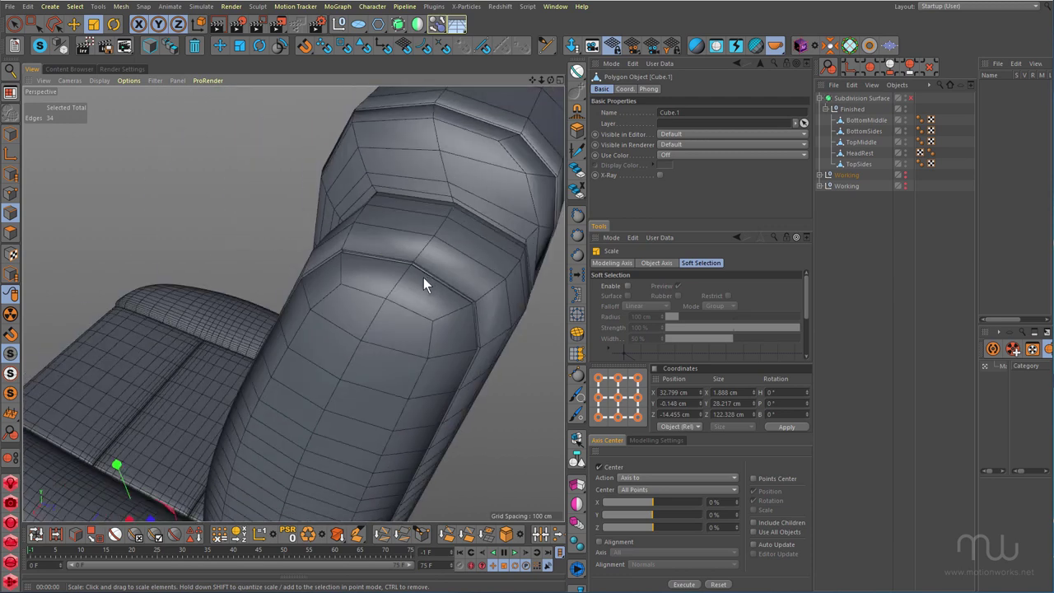
pyautogui.keyDown('alt'); pyautogui.moveTo(425, 278); pyautogui.dragTo(455, 251, button='right'); pyautogui.keyUp('alt')
pyautogui.keyDown('alt'); pyautogui.moveTo(455, 252); pyautogui.dragTo(369, 289, button='middle'); pyautogui.keyUp('alt')
pyautogui.keyDown('alt'); pyautogui.moveTo(338, 303); pyautogui.dragTo(337, 254); pyautogui.keyUp('alt')
pyautogui.scroll(-10, 278, 307)
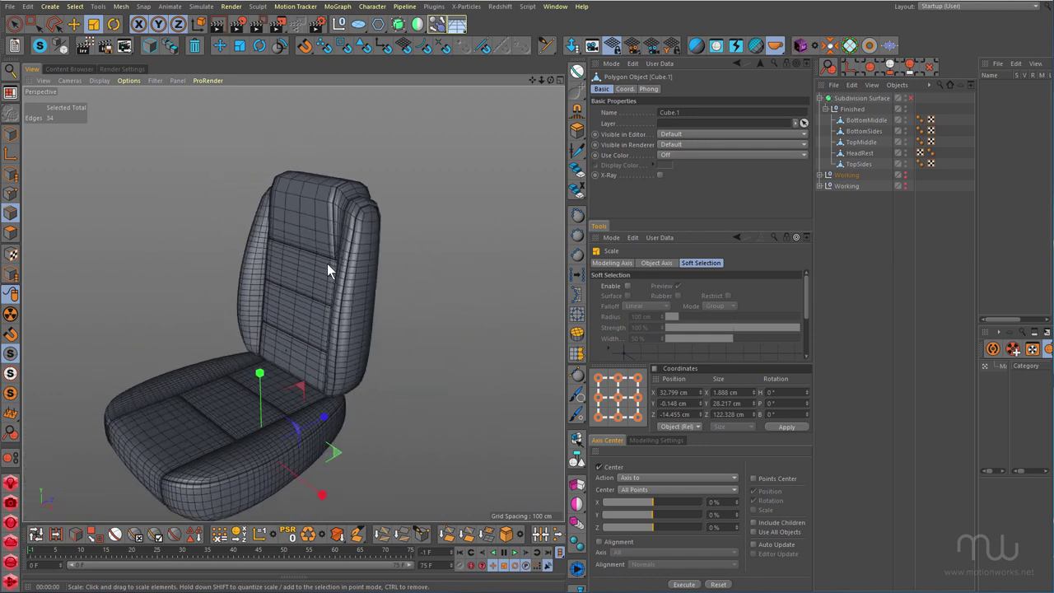
# - Re-enable the finished seat's Subdivision Surface and render the whole seat in the viewport from a raised angle
pyautogui.click(909, 98)
pyautogui.keyDown('alt'); pyautogui.moveTo(317, 239); pyautogui.dragTo(346, 259); pyautogui.keyUp('alt')
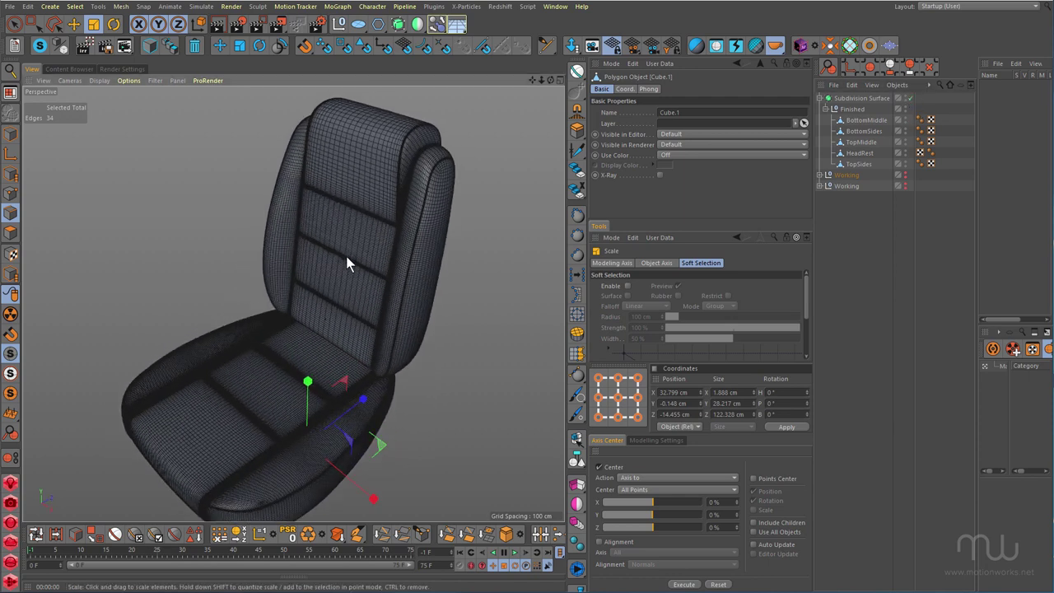
pyautogui.hotkey('ctrl', 'r')
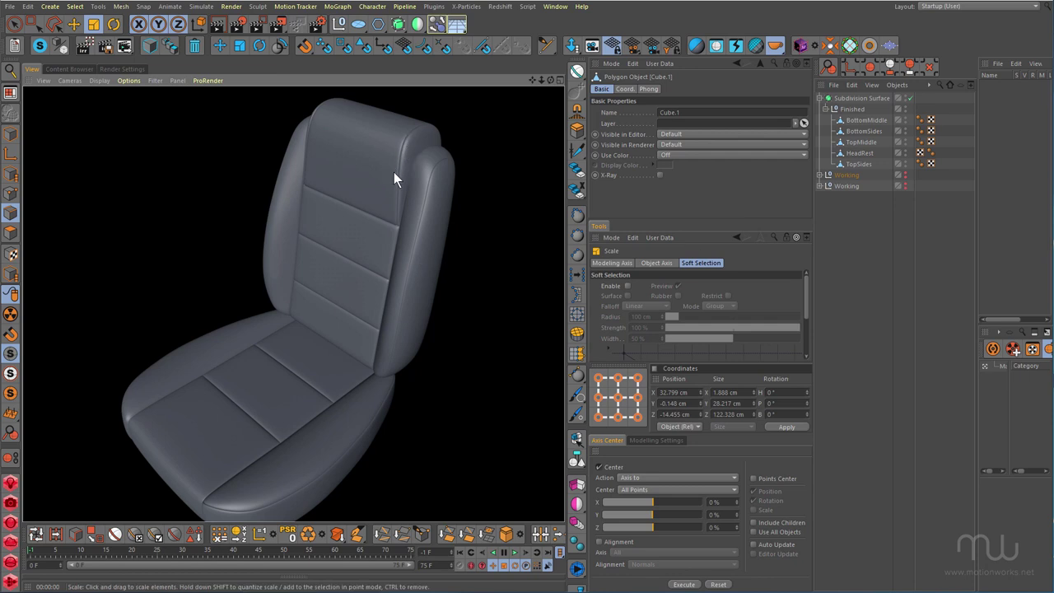
# - Switch to the reference photo IMG_2865-copy.jpg in Photos and examine the stitched seam along the base cushion's side up close
pyautogui.moveTo(290, 592); pyautogui.dragTo(191, 66)
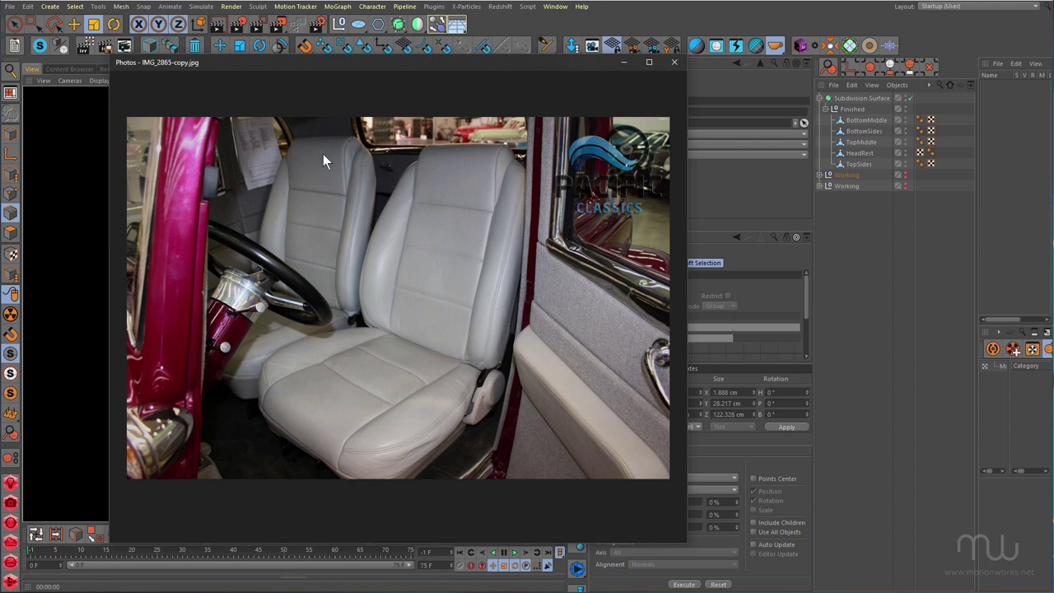
pyautogui.scroll(5, 412, 384)
pyautogui.moveTo(412, 384); pyautogui.dragTo(421, 240)
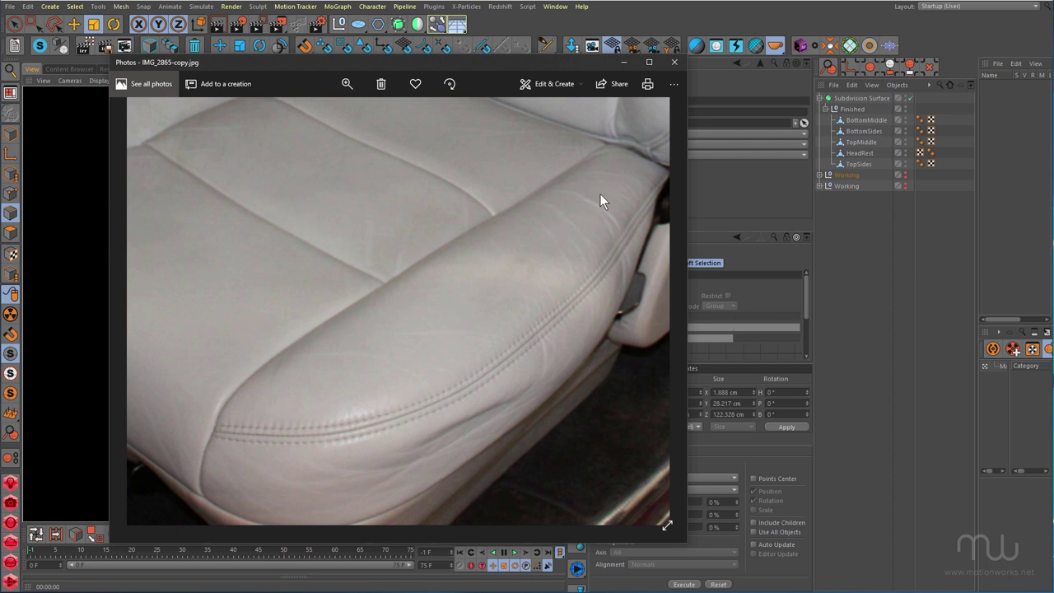
pyautogui.moveTo(455, 296); pyautogui.dragTo(308, 324)
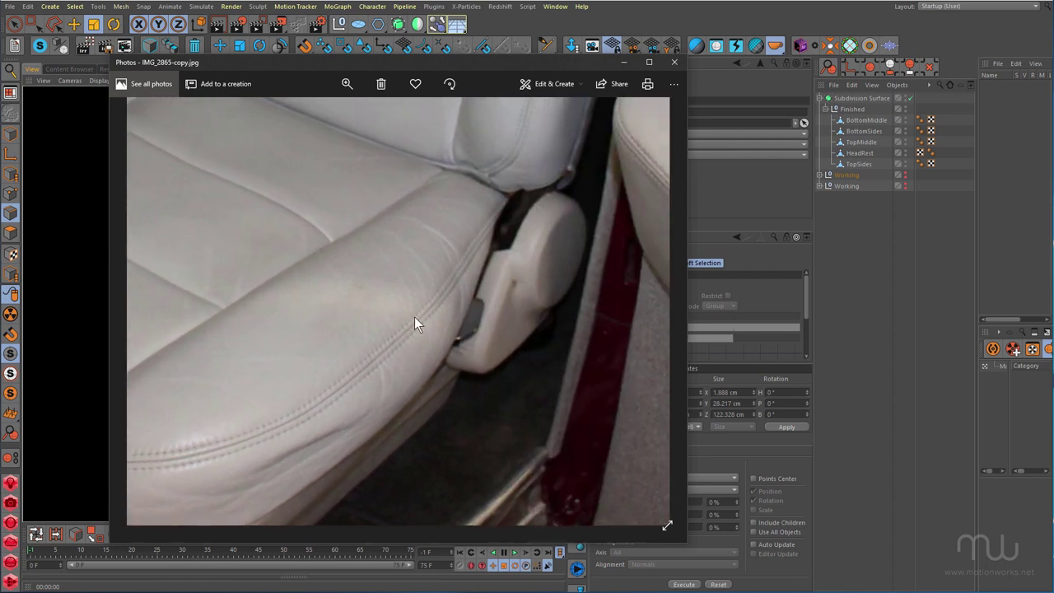